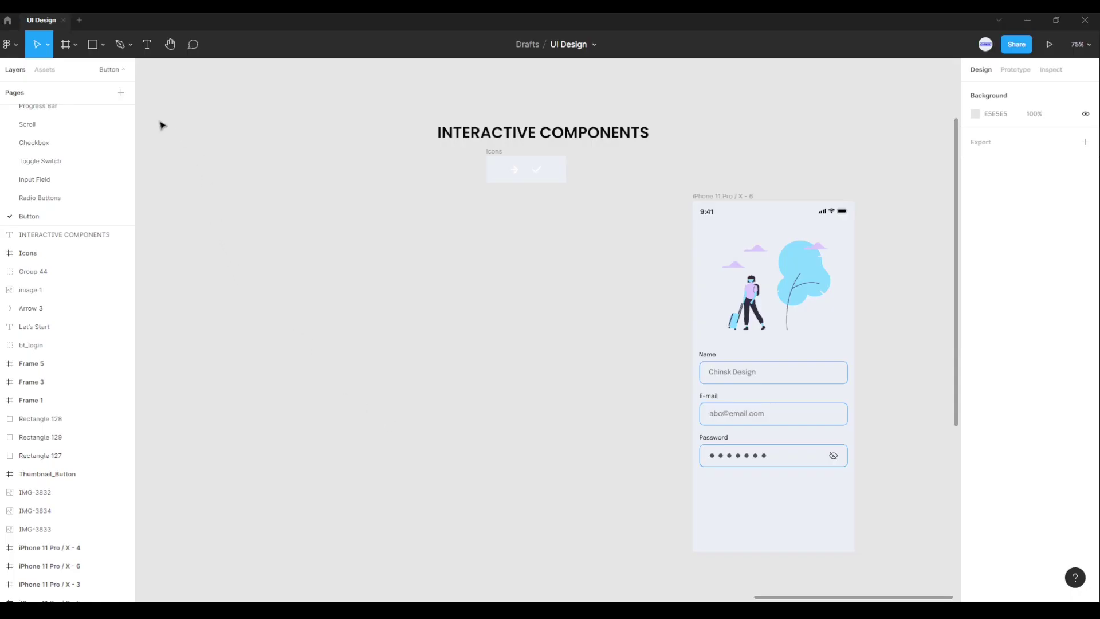
Step: Draw a new tall frame, Frame 6, to the left of the iPhone screen
click(76, 46)
click(69, 50)
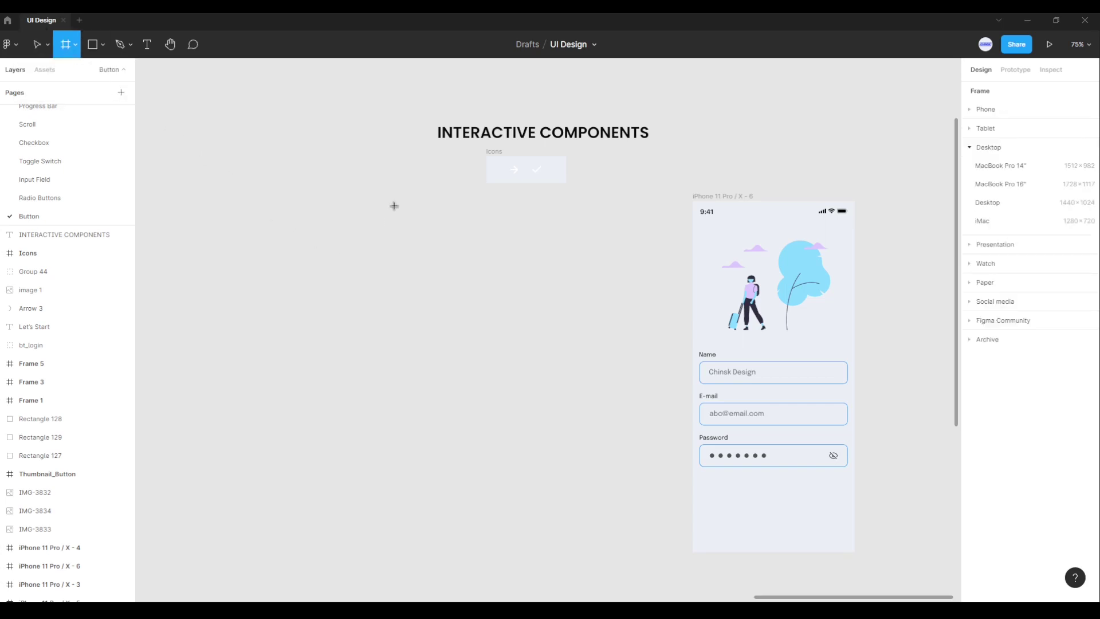
mouse_move(381, 192)
mouse_down()
mouse_move(644, 557)
mouse_move(645, 583)
mouse_up()
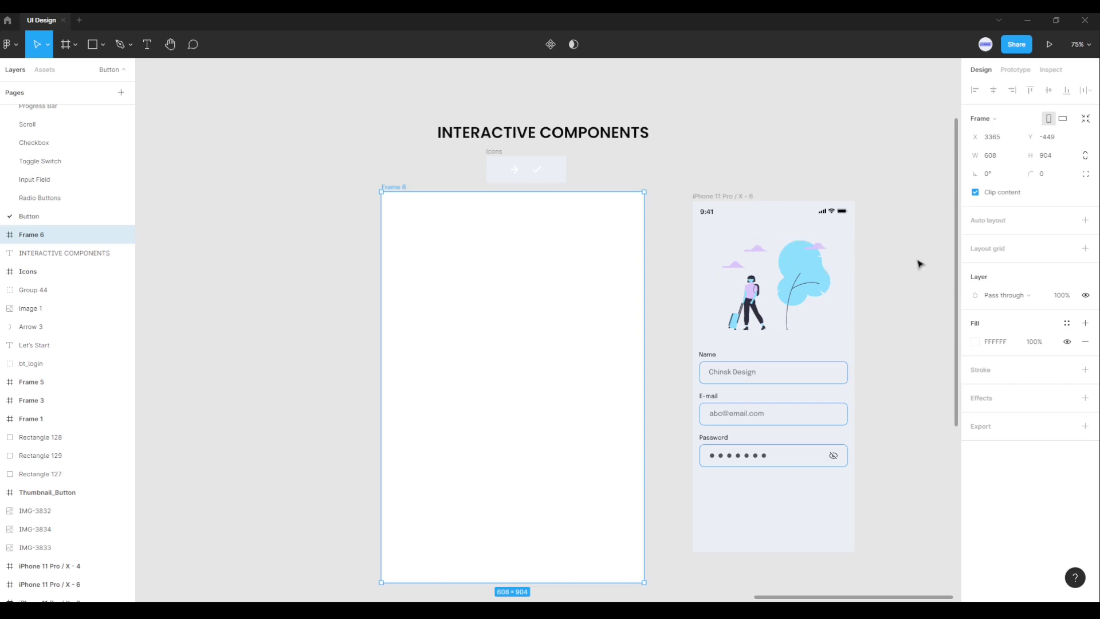
Step: Fill Frame 6 with the icons panel's pale blue-grey using the eyedropper
click(976, 342)
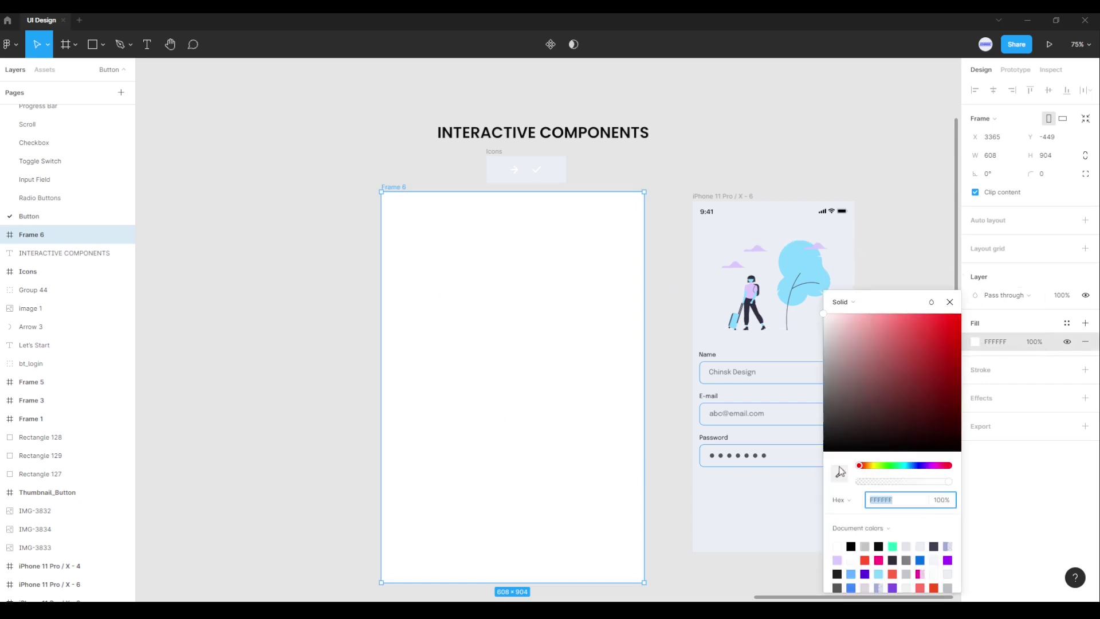
click(839, 473)
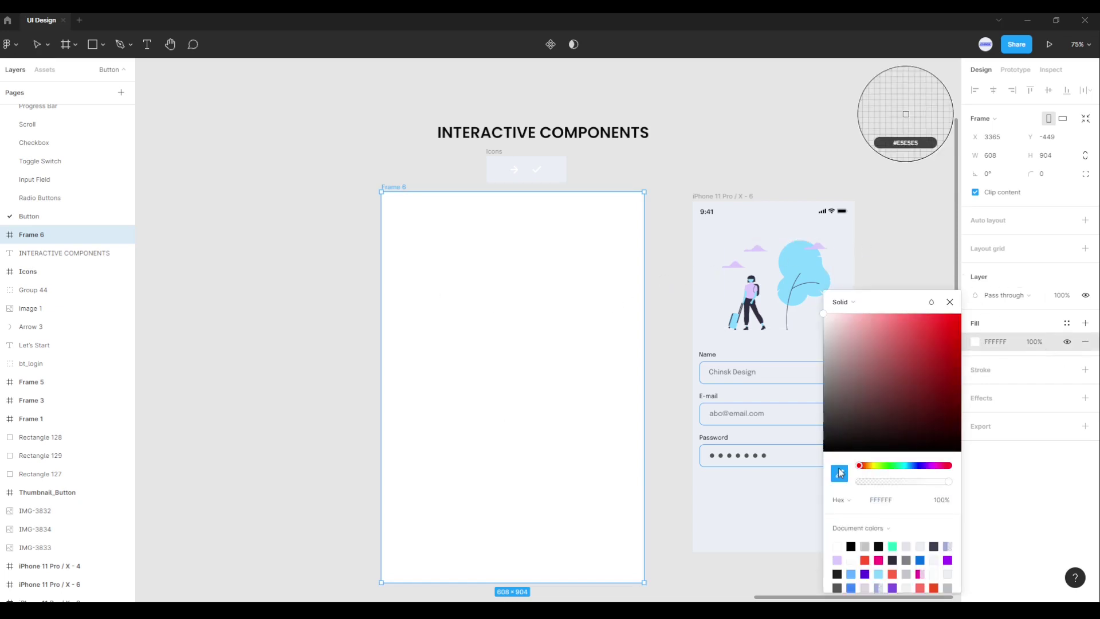
click(564, 161)
click(326, 337)
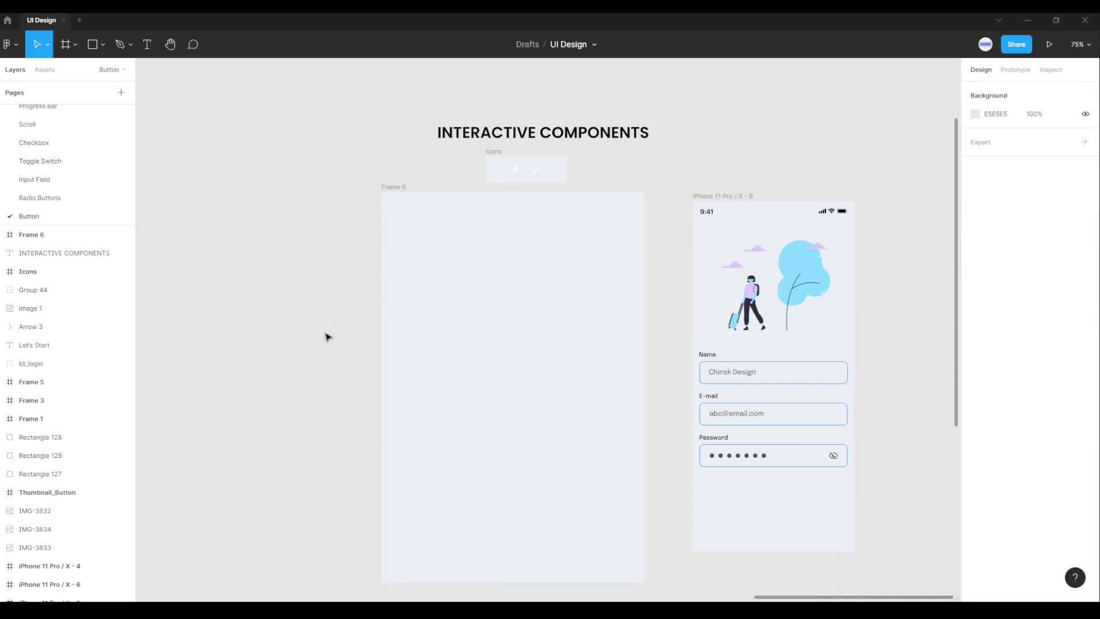
scroll(418, 256, up, 3)
Step: Draw a rectangle near the top of Frame 6
drag(444, 259, 484, 236)
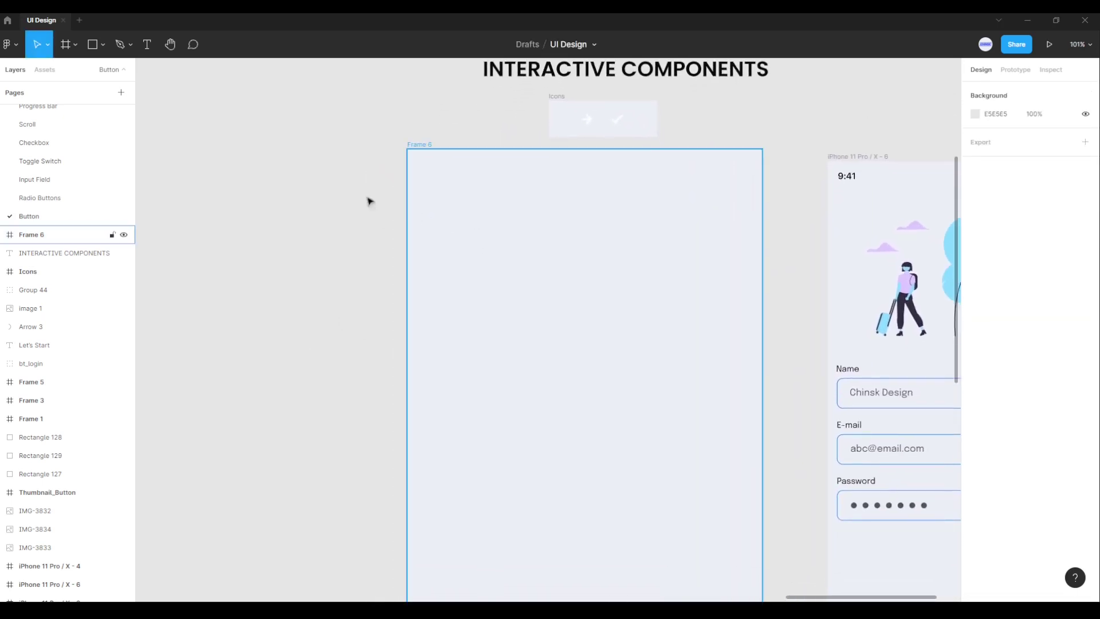
click(93, 46)
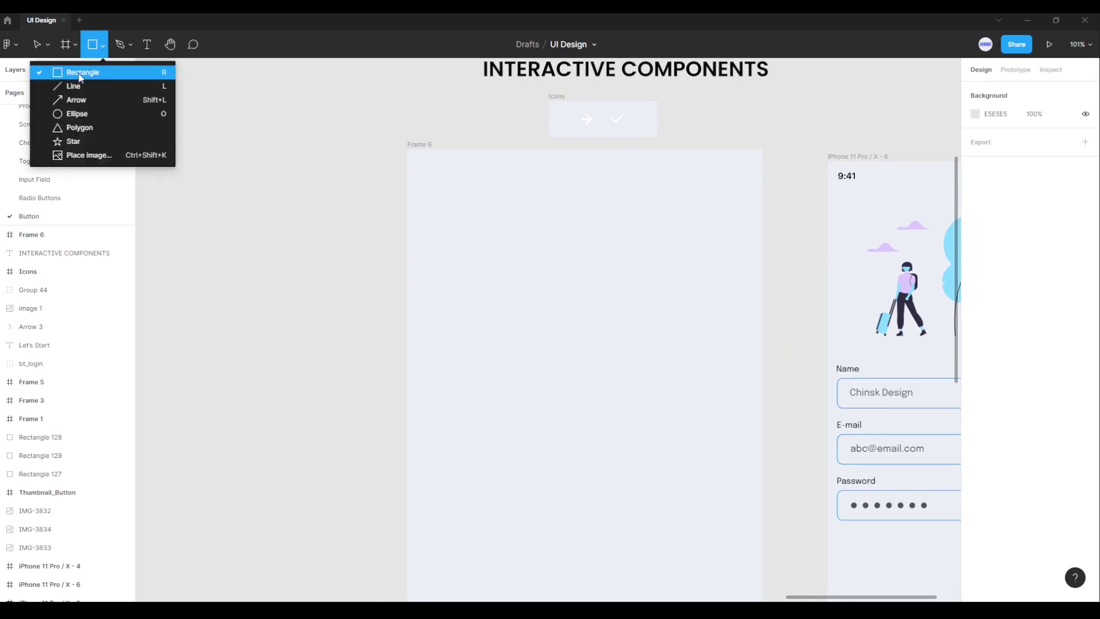
click(83, 76)
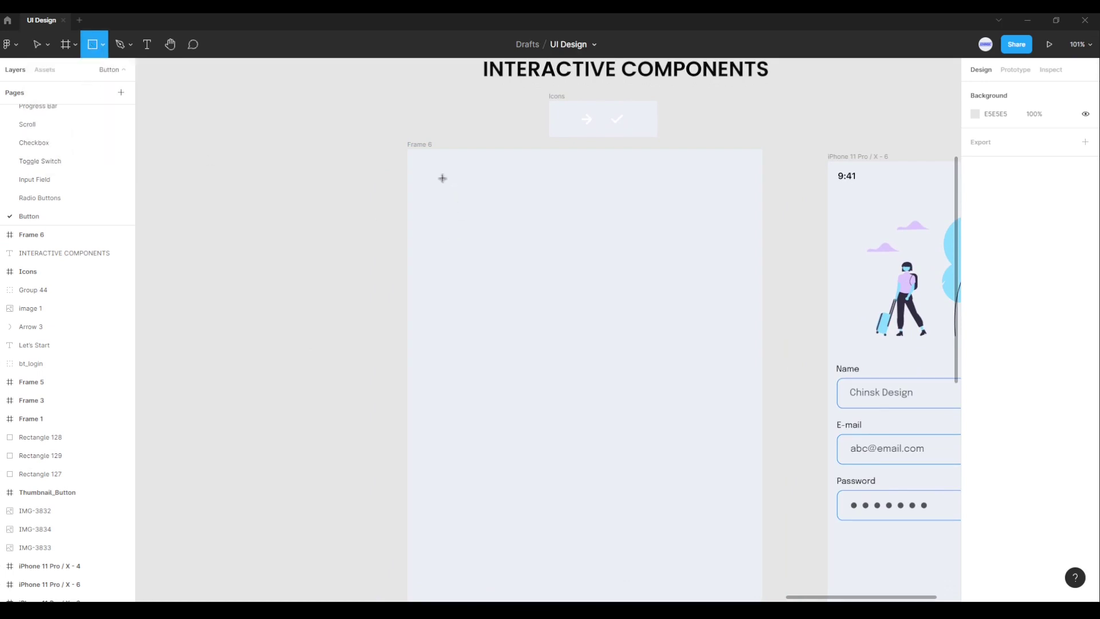
drag(438, 178, 639, 220)
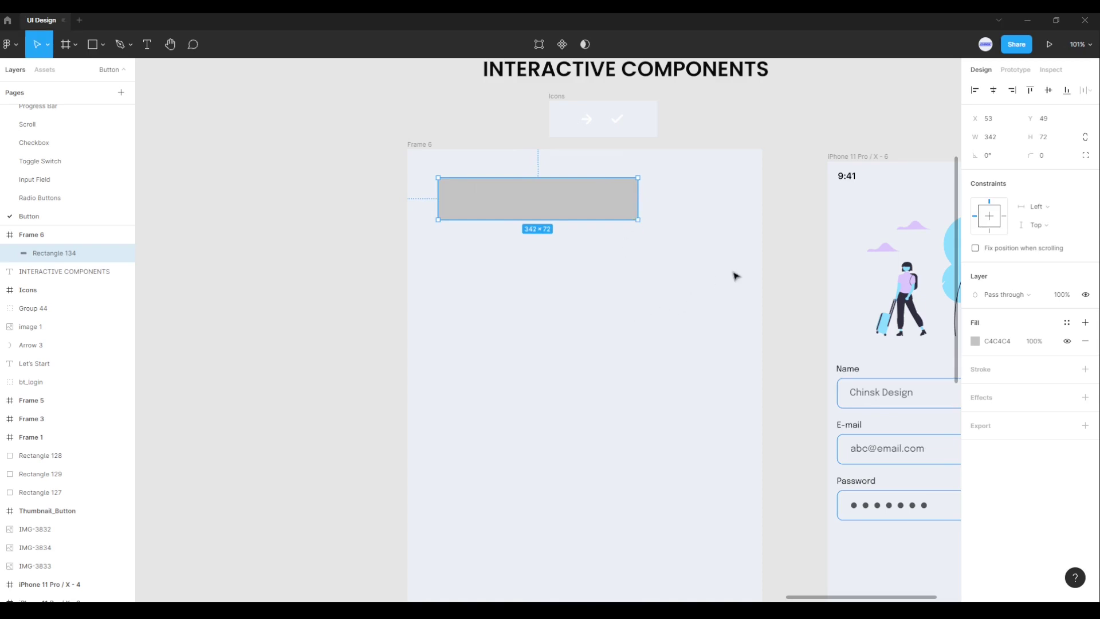
Step: Resize the rectangle to 343 × 52 and centre it near the frame's top edge
click(1007, 142)
double_click(990, 142)
key(Return)
click(1043, 143)
drag(1043, 143, 1053, 143)
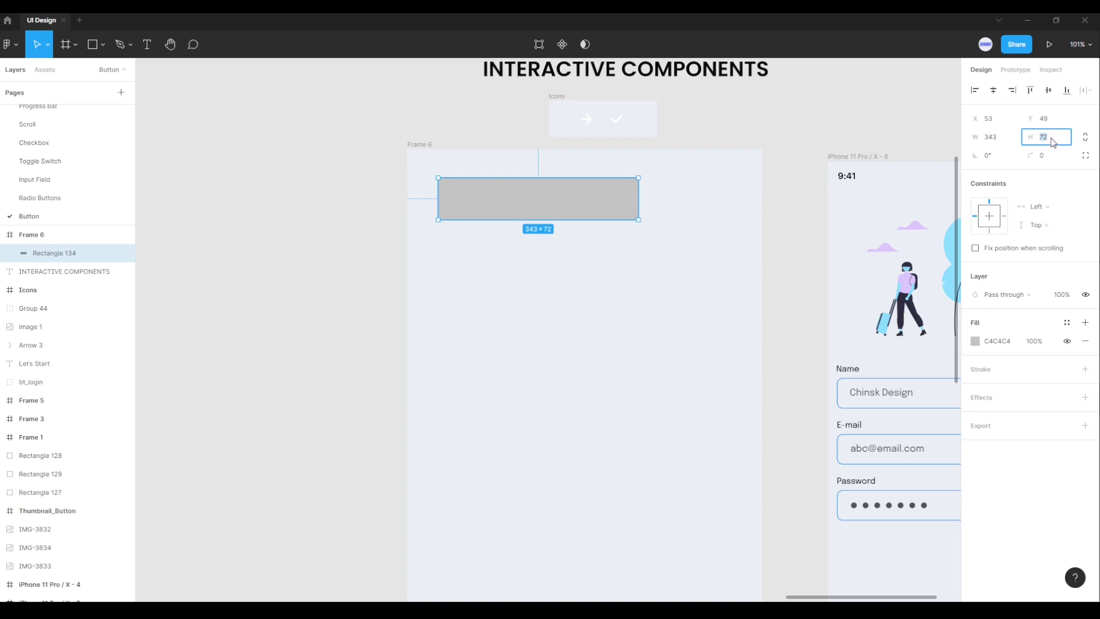
text(52)
key(Return)
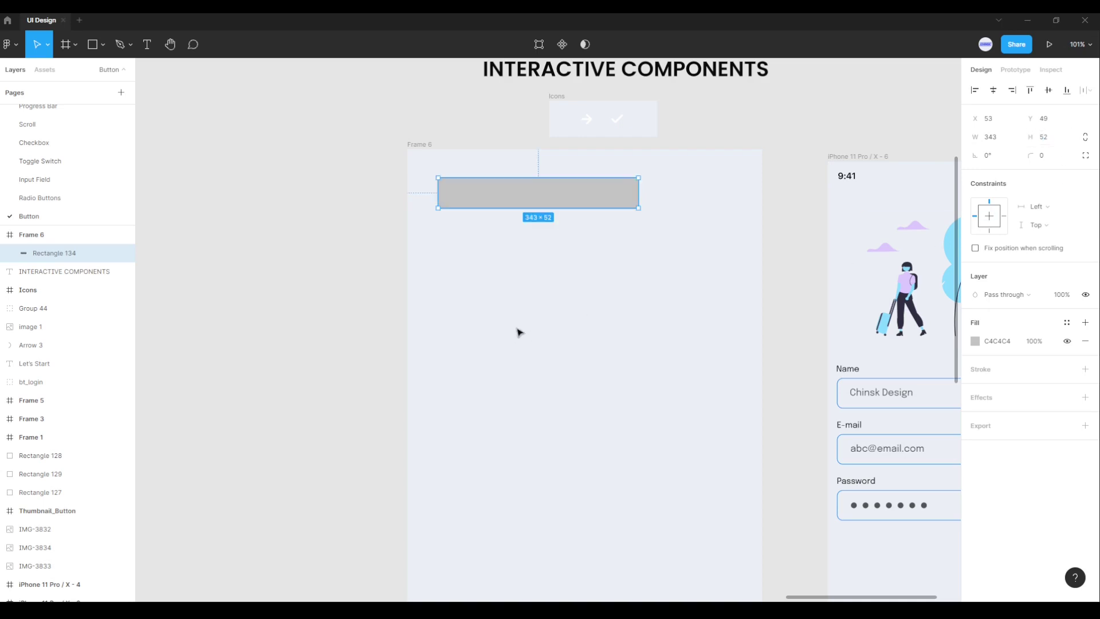
mouse_move(503, 198)
mouse_down()
mouse_move(548, 202)
mouse_move(548, 218)
mouse_up()
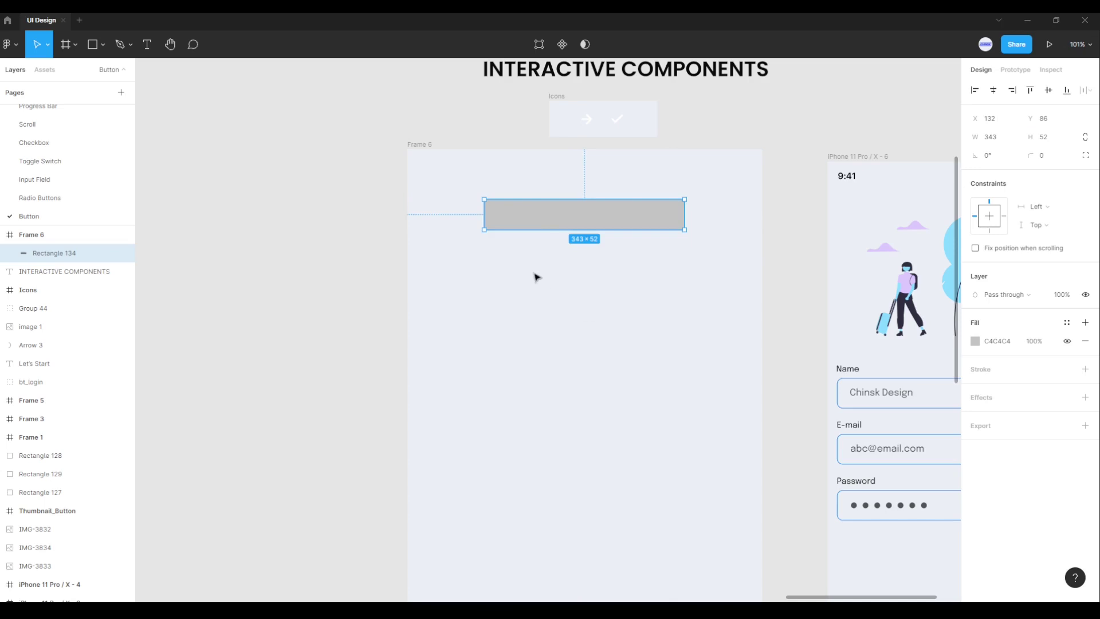
Step: Set the rectangle's fill to hex 0071E3 blue
click(997, 342)
click(1002, 344)
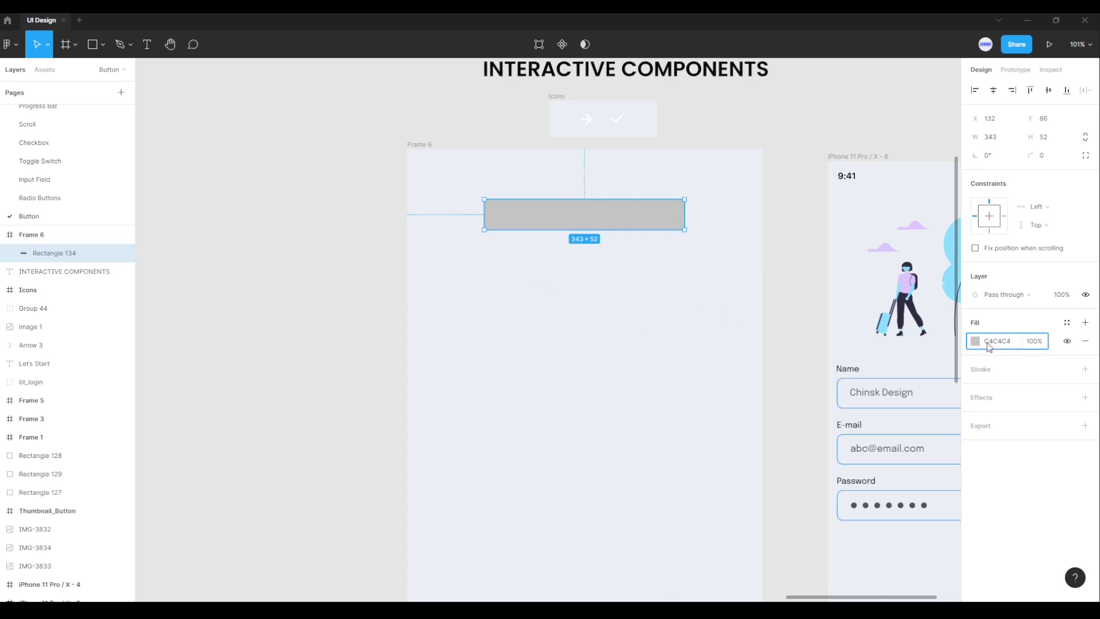
click(976, 342)
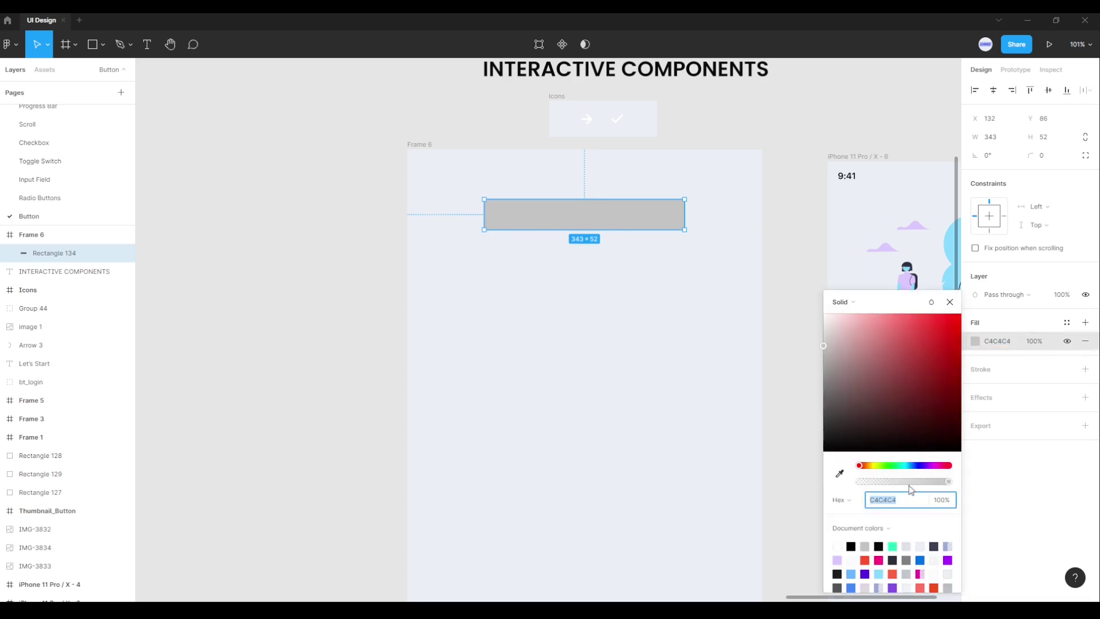
click(894, 501)
drag(871, 502, 906, 503)
text(0071e3)
key(Return)
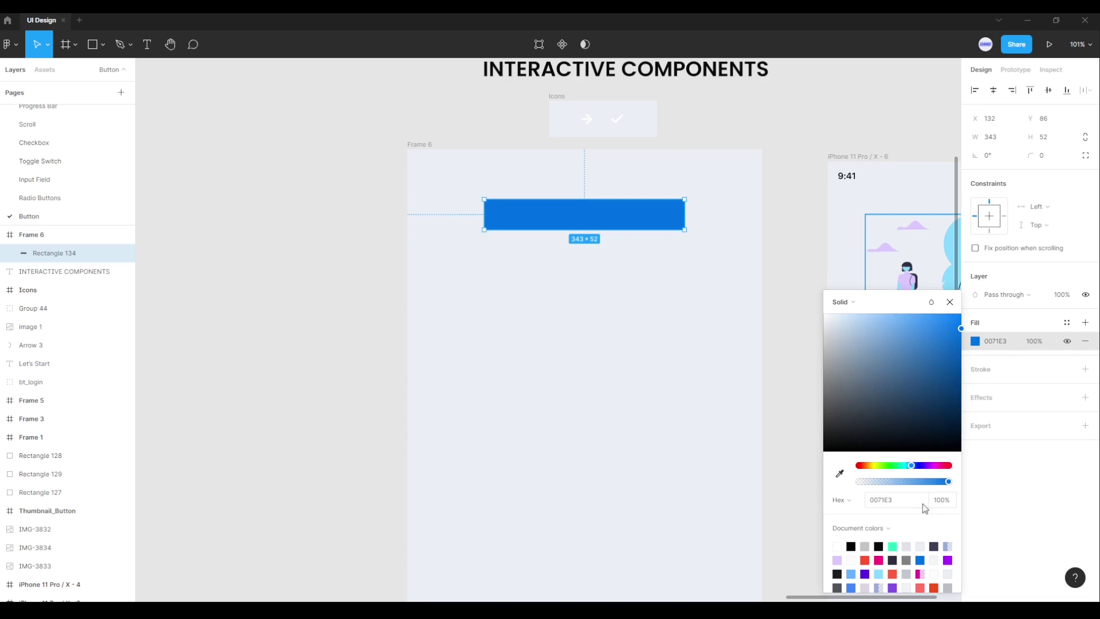
click(664, 312)
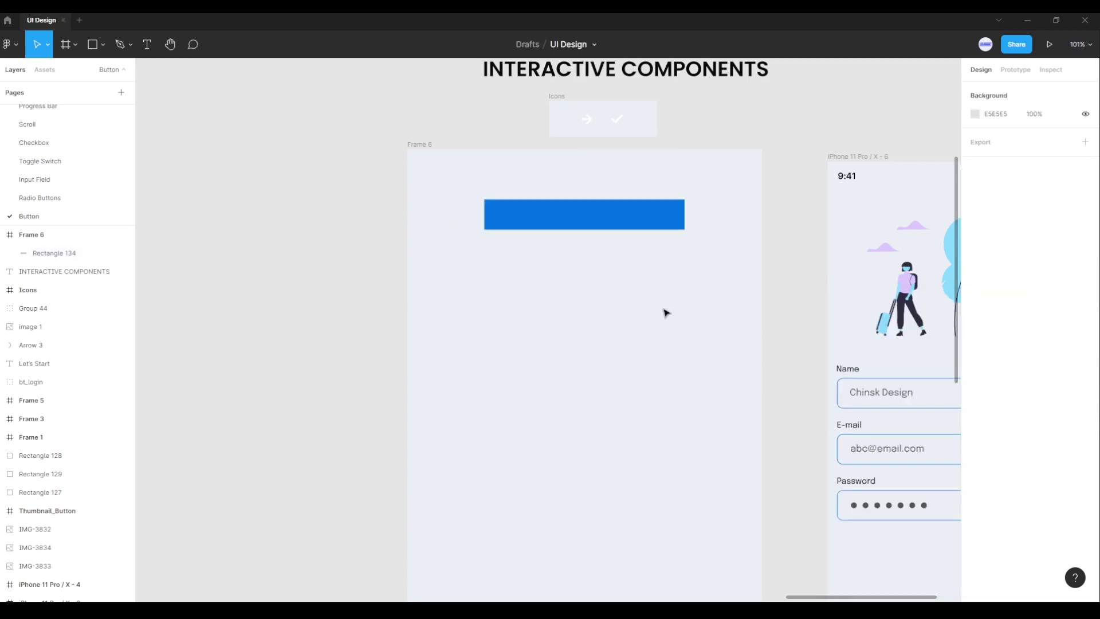
Step: Round the blue rectangle's corners to a radius of 10
click(599, 214)
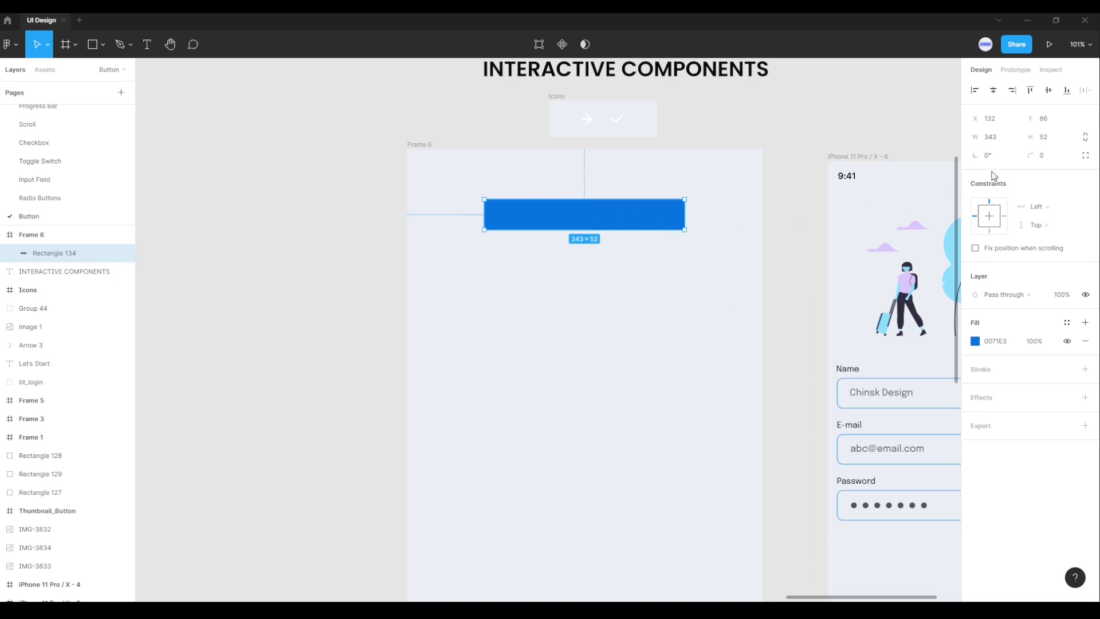
click(1043, 157)
text(10)
key(Return)
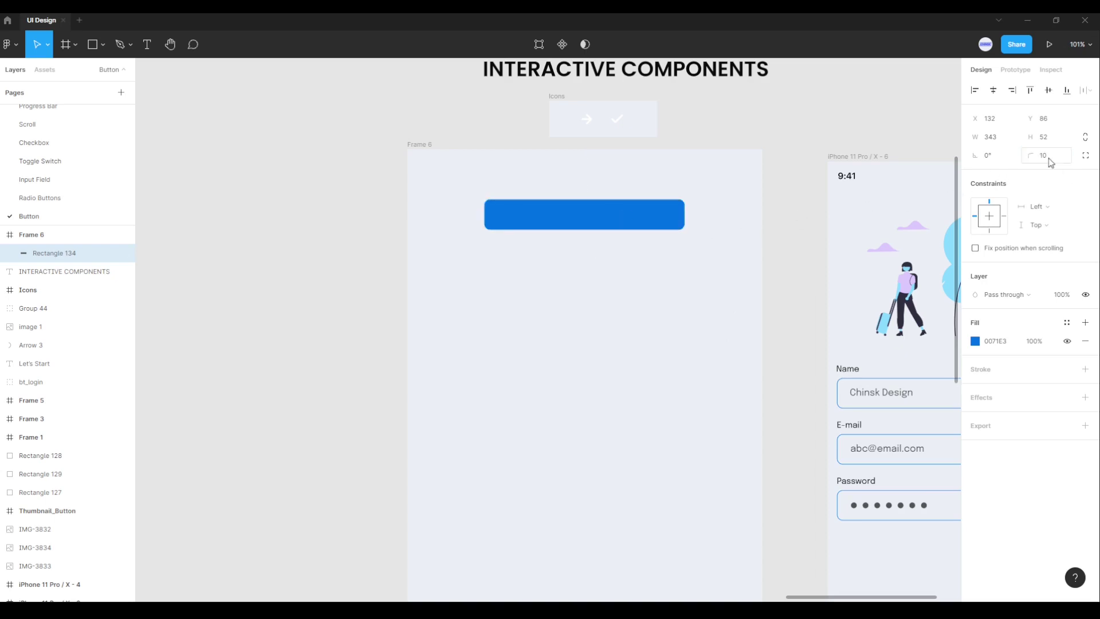
click(590, 247)
scroll(580, 241, up, 2)
scroll(579, 241, up, 2)
scroll(582, 241, up, 2)
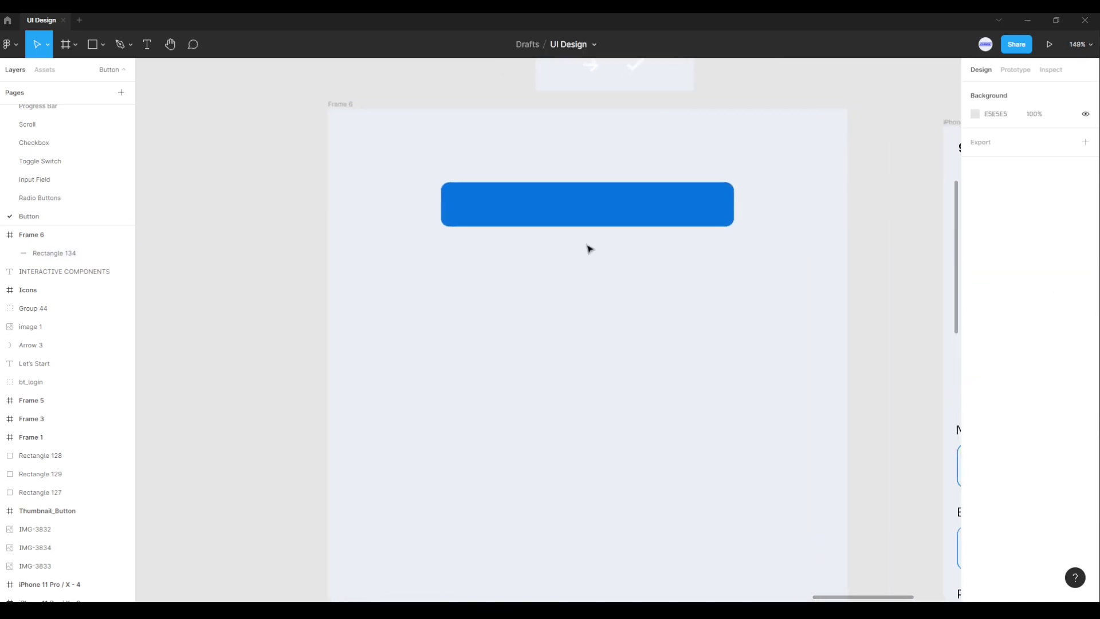
scroll(586, 248, up, 2)
Step: Copy the blue button and paste Rectangle 135 exactly over the original Rectangle 134
click(582, 241)
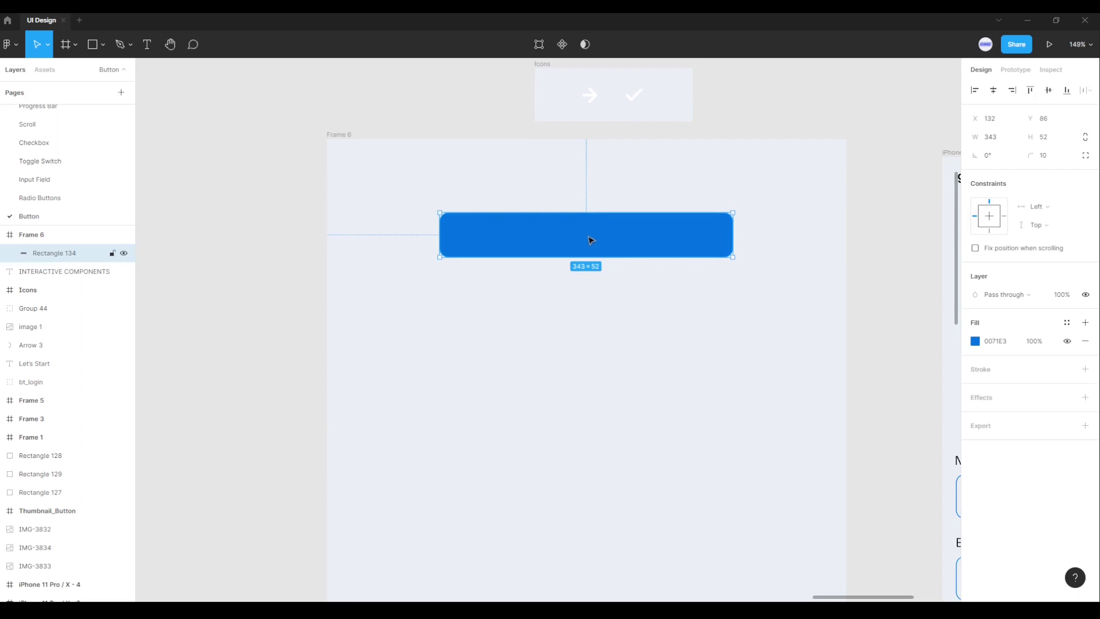
right_click(586, 229)
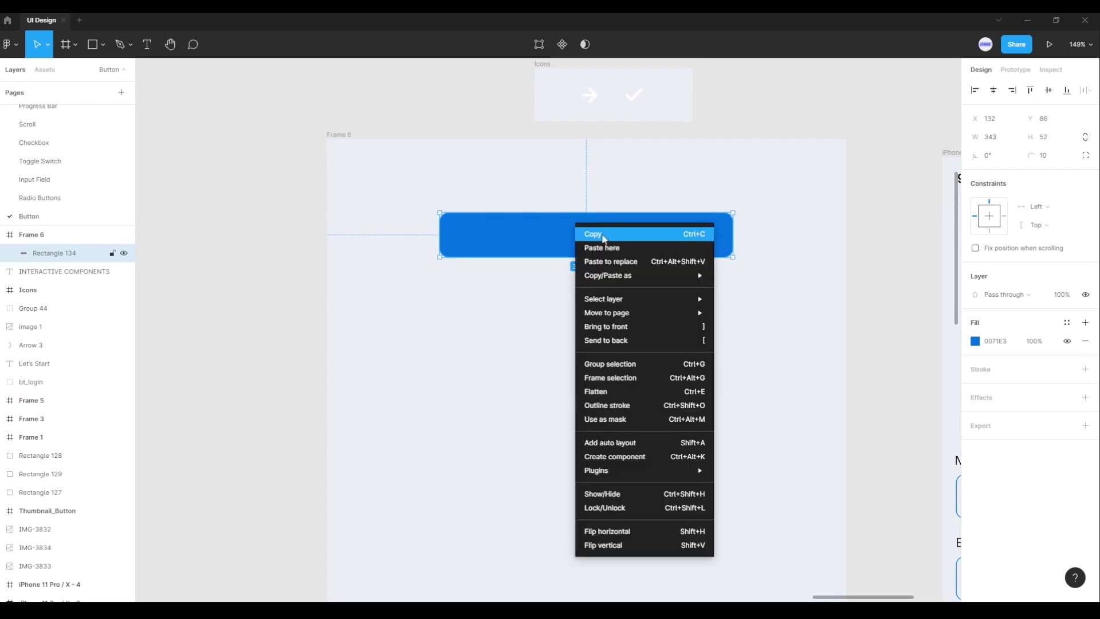
click(602, 236)
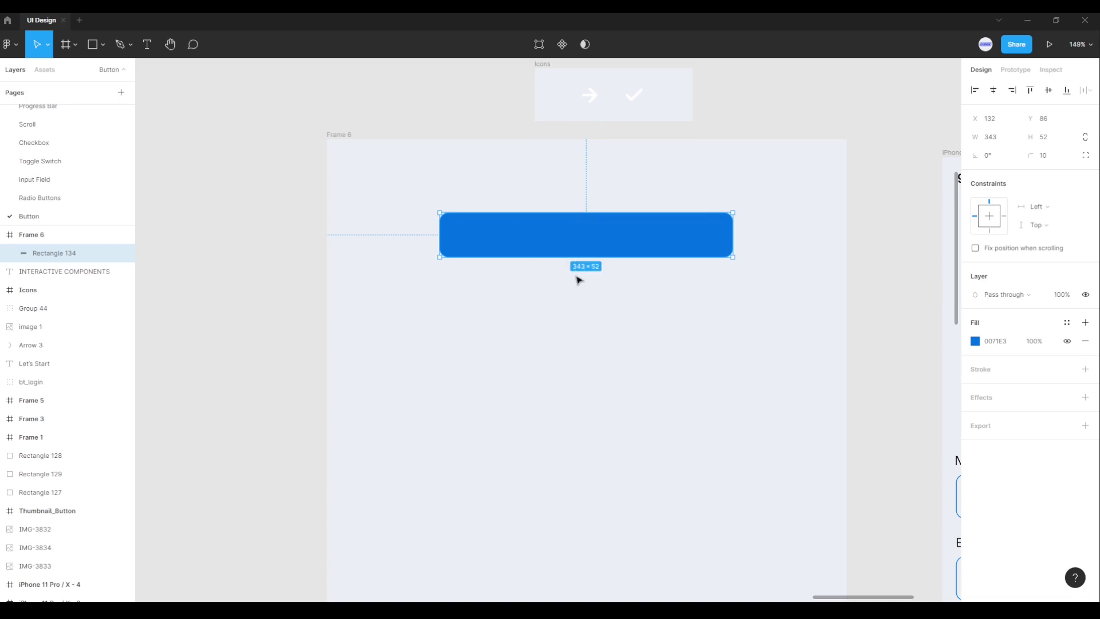
right_click(580, 239)
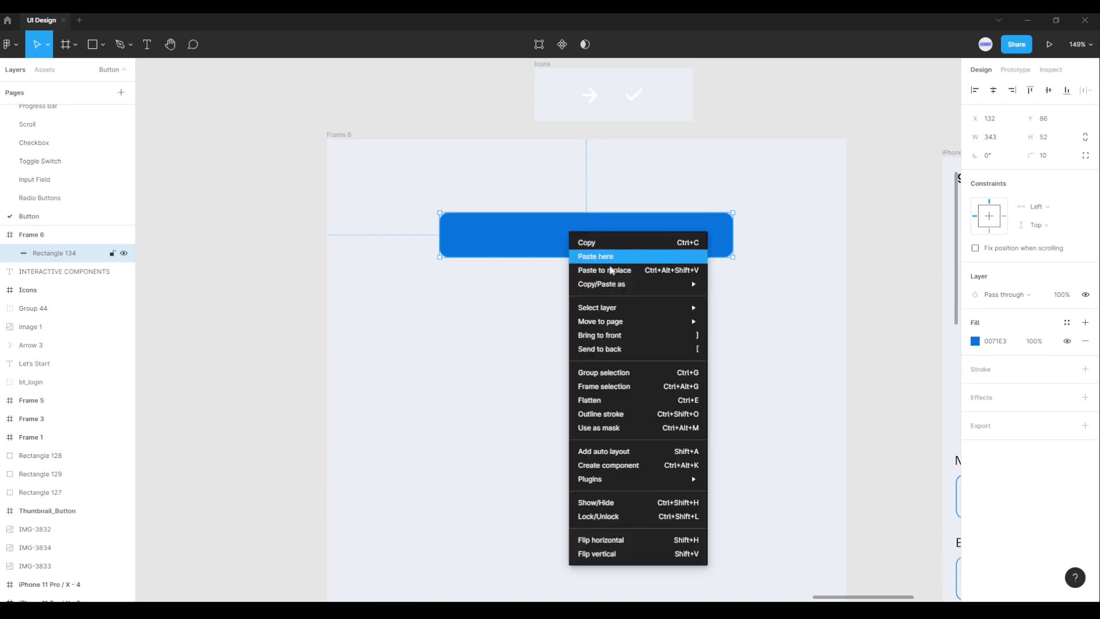
click(606, 257)
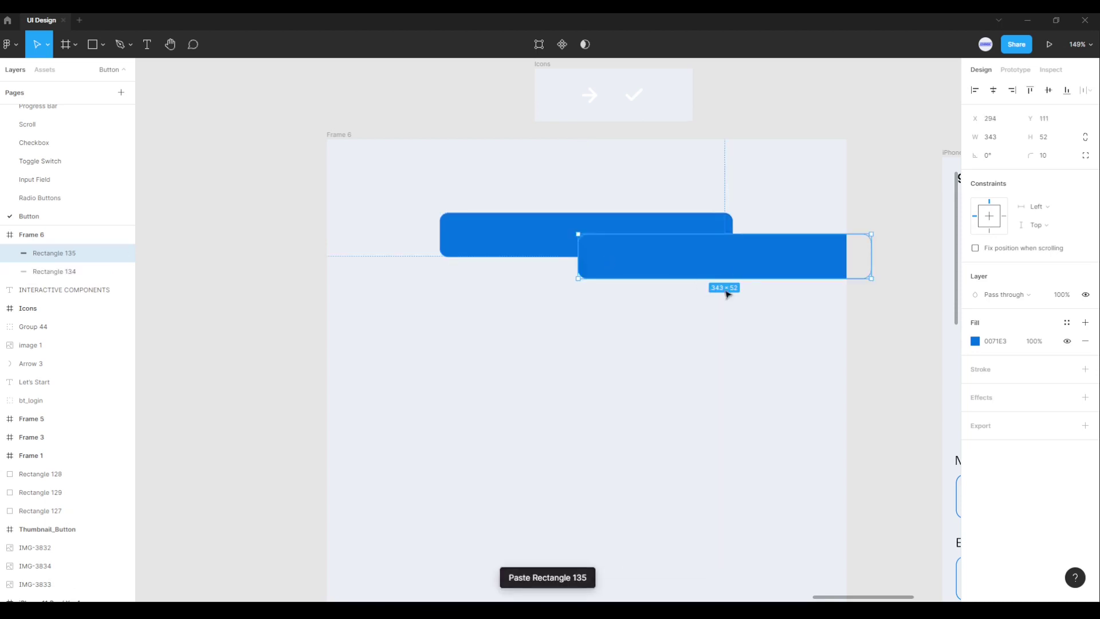
mouse_move(751, 260)
mouse_down()
mouse_move(723, 285)
mouse_move(671, 280)
mouse_move(646, 245)
mouse_move(617, 241)
mouse_up()
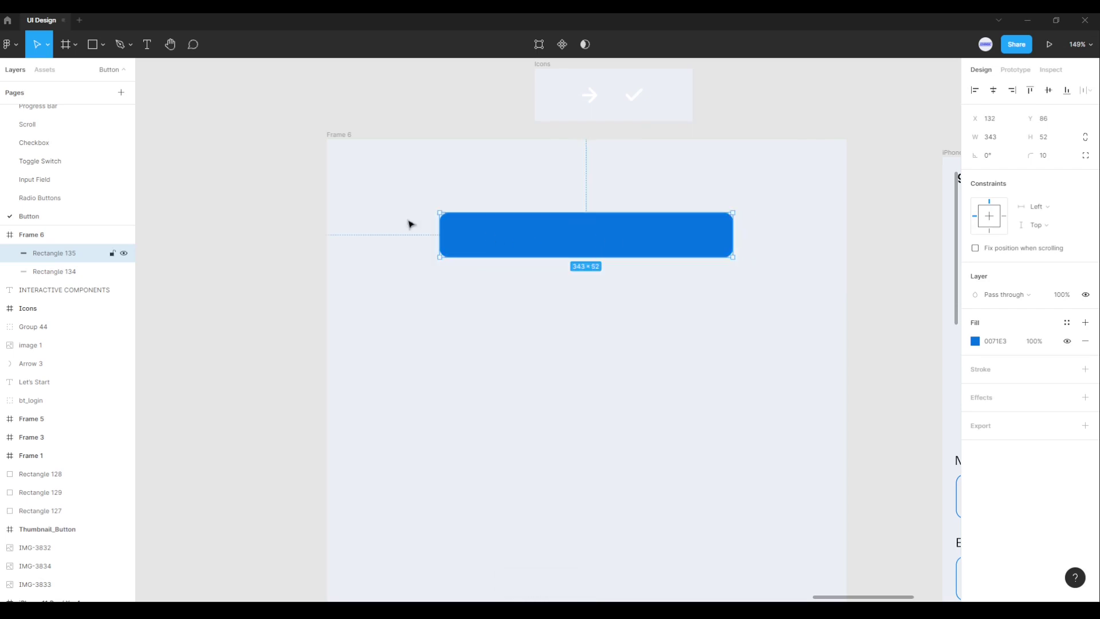
Step: Rename layer Rectangle 135 to back_up and Rectangle 134 to back_down
double_click(62, 256)
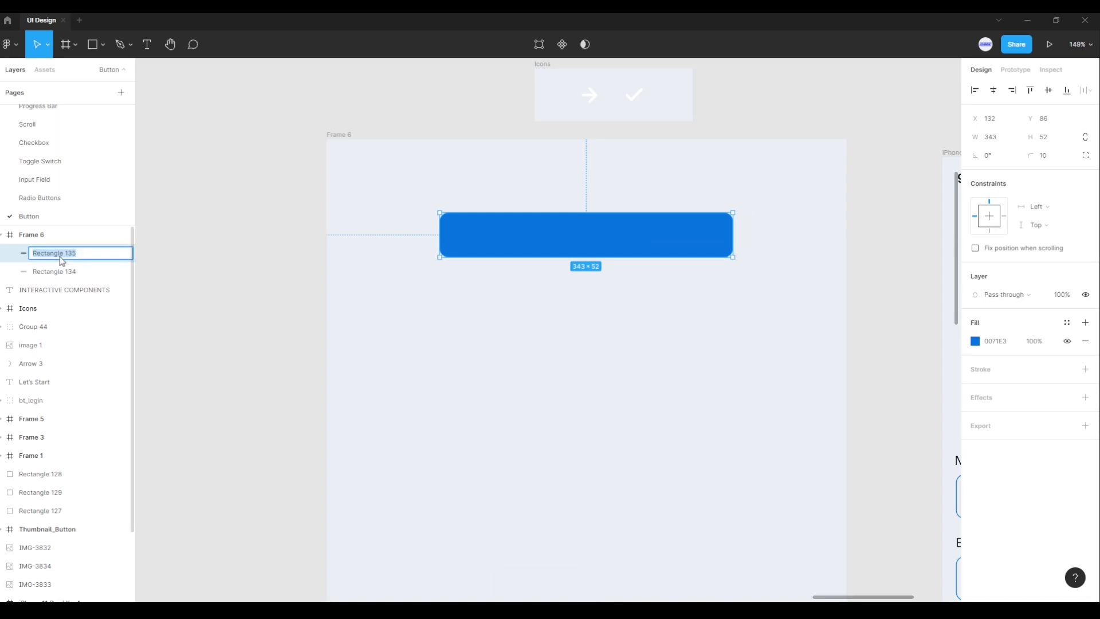
text(back)
text(_up)
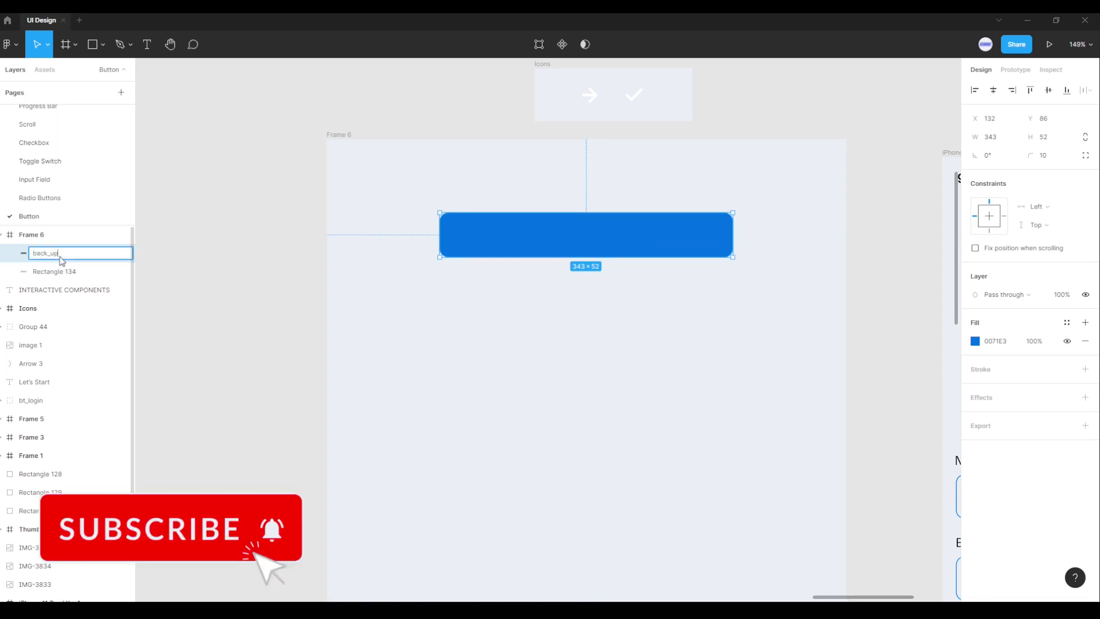
click(48, 274)
double_click(48, 275)
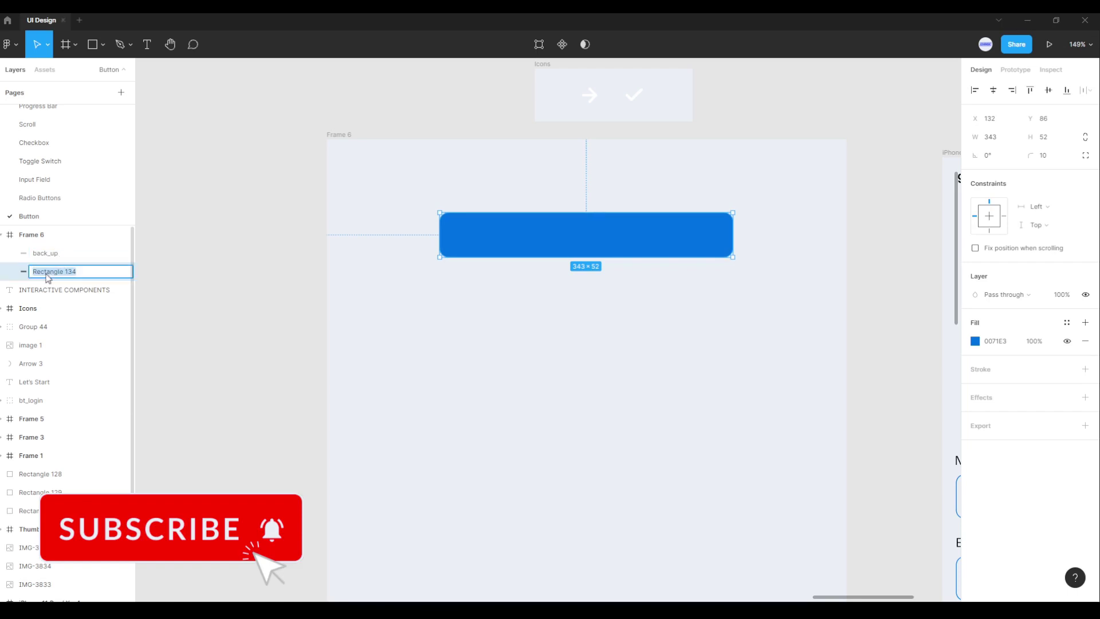
text(back_down)
key(Return)
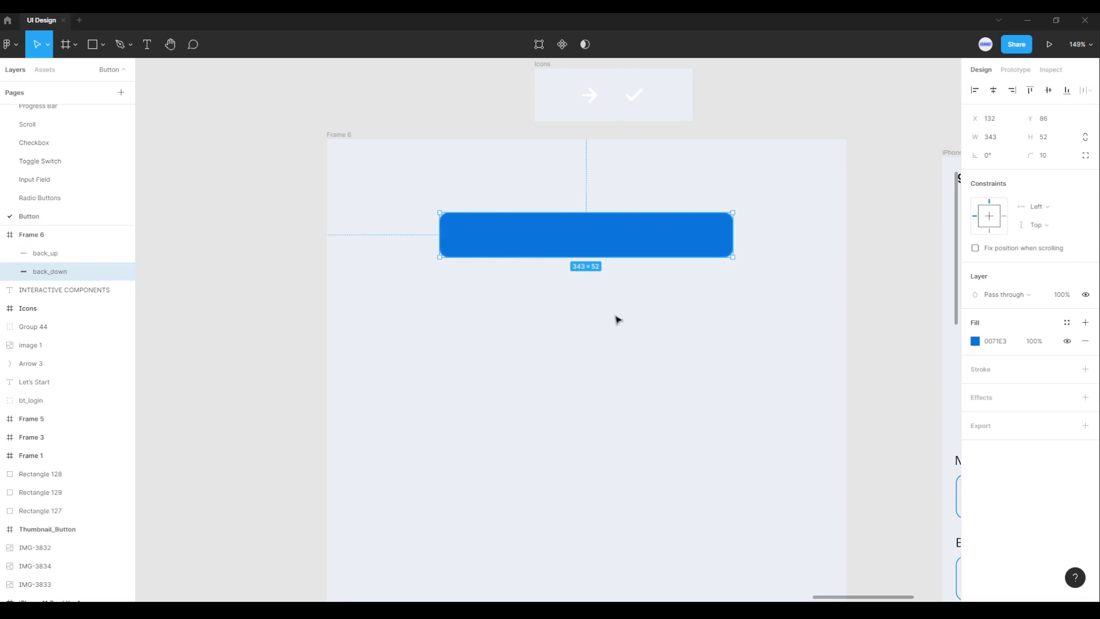
click(241, 235)
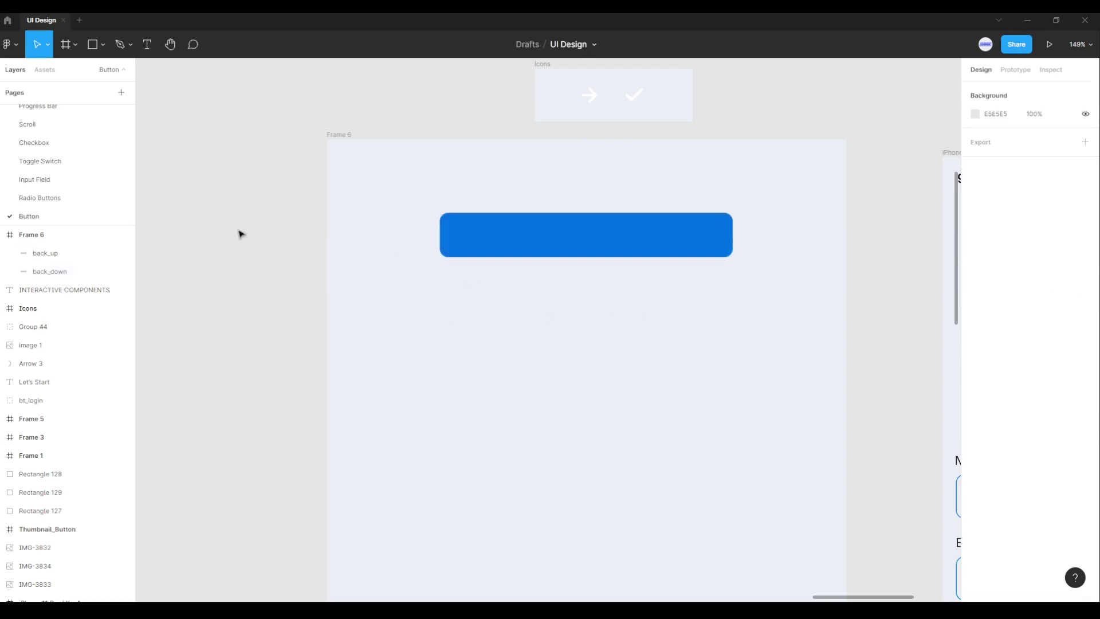
click(60, 255)
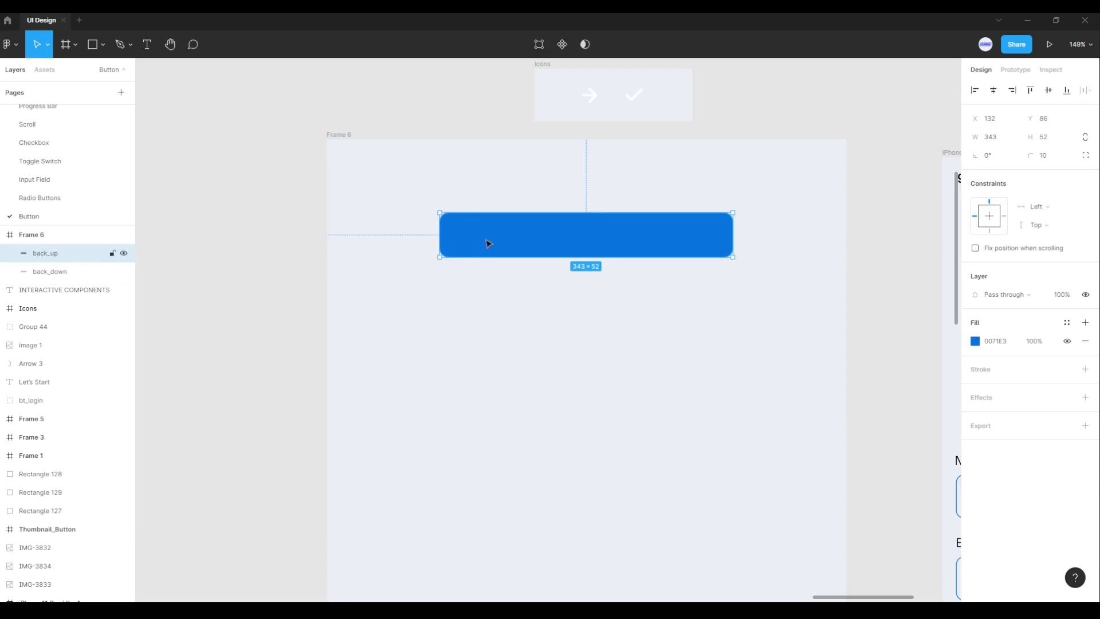
Step: Turn the back_up layer into a mask
right_click(538, 237)
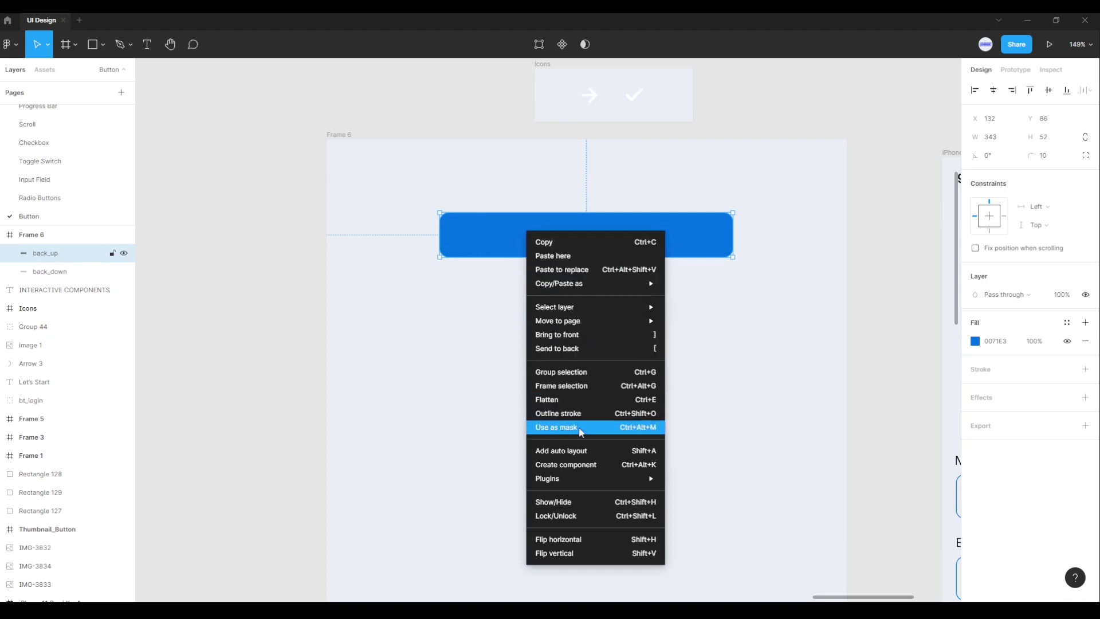
click(589, 432)
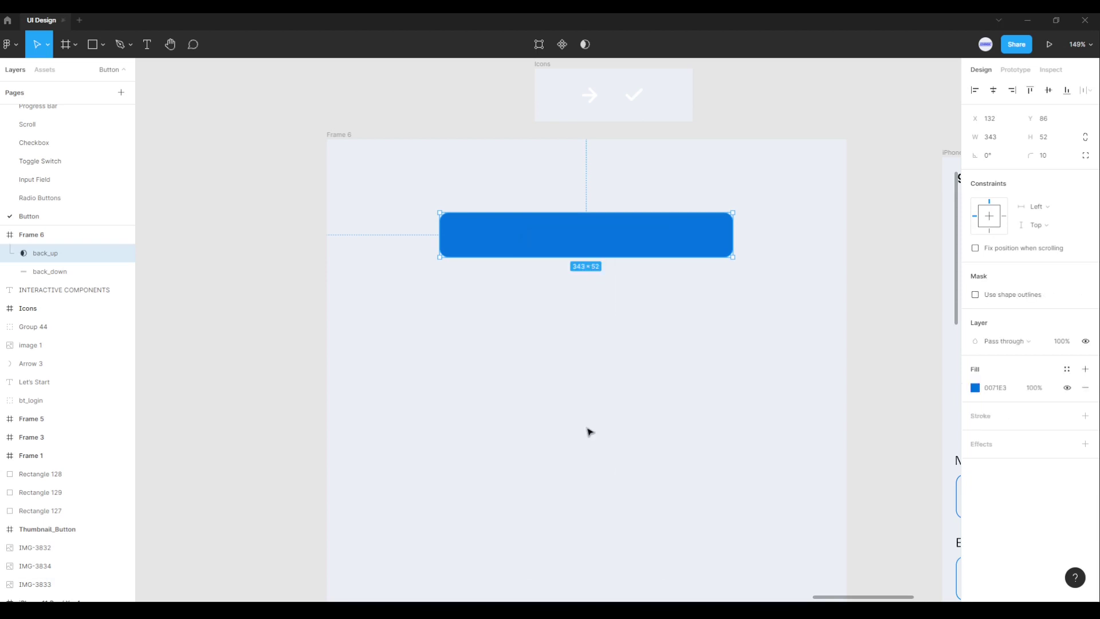
click(659, 174)
Step: Move the white check icon into Frame 6, centred just above the blue button
click(633, 104)
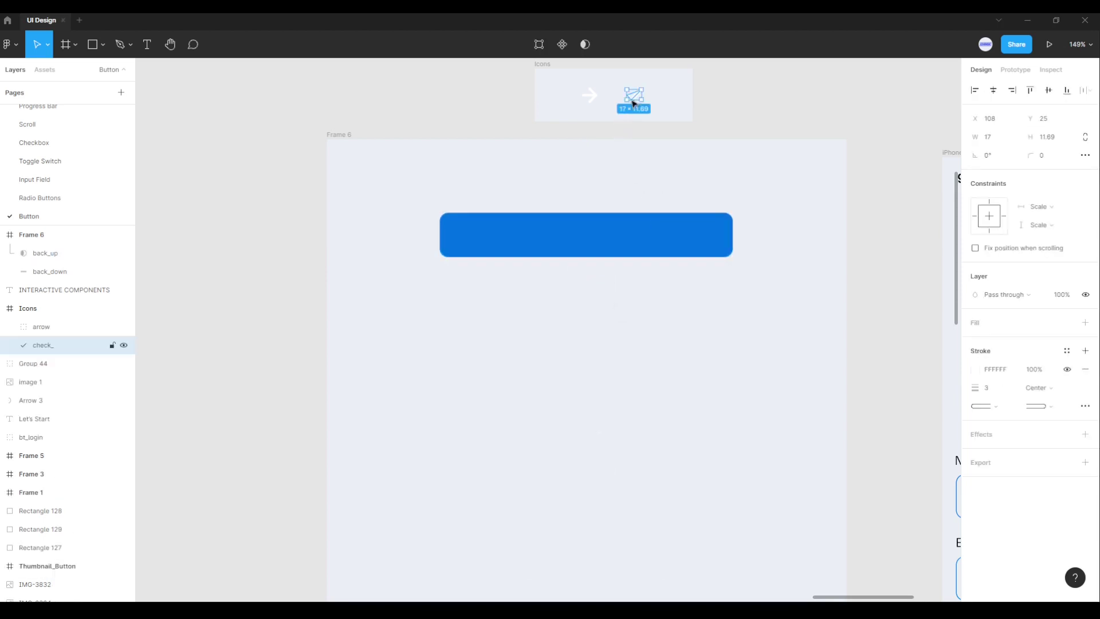
drag(638, 99, 584, 201)
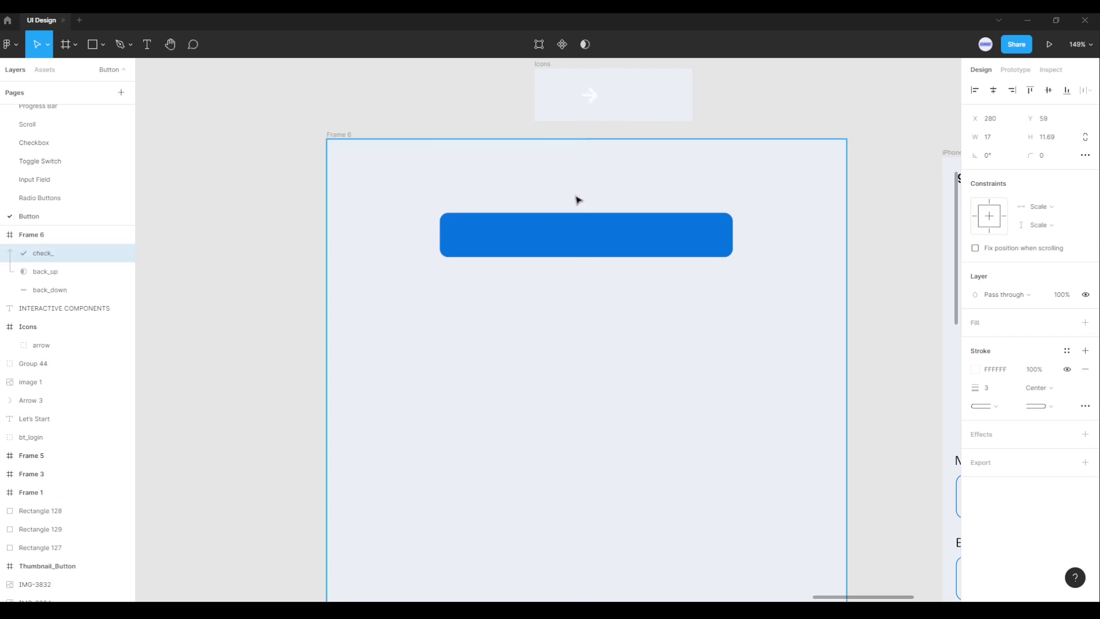
drag(583, 201, 578, 202)
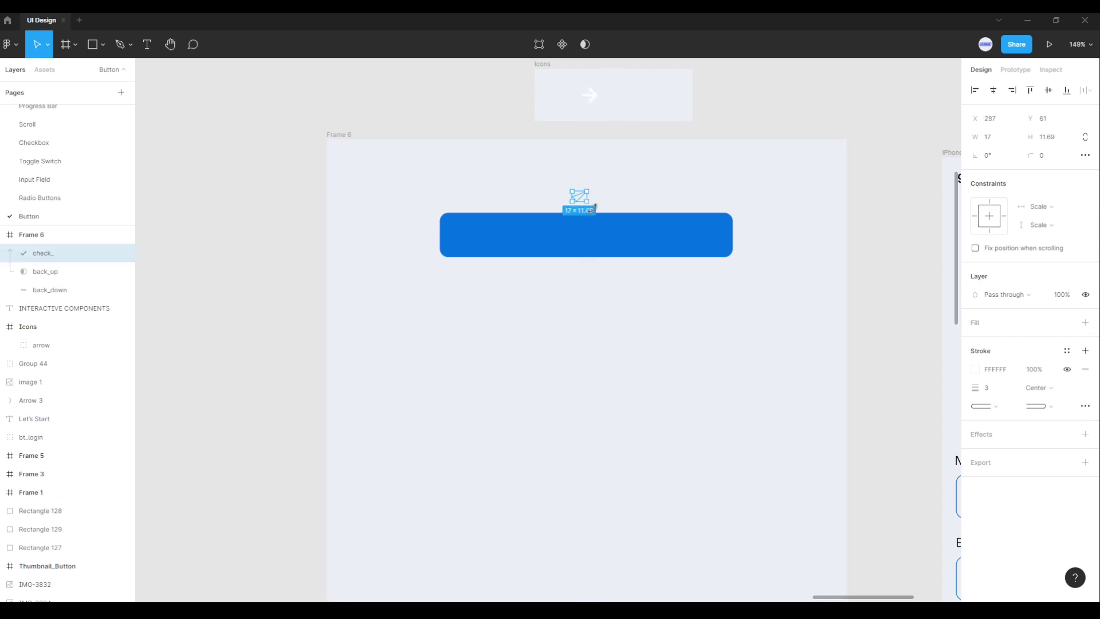
scroll(578, 201, up, 5)
click(606, 202)
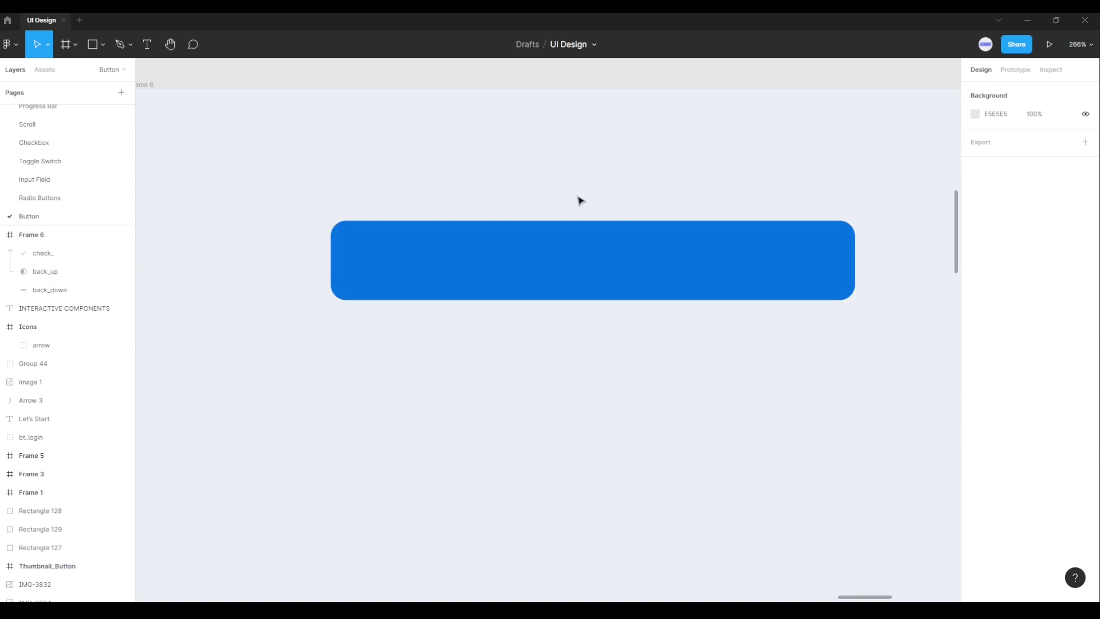
click(587, 193)
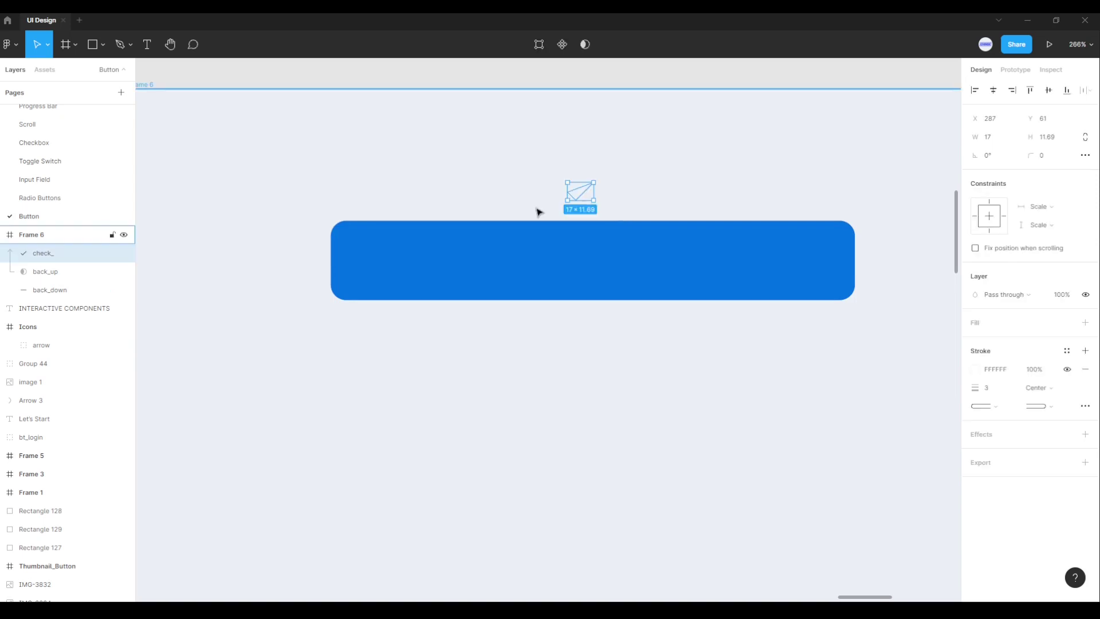
scroll(538, 212, up, 1)
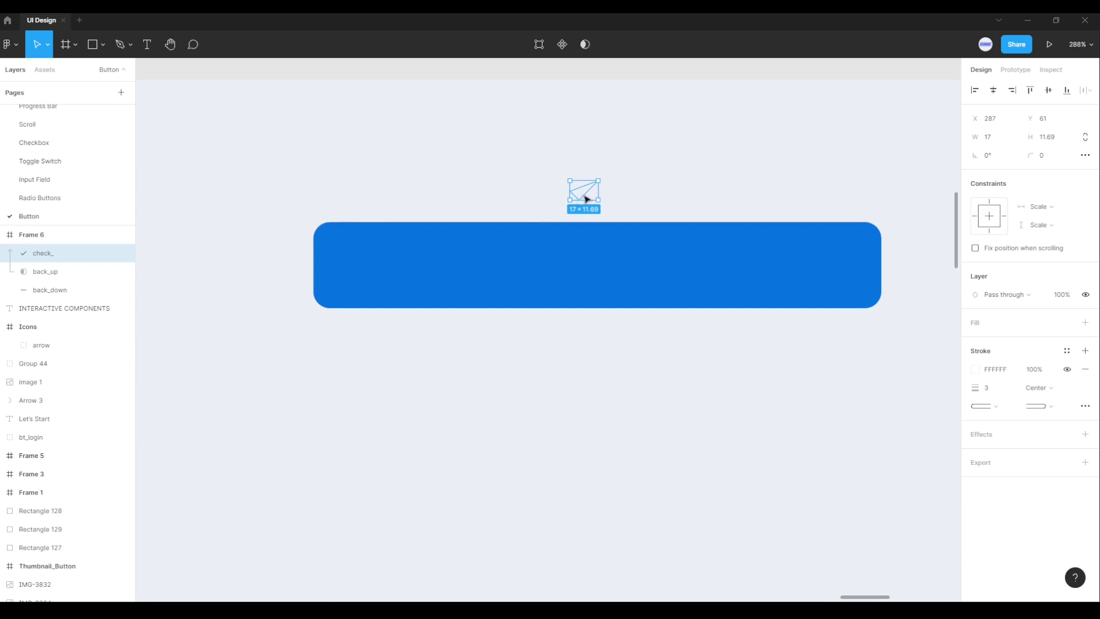
drag(586, 198, 602, 197)
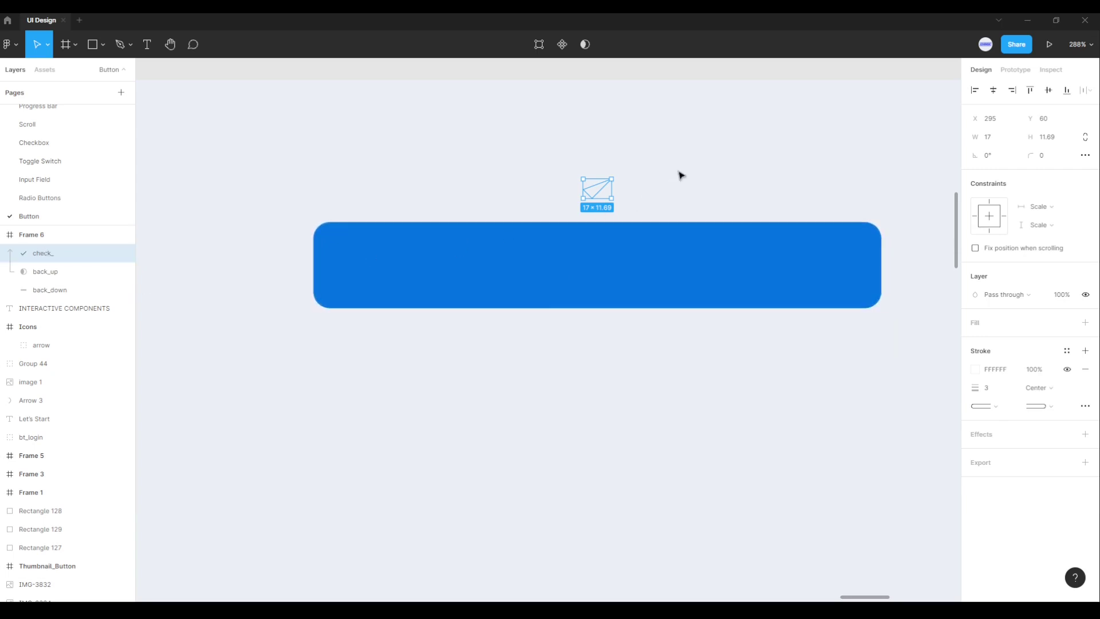
click(697, 180)
Step: Place the white arrow icon inside the blue button, nudged left near its right end
scroll(667, 166, down, 3)
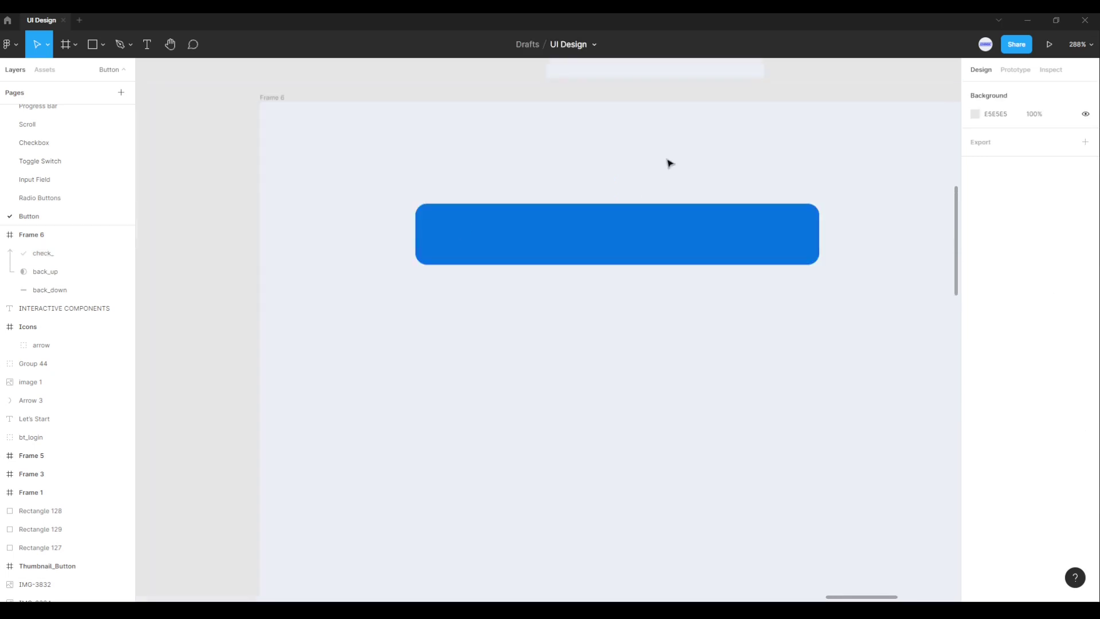
scroll(679, 229, up, 2)
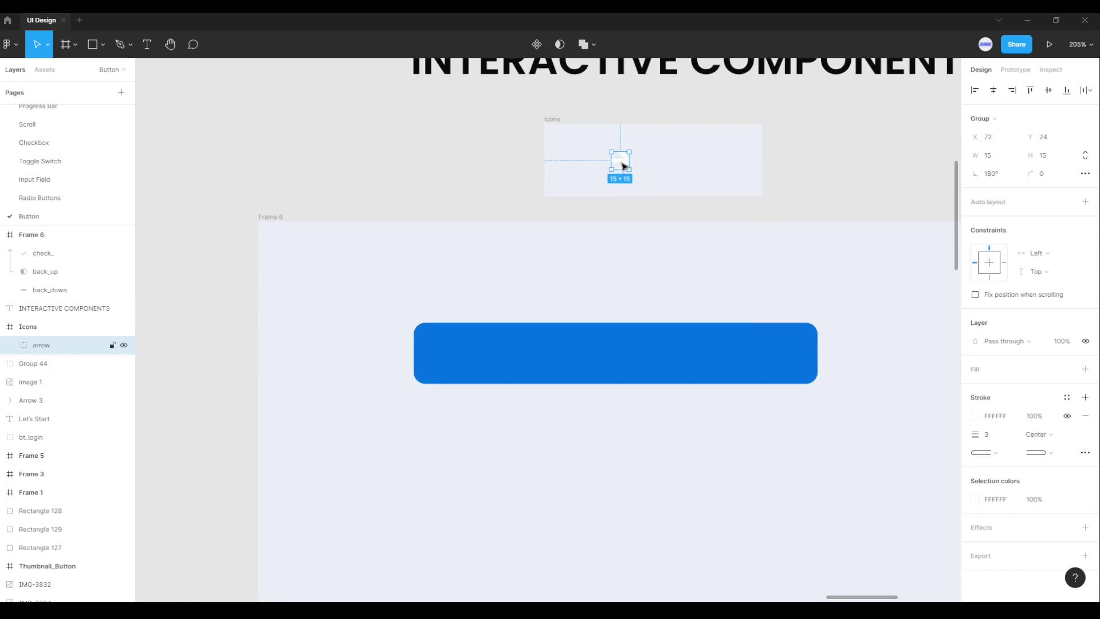
mouse_move(626, 171)
mouse_down()
mouse_move(678, 353)
mouse_move(784, 354)
mouse_up()
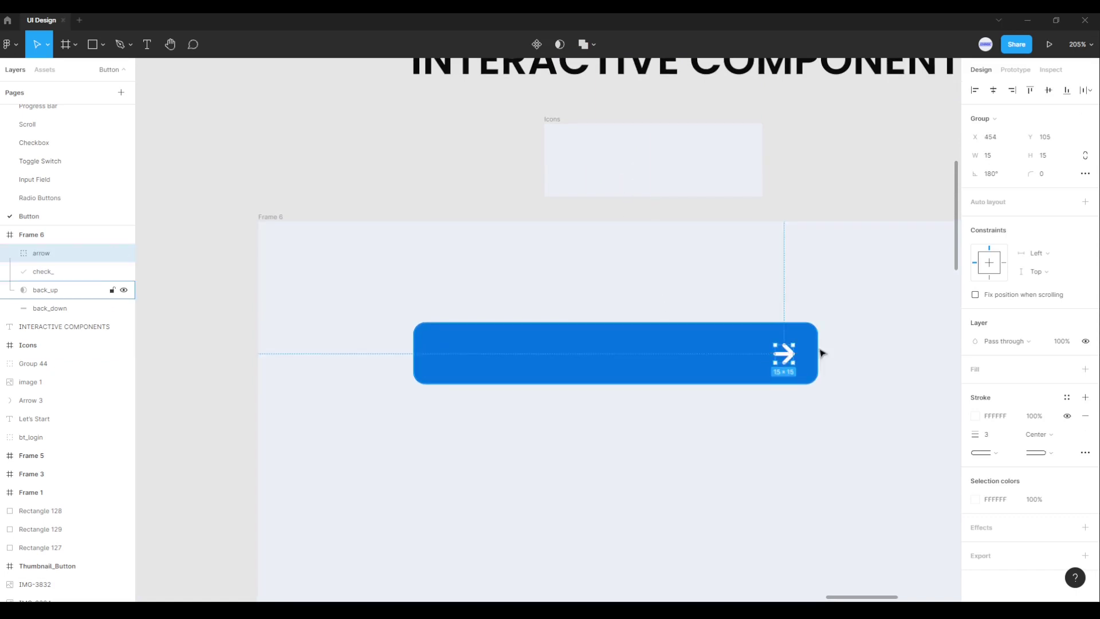
key(alt)
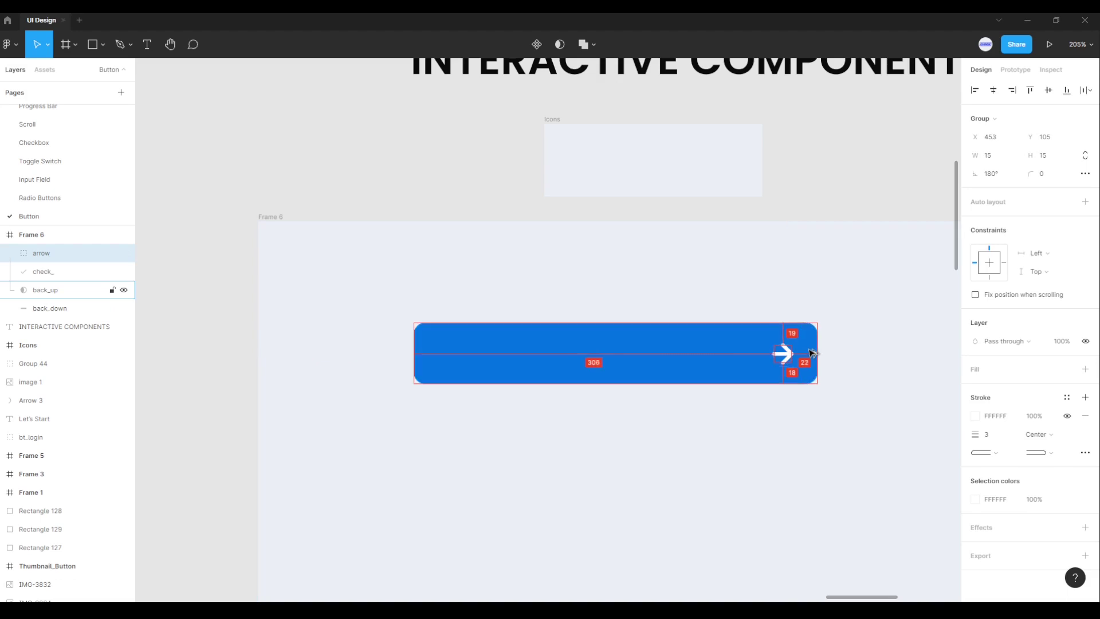
key(Left)
key(Left)
key(Left)
key(Left)
key(Left)
click(760, 415)
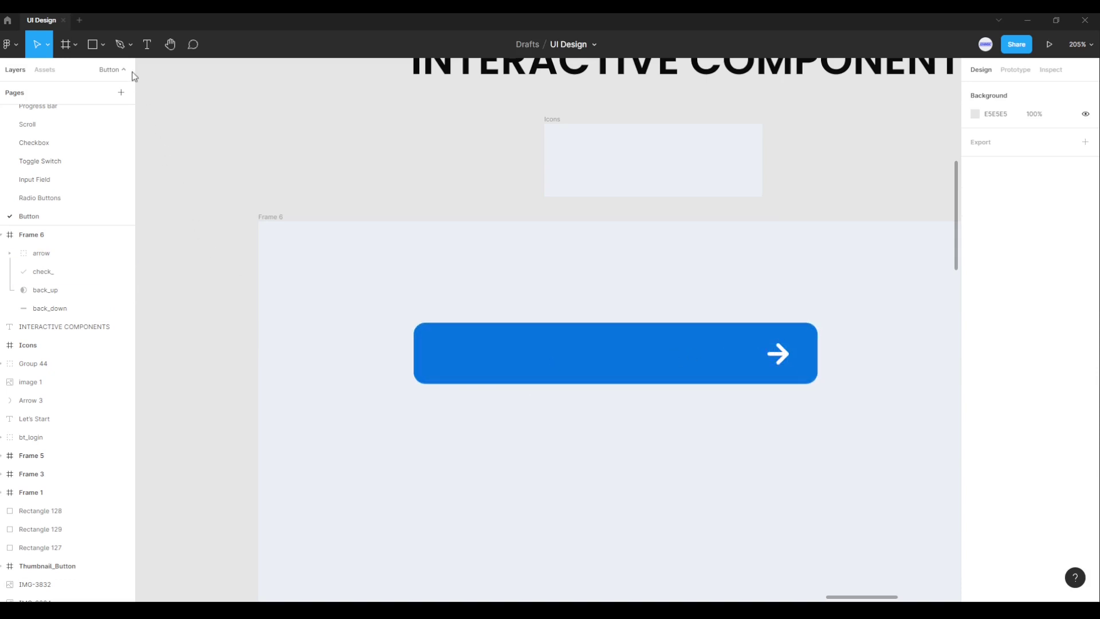
Step: Start a text box on the button styled Epilogue Medium, size 16
click(146, 45)
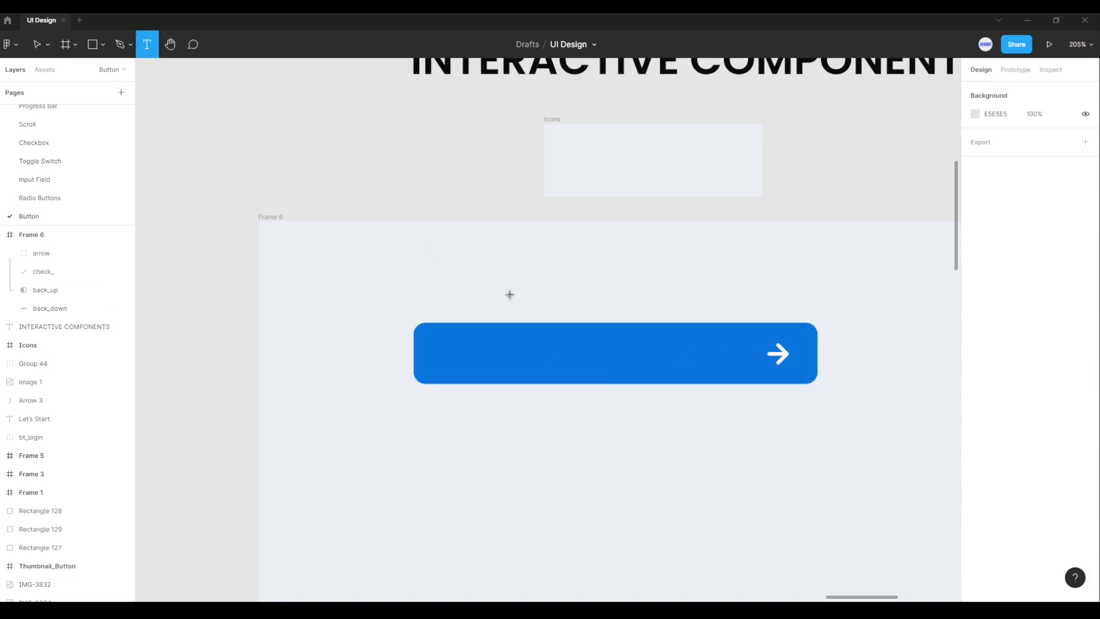
click(578, 352)
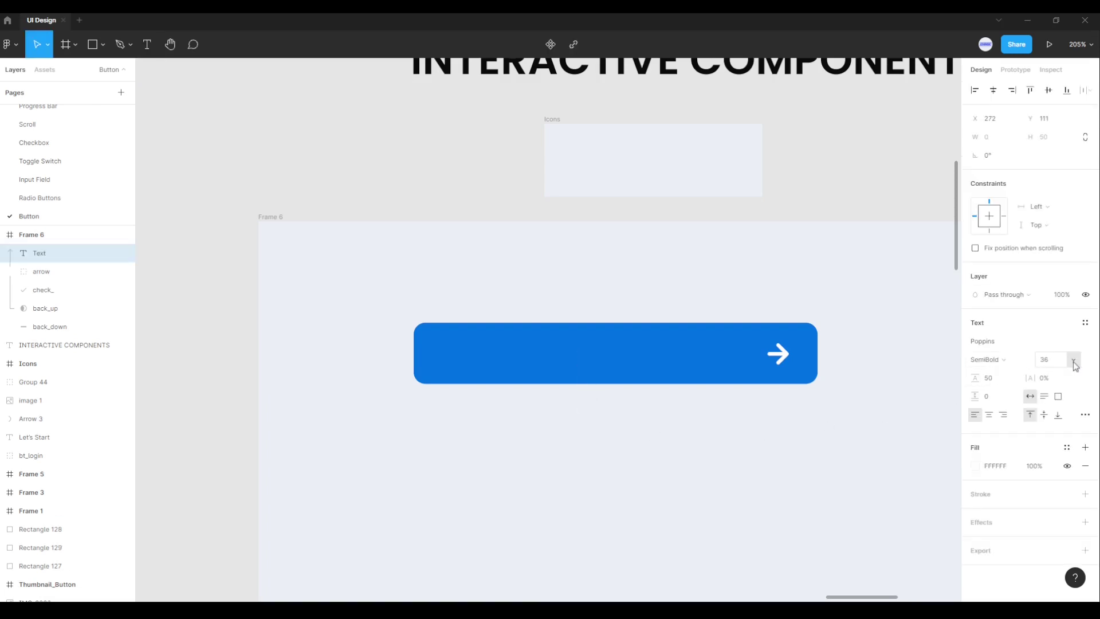
click(1001, 344)
key(Return)
click(1047, 367)
key(Return)
click(988, 359)
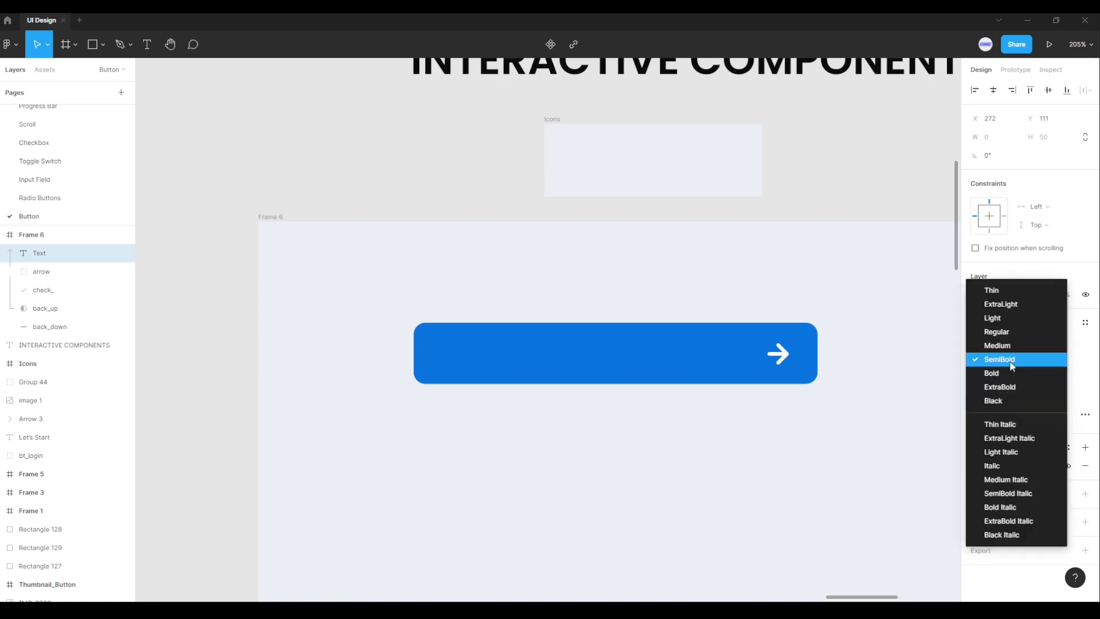
click(1007, 345)
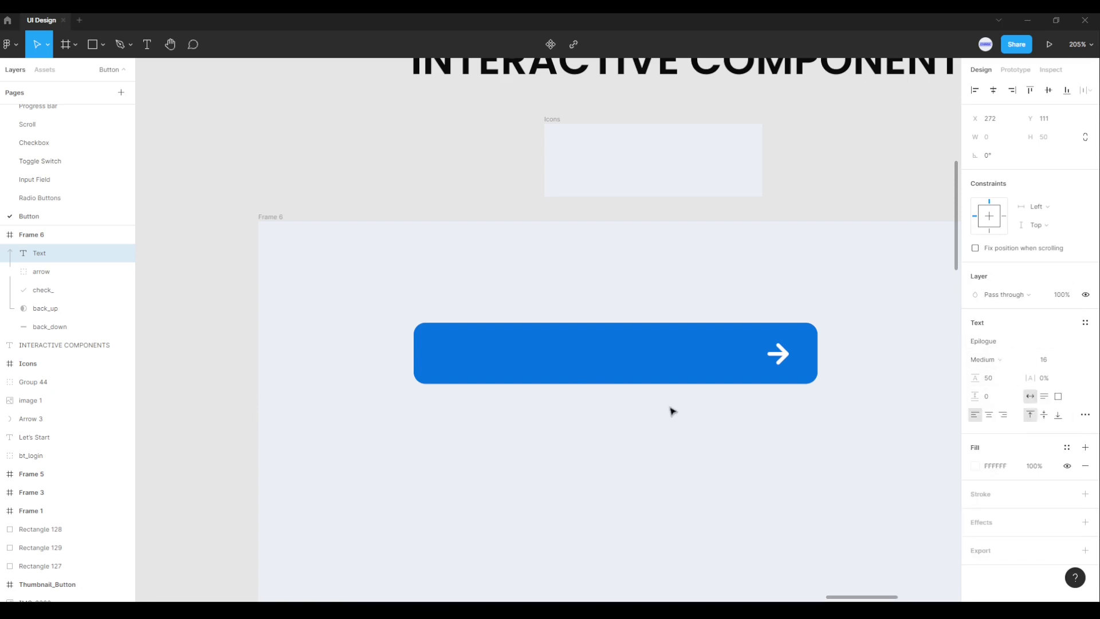
Step: Enter the label "Let`s Start" and move it left of the arrow
text(L)
key(Escape)
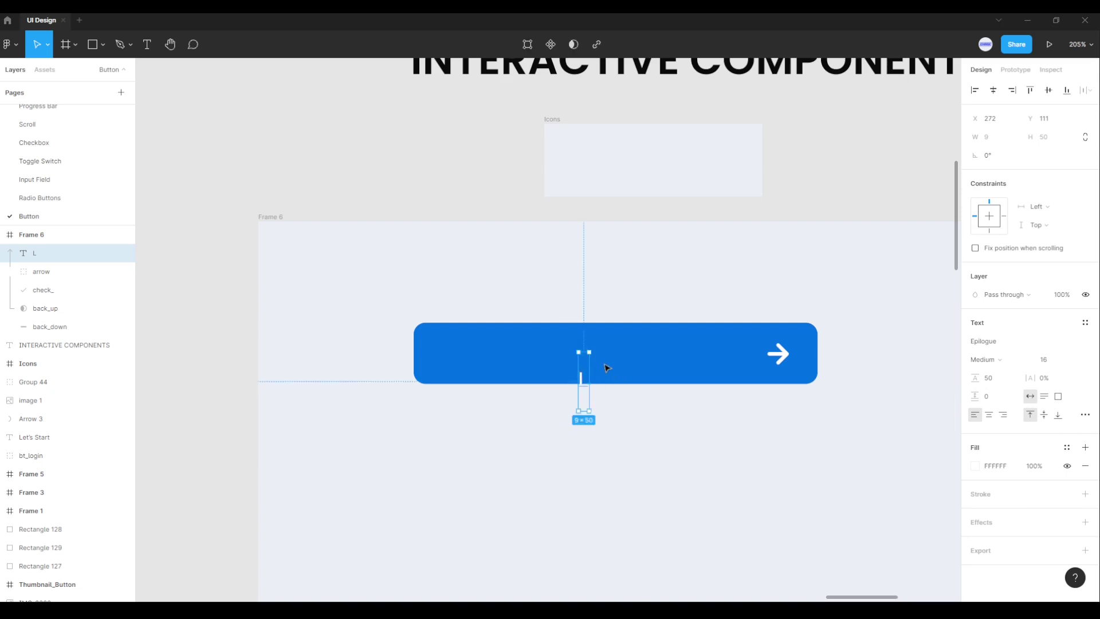
drag(583, 378, 530, 352)
double_click(531, 352)
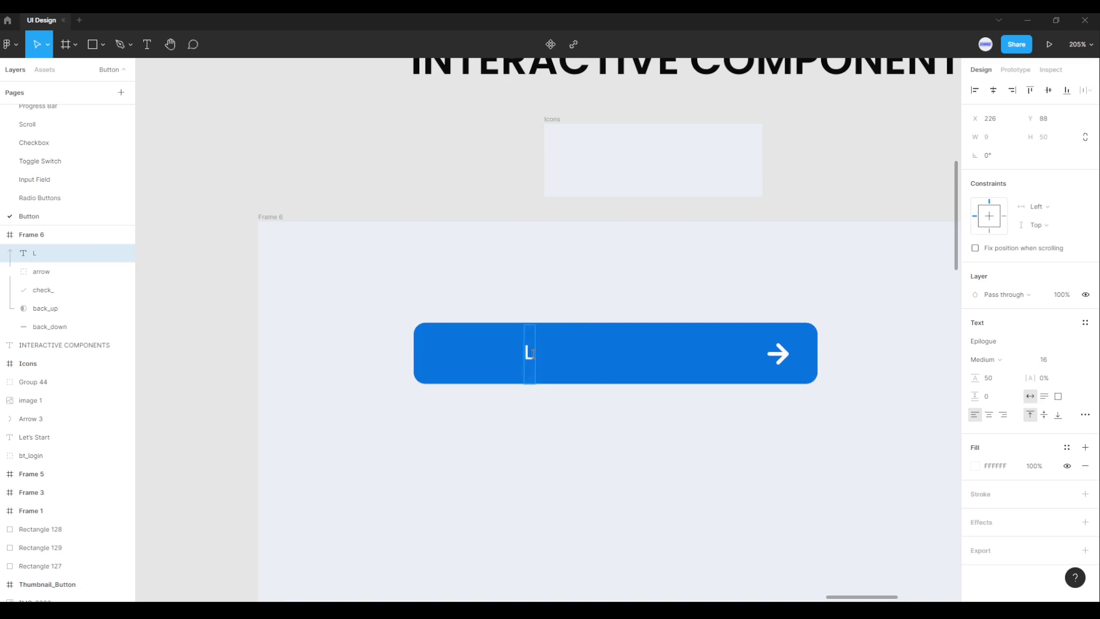
text(et)
text(`s )
text(Start)
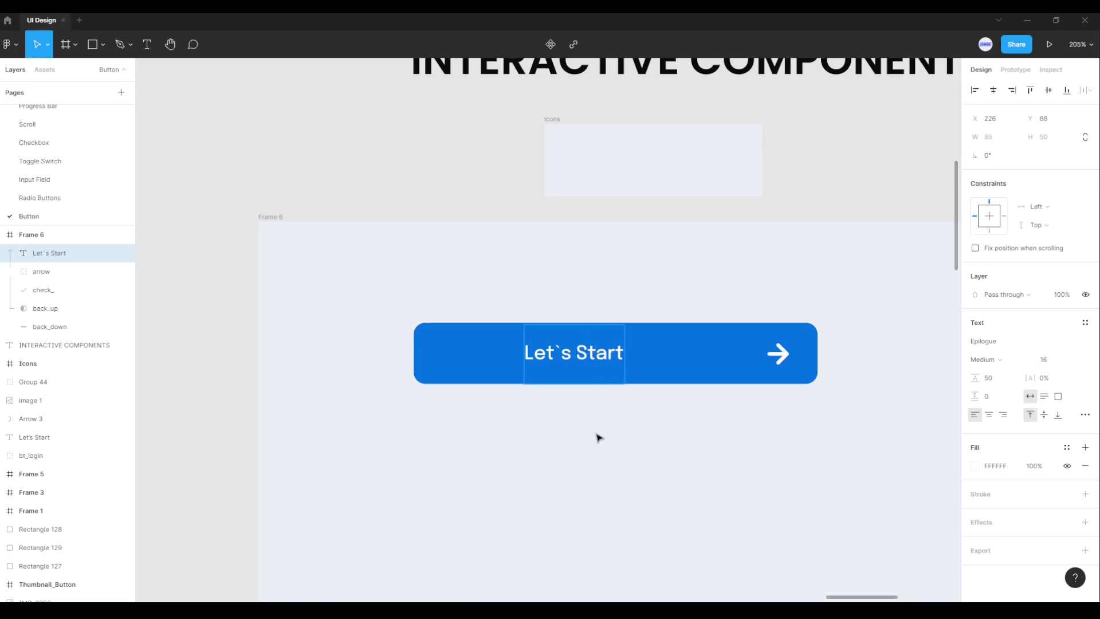
key(Escape)
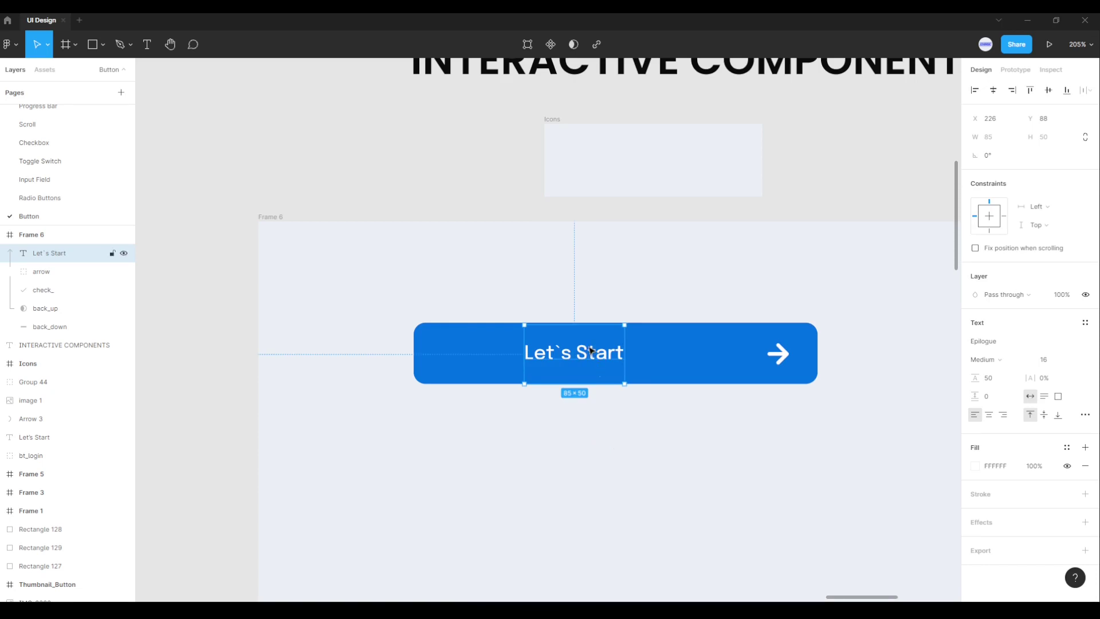
Step: Snap the Let`s Start label to the horizontal and vertical centre of the blue button
drag(593, 352, 637, 355)
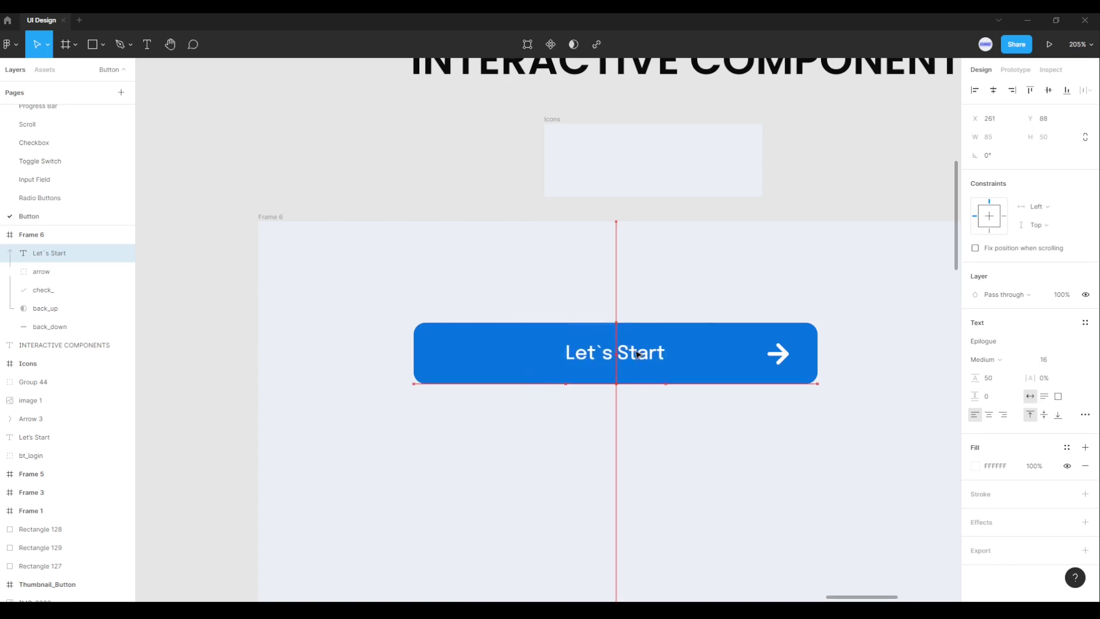
scroll(637, 355, down, 3)
click(638, 408)
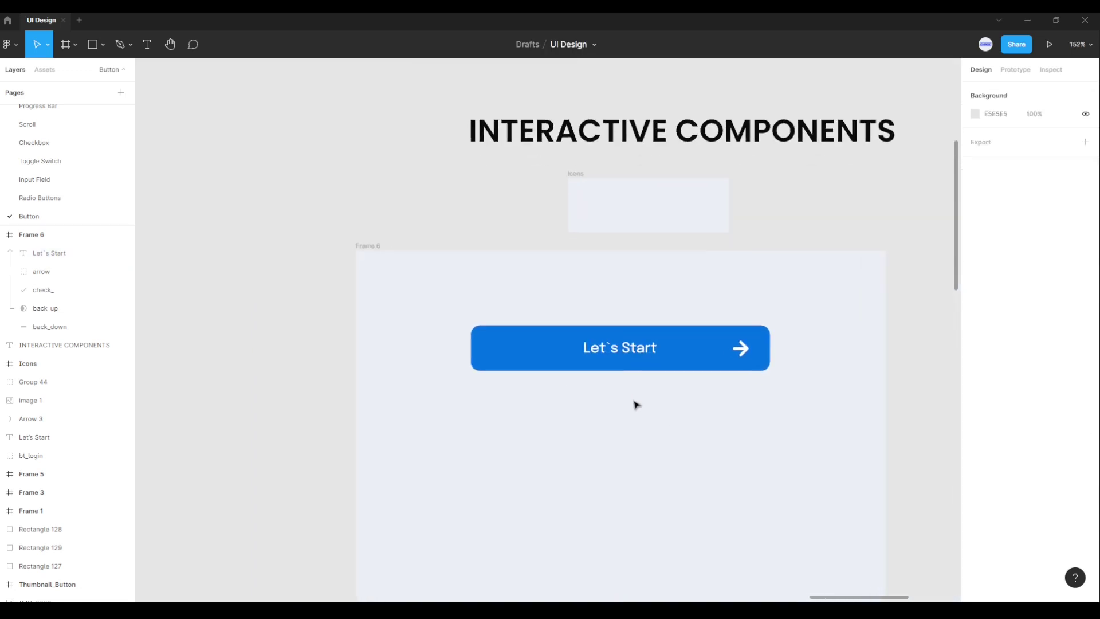
drag(637, 351, 638, 350)
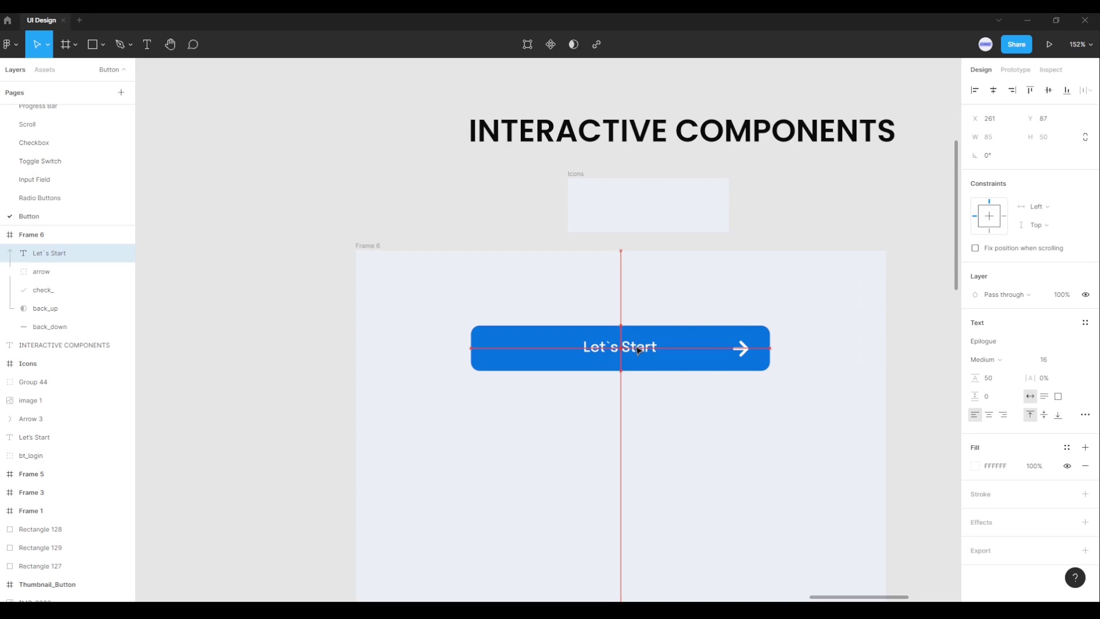
click(636, 412)
click(646, 354)
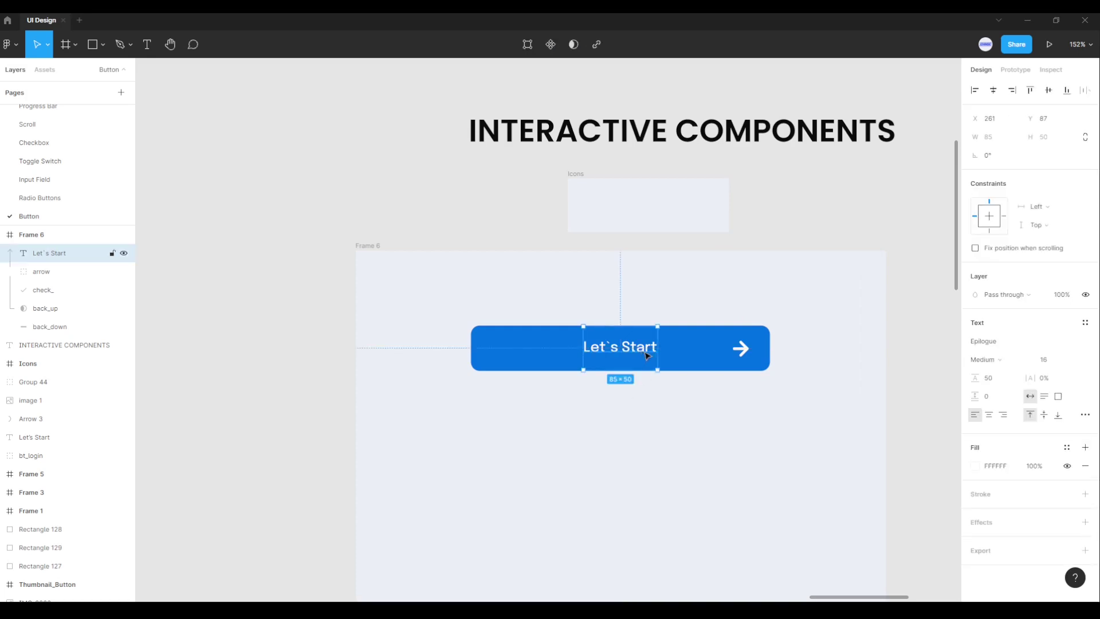
click(692, 461)
scroll(684, 439, down, 2)
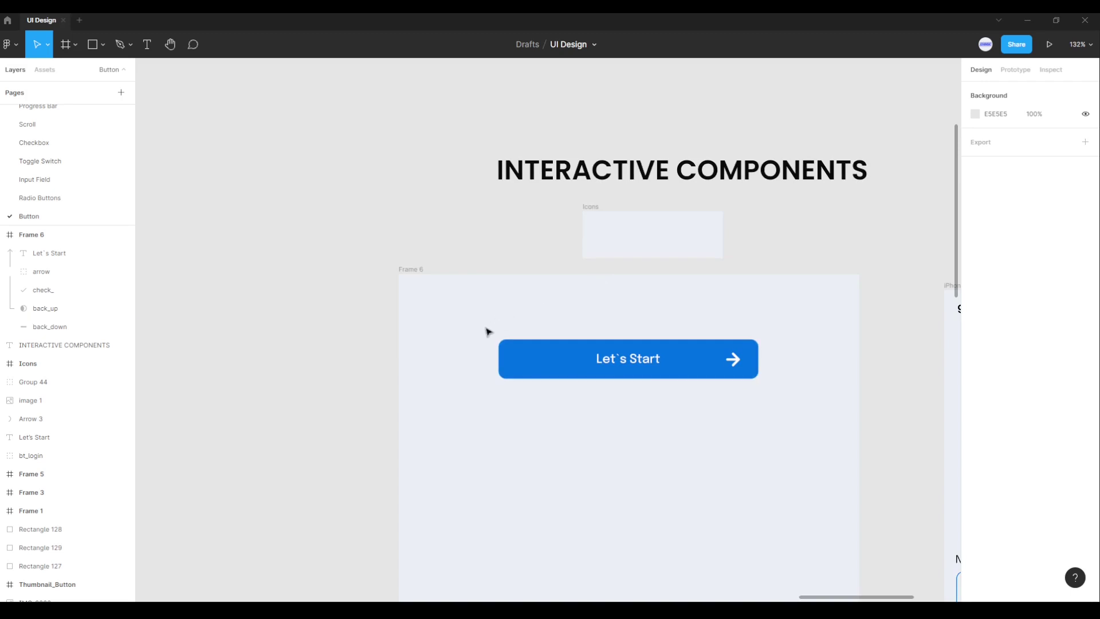
click(579, 365)
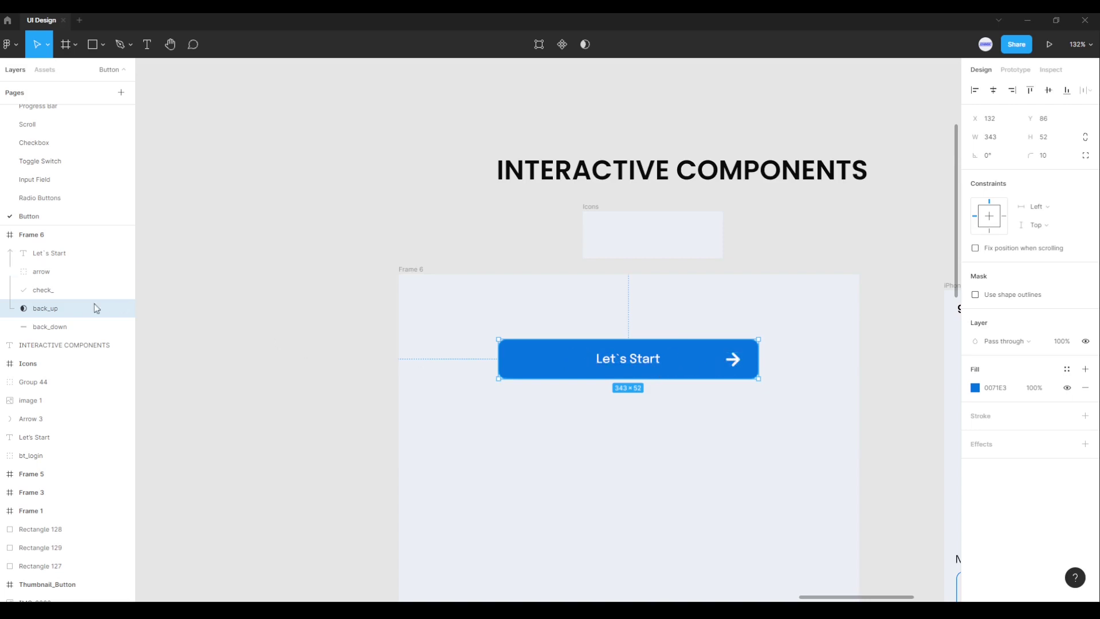
Step: Group the button's background, icons and label into one button group
mouse_move(52, 308)
click(503, 315)
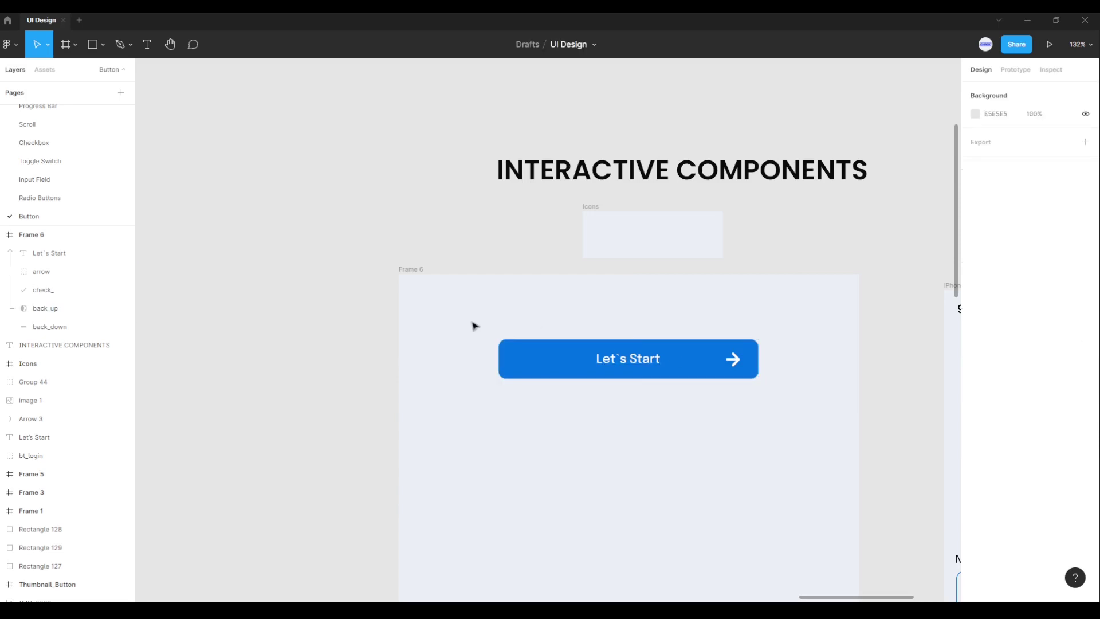
mouse_move(477, 324)
mouse_down()
mouse_move(773, 425)
mouse_move(793, 405)
mouse_up()
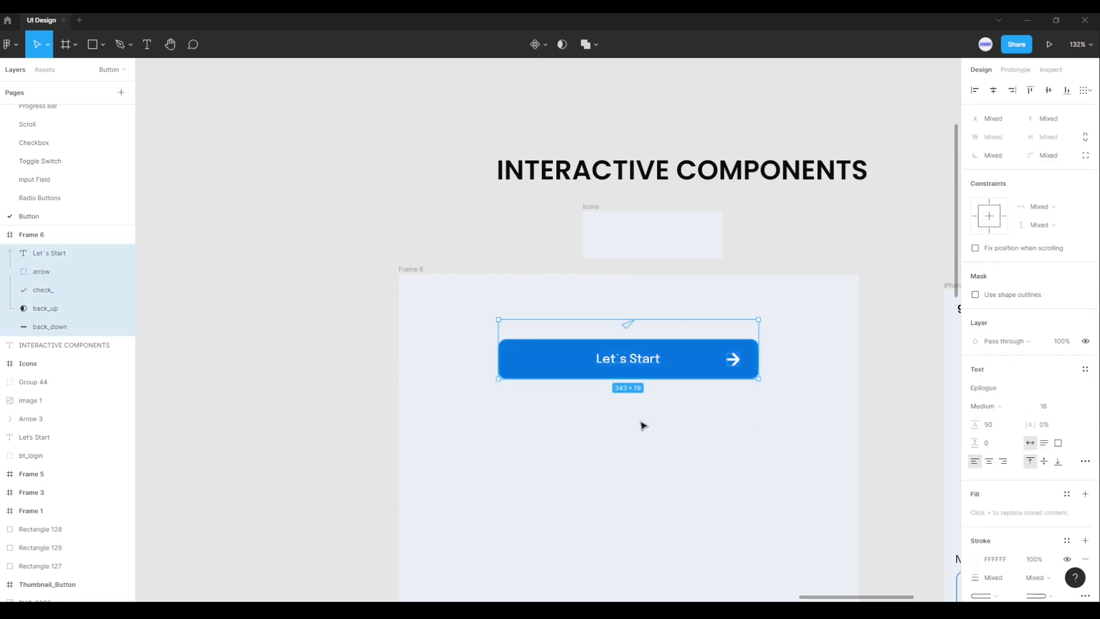
click(441, 316)
drag(653, 397, 799, 424)
right_click(694, 447)
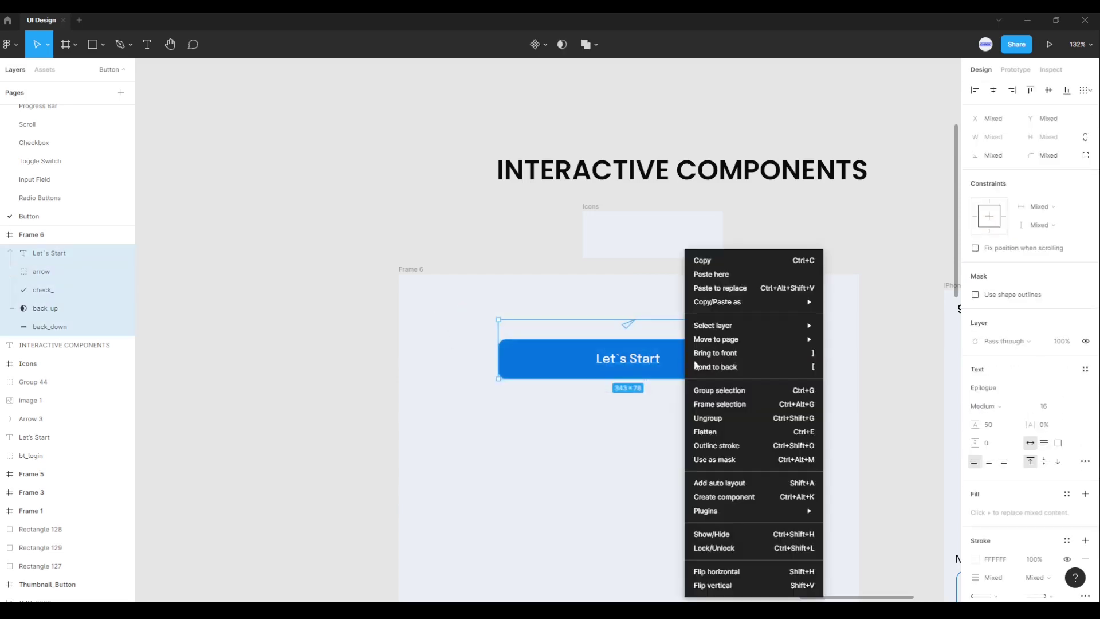
click(731, 390)
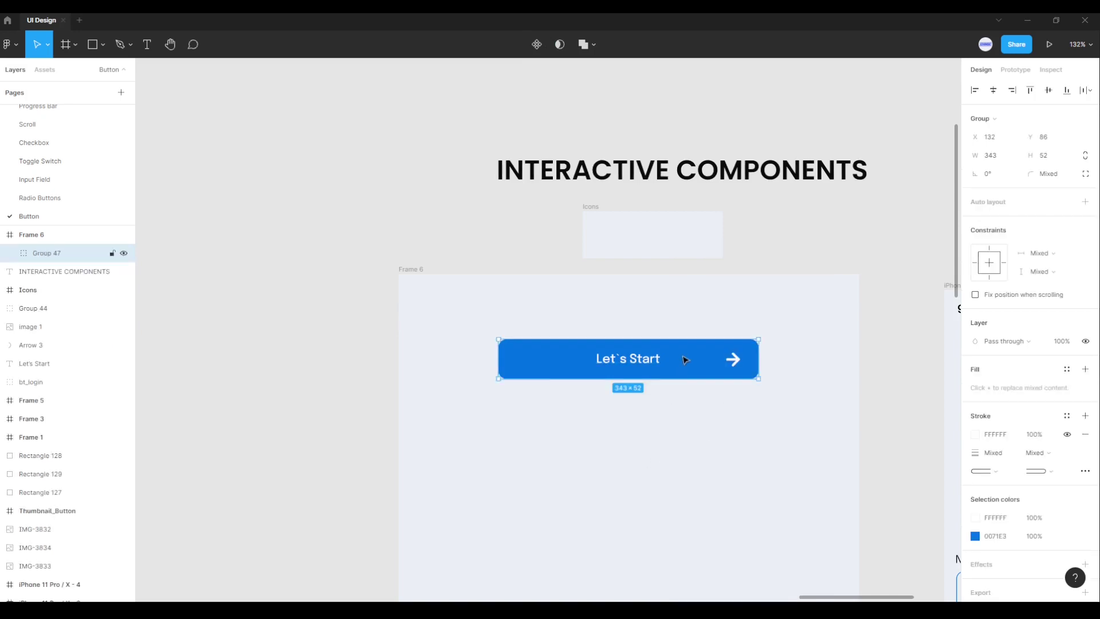
Step: Duplicate the button group and place the copy below the original with a gap
mouse_move(681, 360)
mouse_down()
mouse_move(683, 452)
mouse_move(680, 440)
mouse_up()
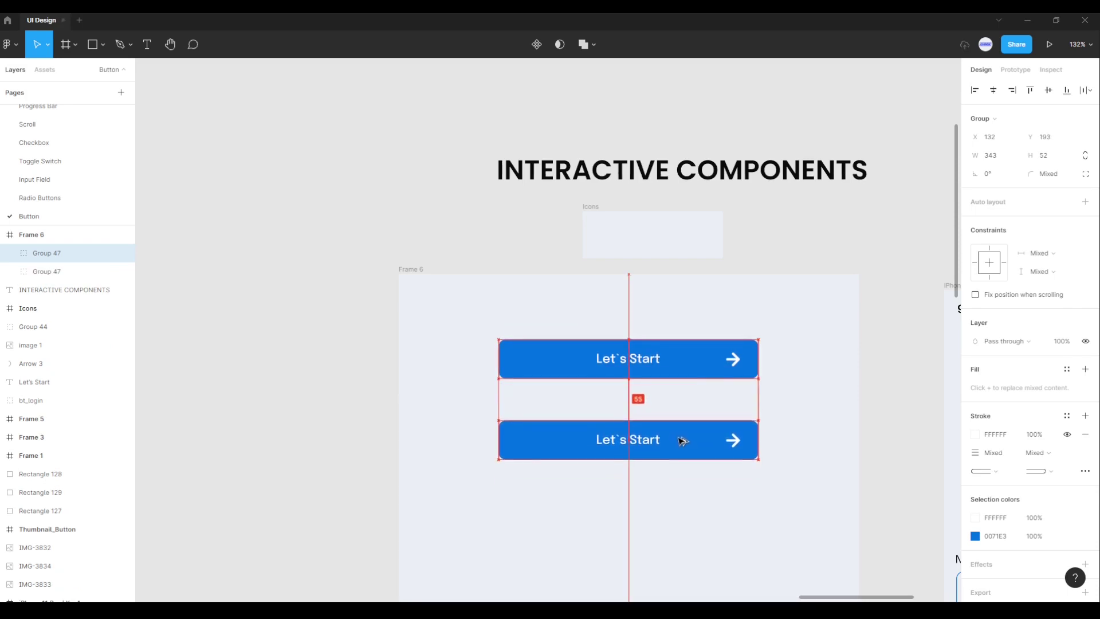
drag(680, 440, 682, 445)
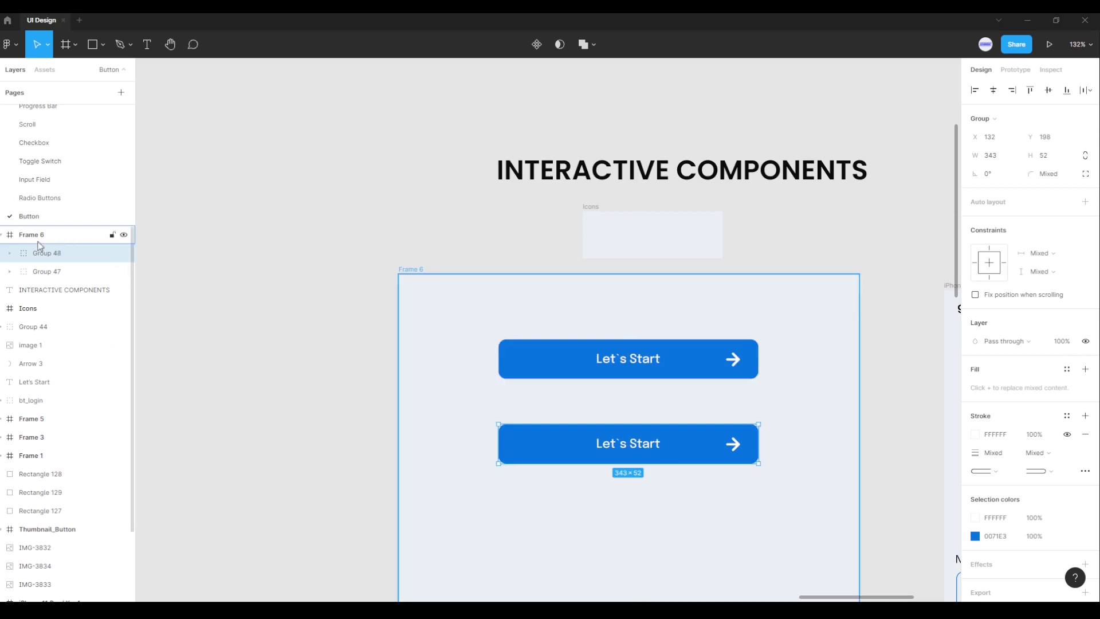
click(10, 253)
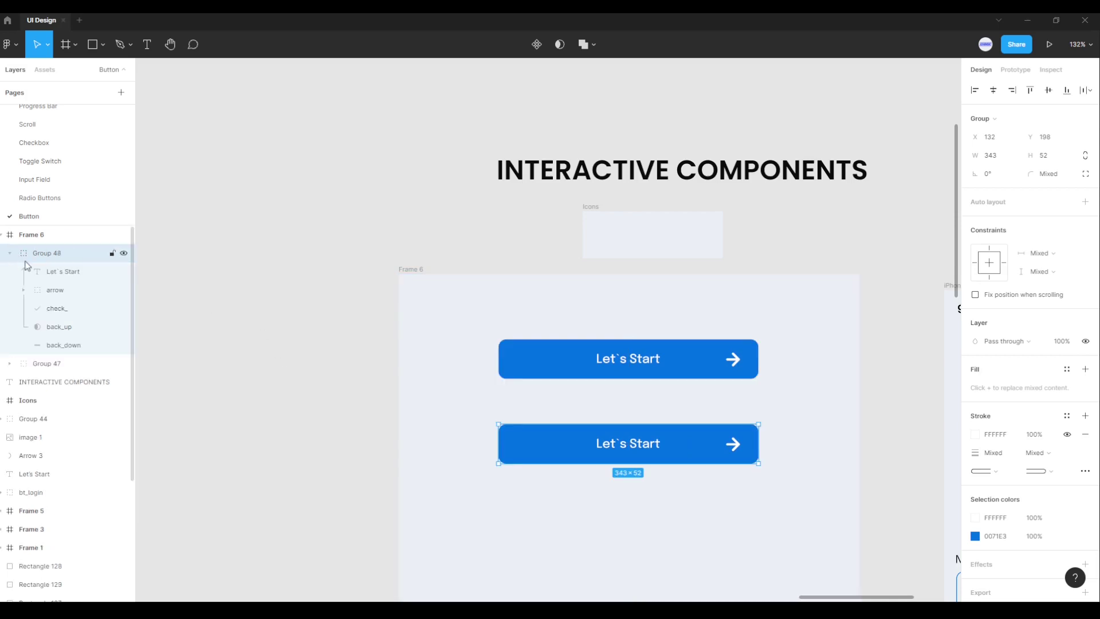
click(59, 310)
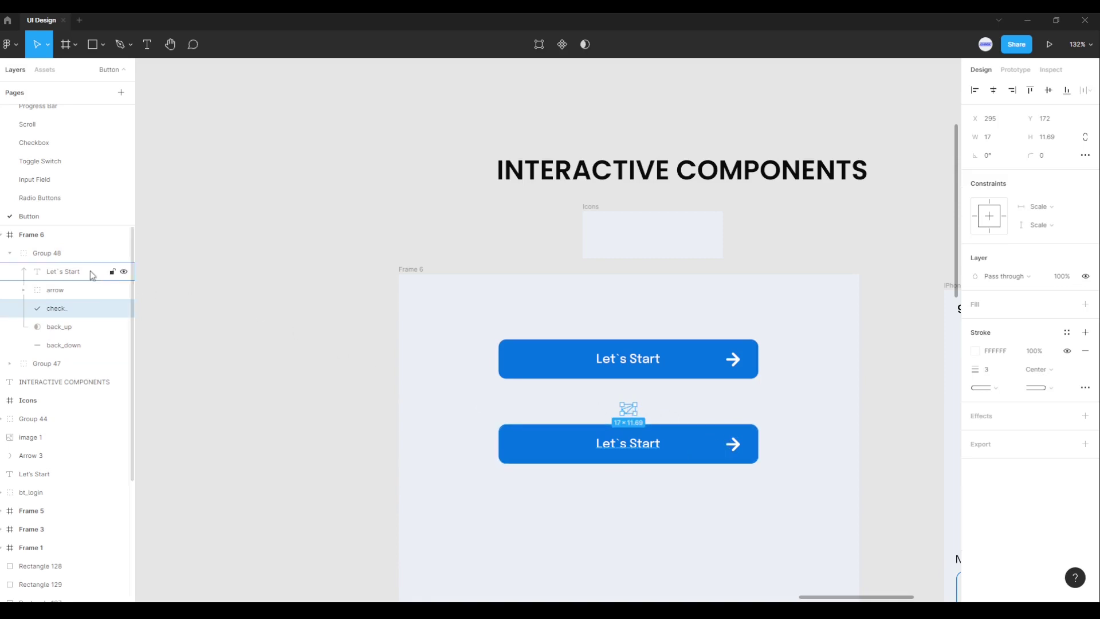
click(9, 253)
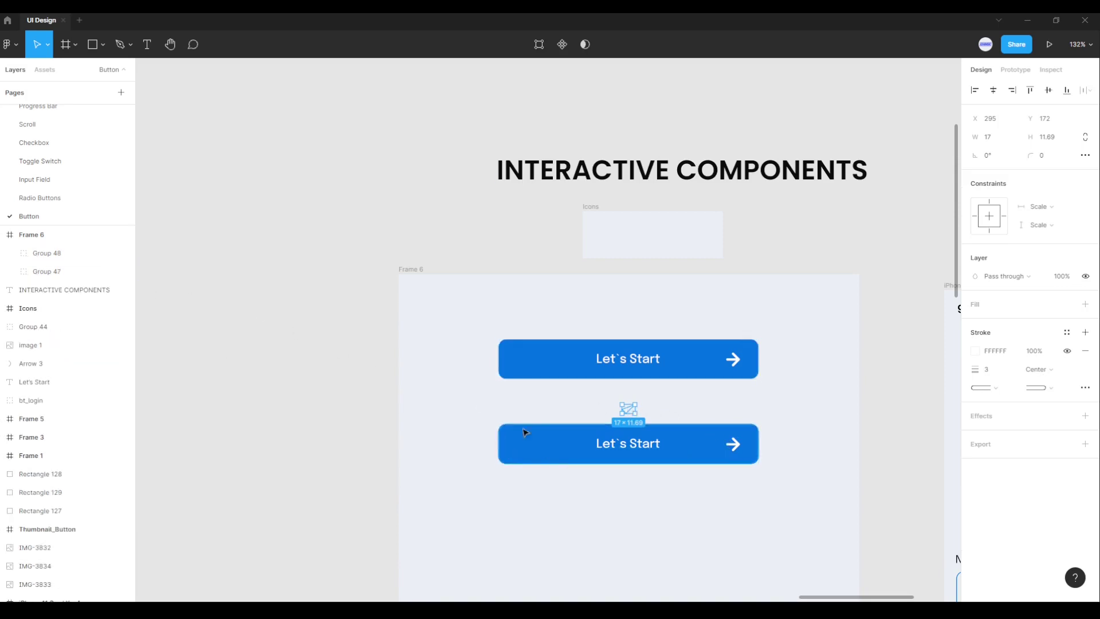
click(63, 253)
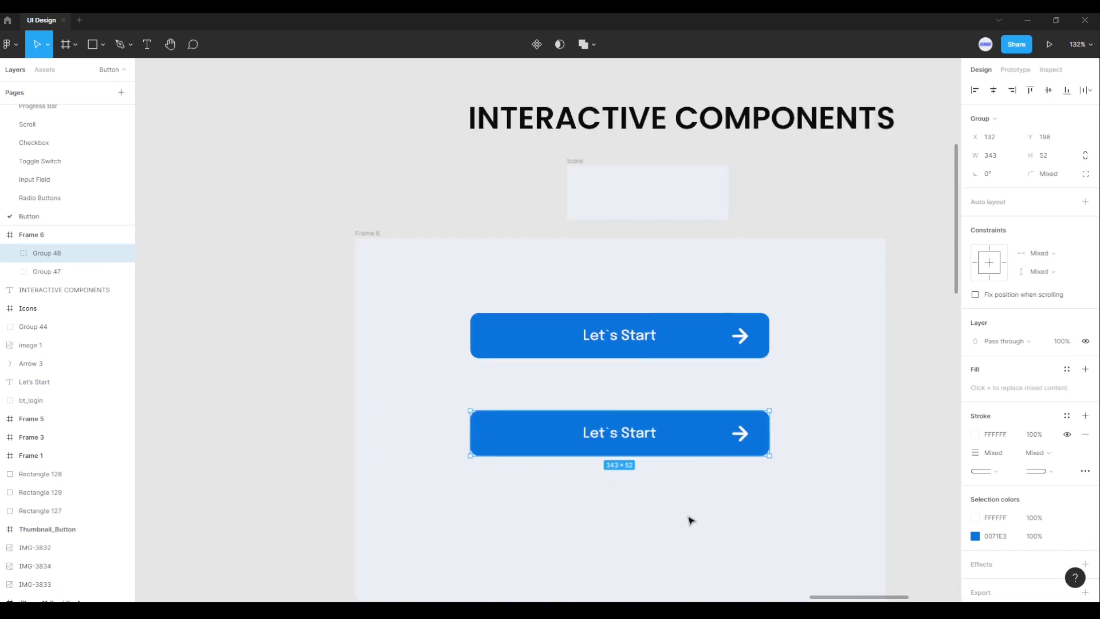
Step: Rotate the lower button's arrow to point left, with its rotation field set to 0°
scroll(690, 518, up, 3)
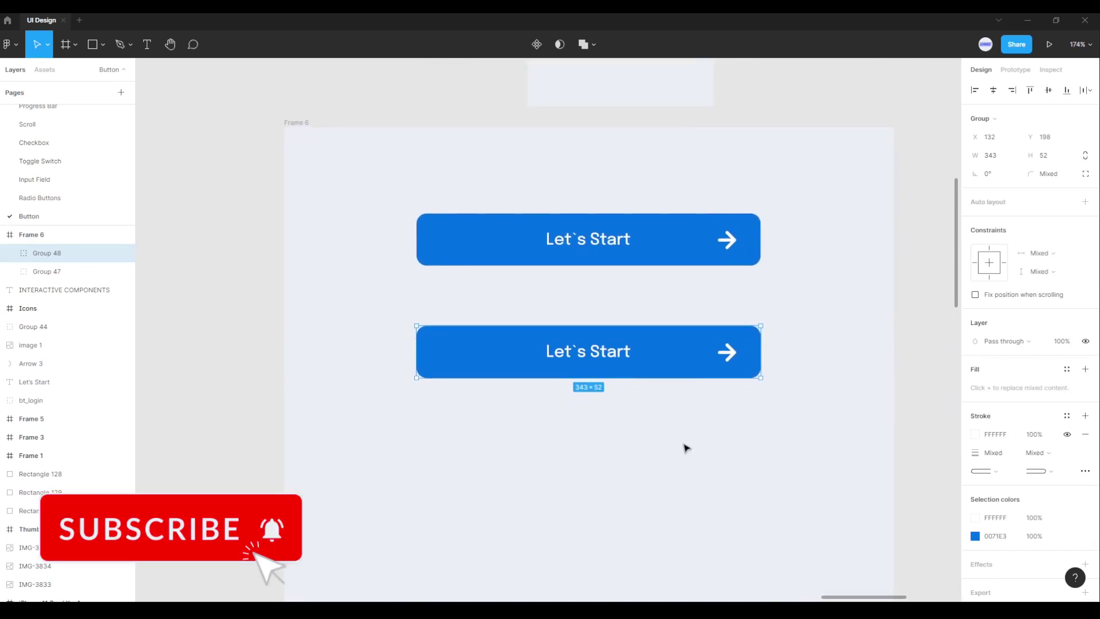
double_click(733, 355)
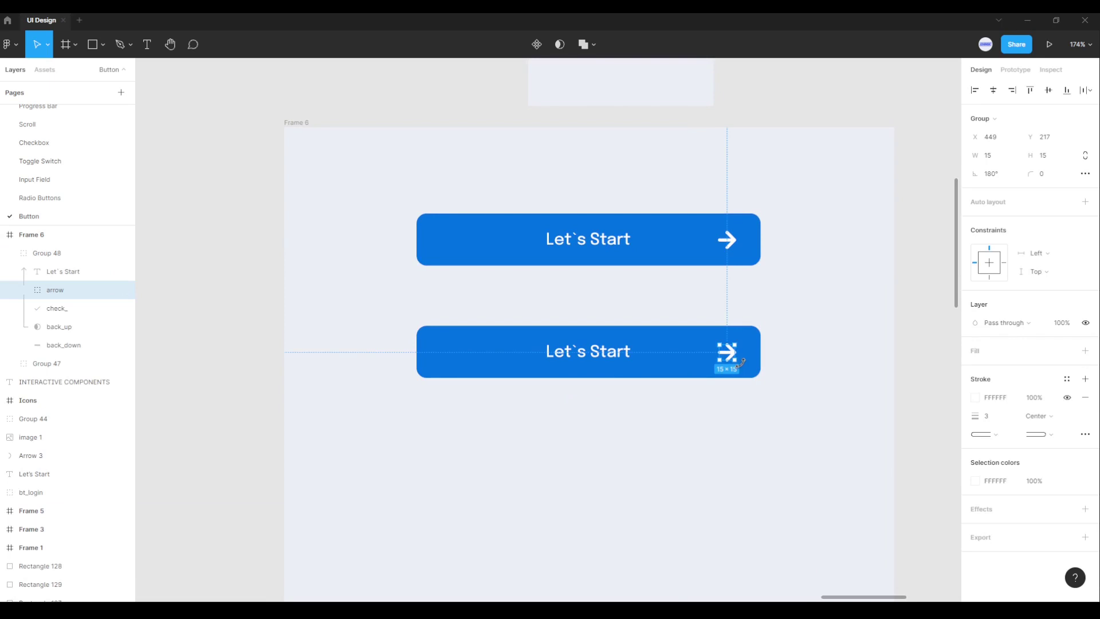
drag(741, 362, 704, 353)
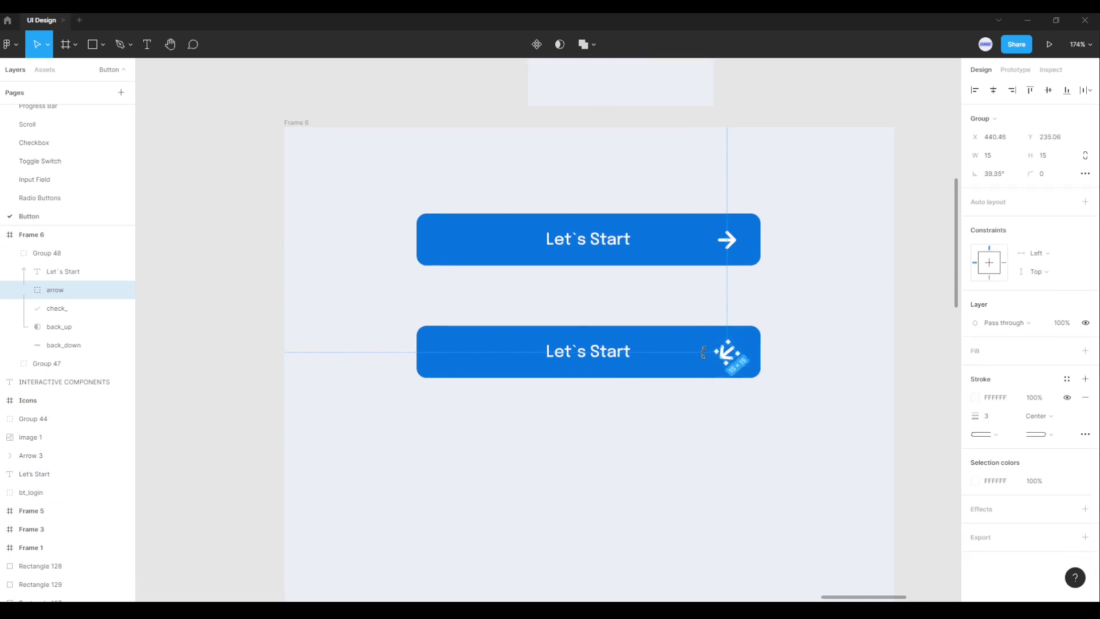
drag(703, 352, 698, 331)
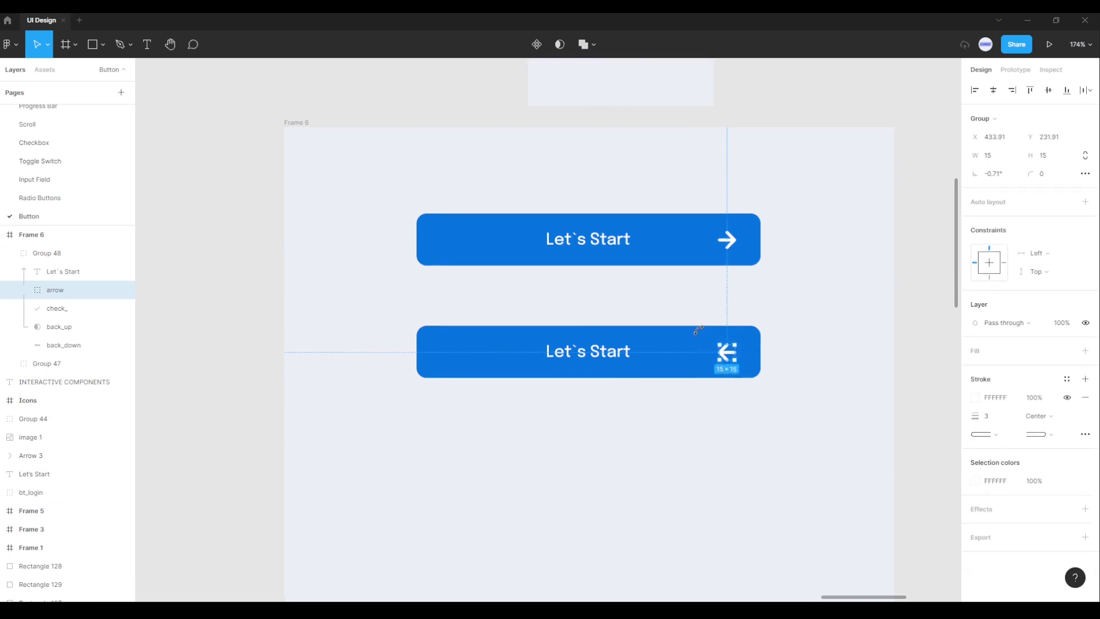
click(1000, 176)
drag(988, 177, 1011, 184)
text(0)
key(Return)
click(660, 431)
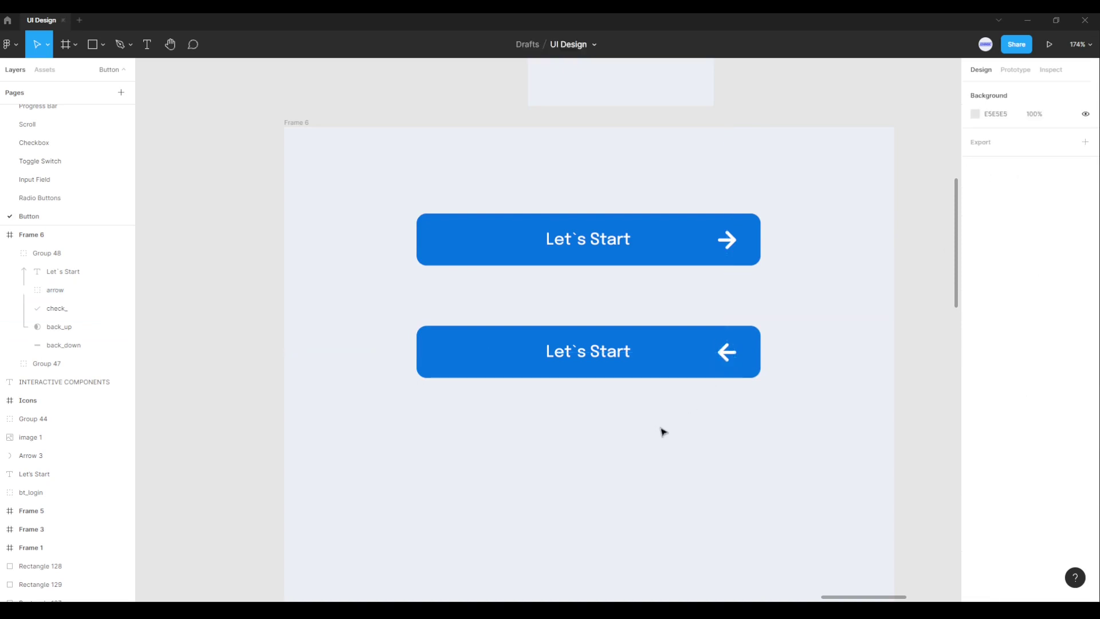
scroll(660, 431, down, 1)
click(487, 334)
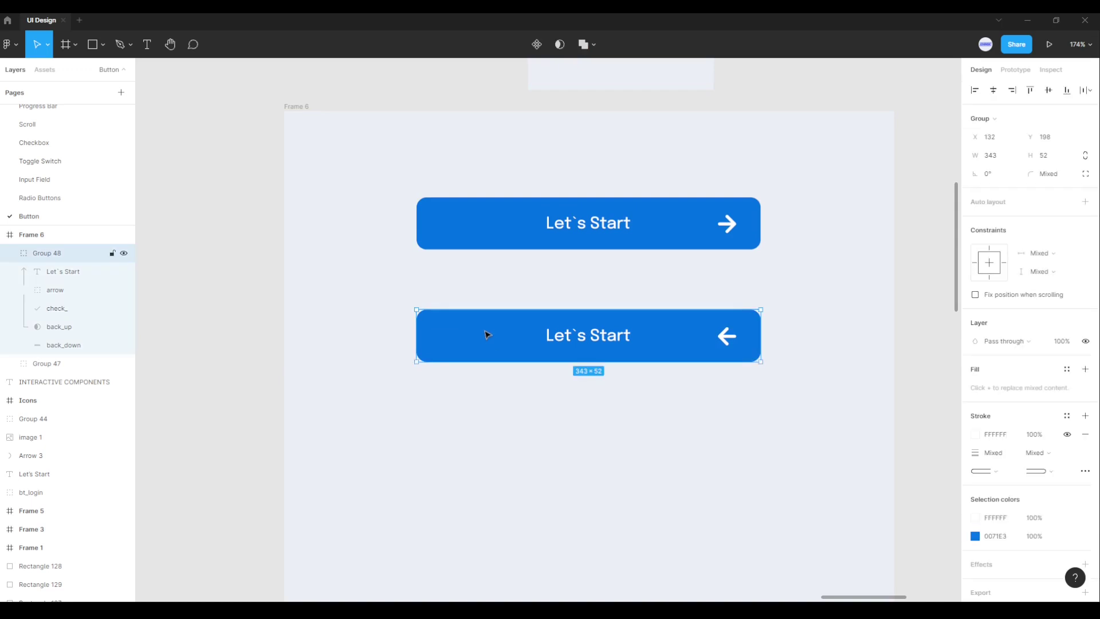
Step: Copy the left-arrow button and paste the duplicate below the second button
click(14, 254)
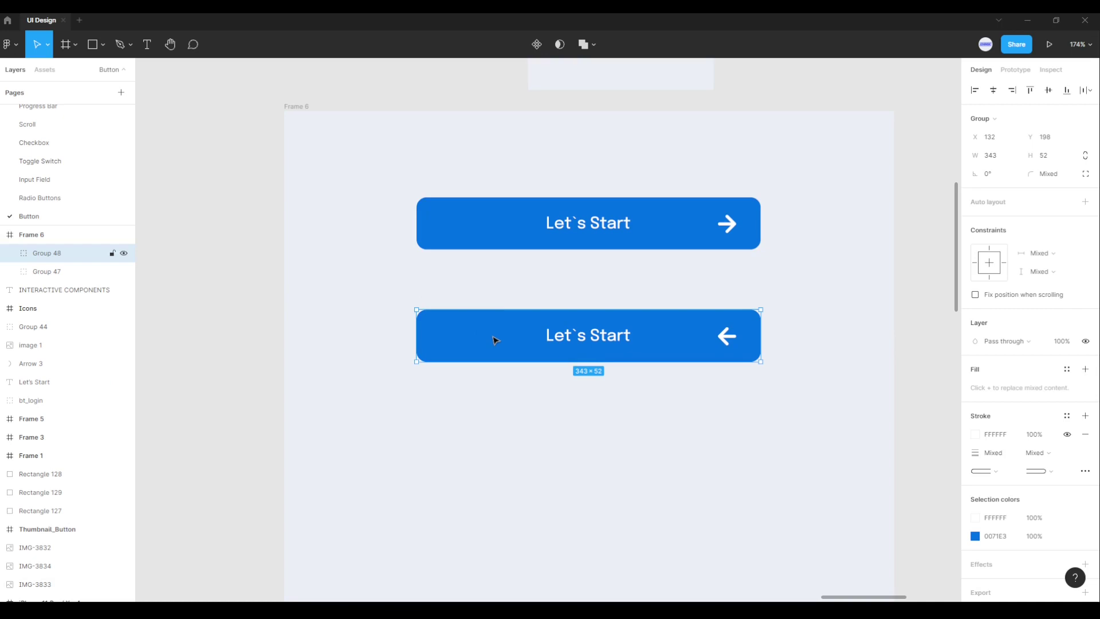
right_click(493, 339)
click(523, 261)
click(585, 458)
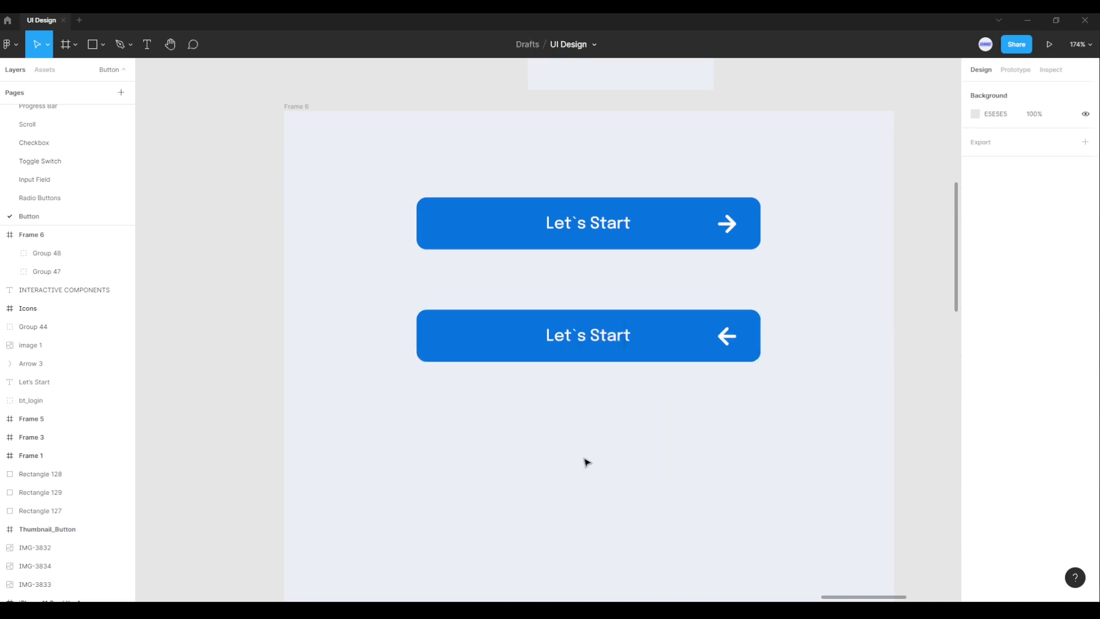
right_click(579, 458)
click(629, 283)
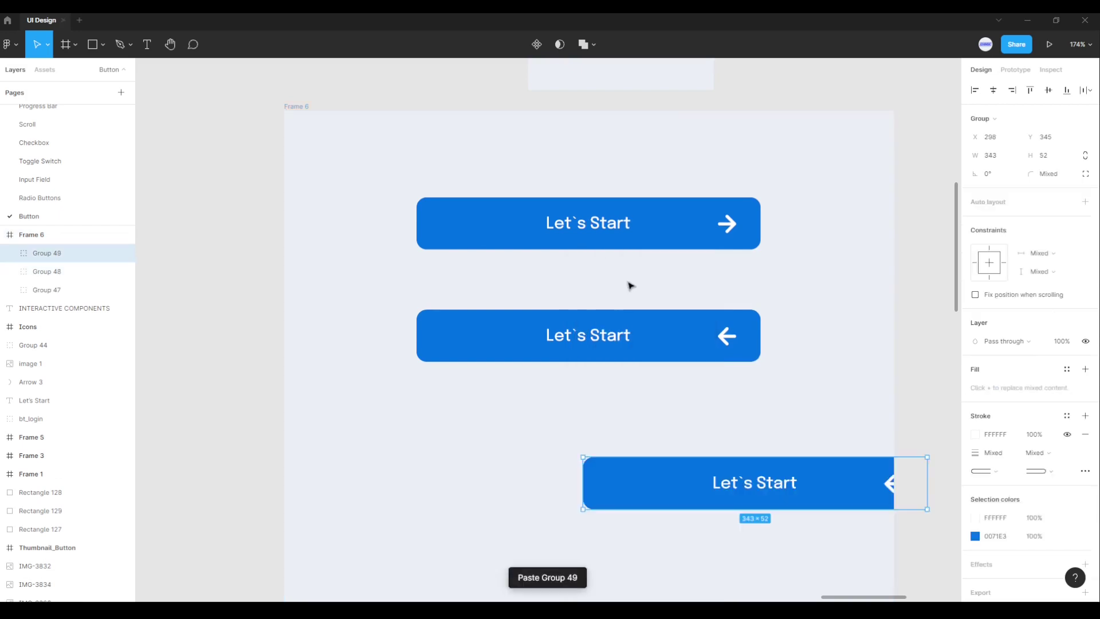
mouse_move(678, 496)
mouse_down()
mouse_move(560, 464)
mouse_move(522, 434)
mouse_move(511, 461)
mouse_up()
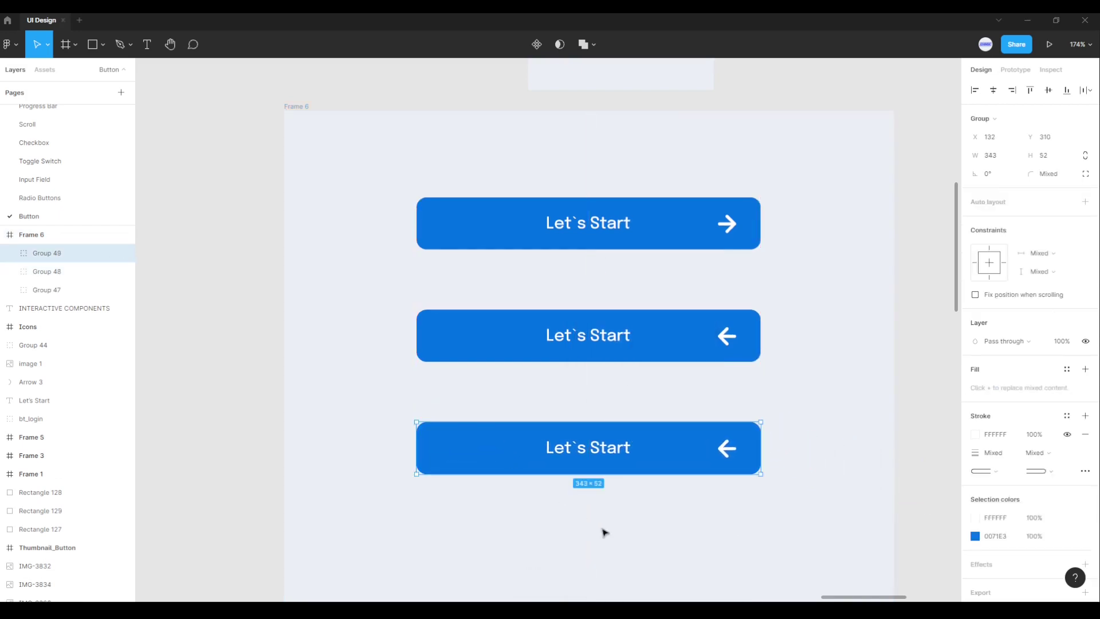
Step: Delete the Let`s Start text layer from the third button
scroll(632, 518, down, 5)
click(643, 418)
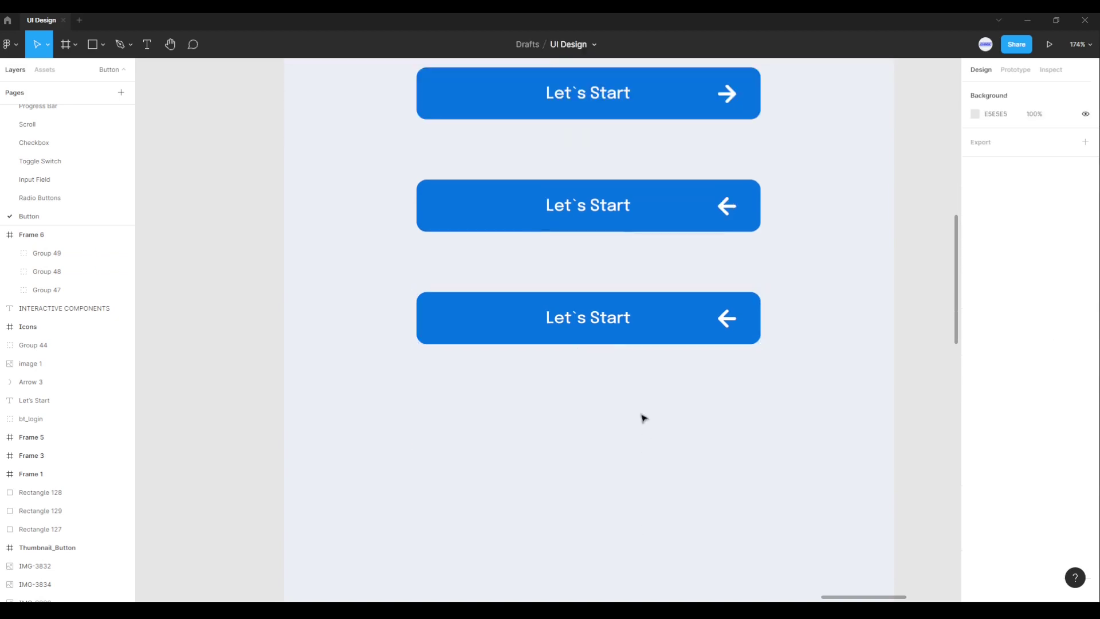
double_click(611, 322)
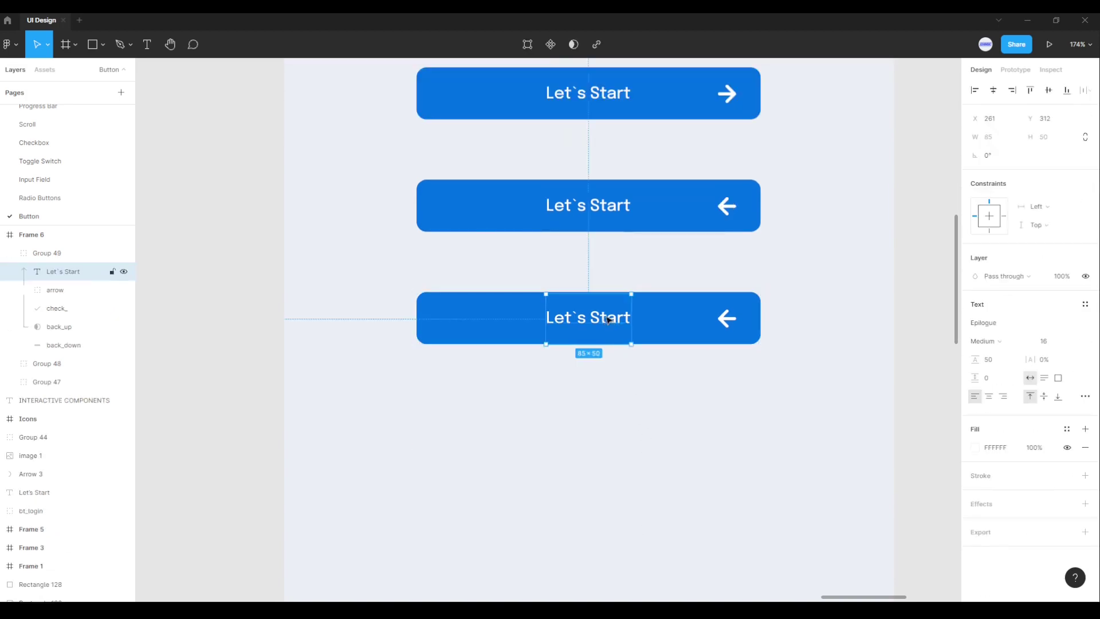
key(Return)
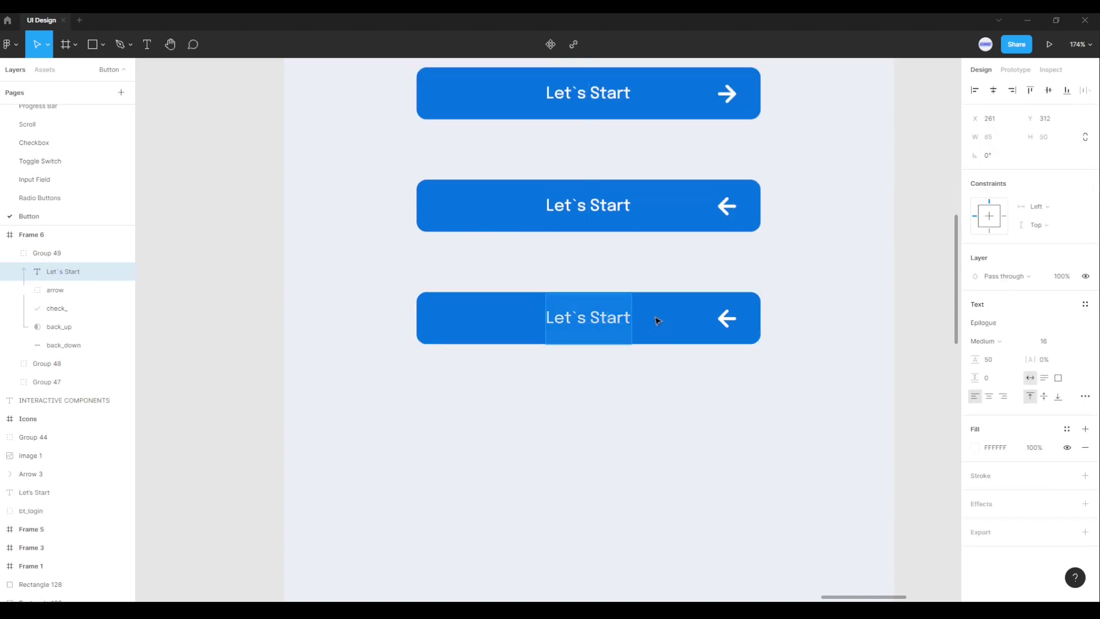
key(Escape)
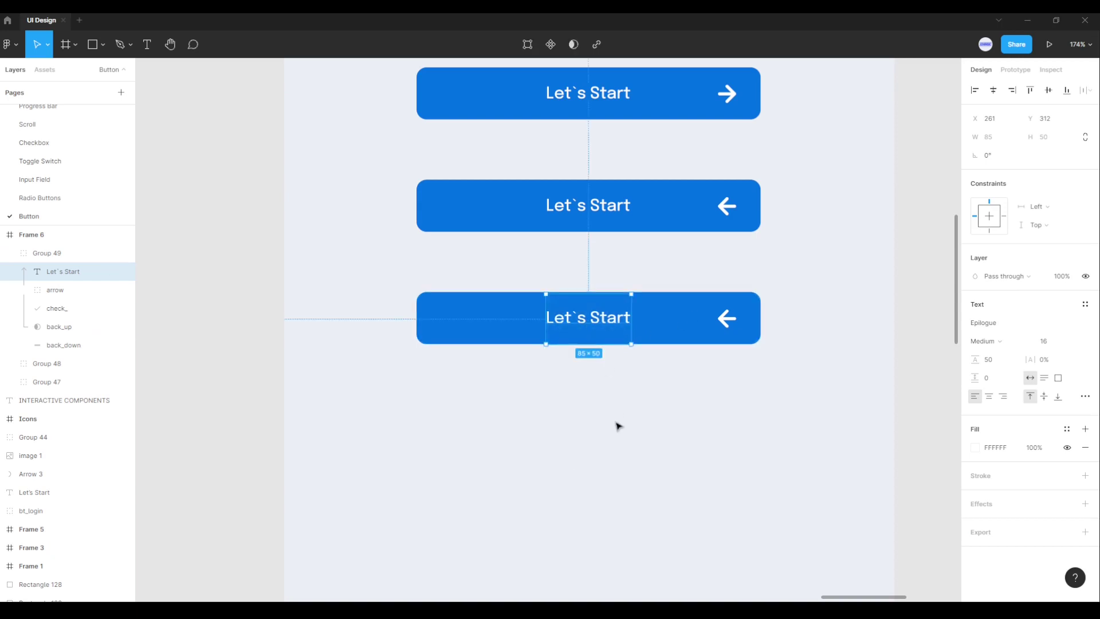
key(Delete)
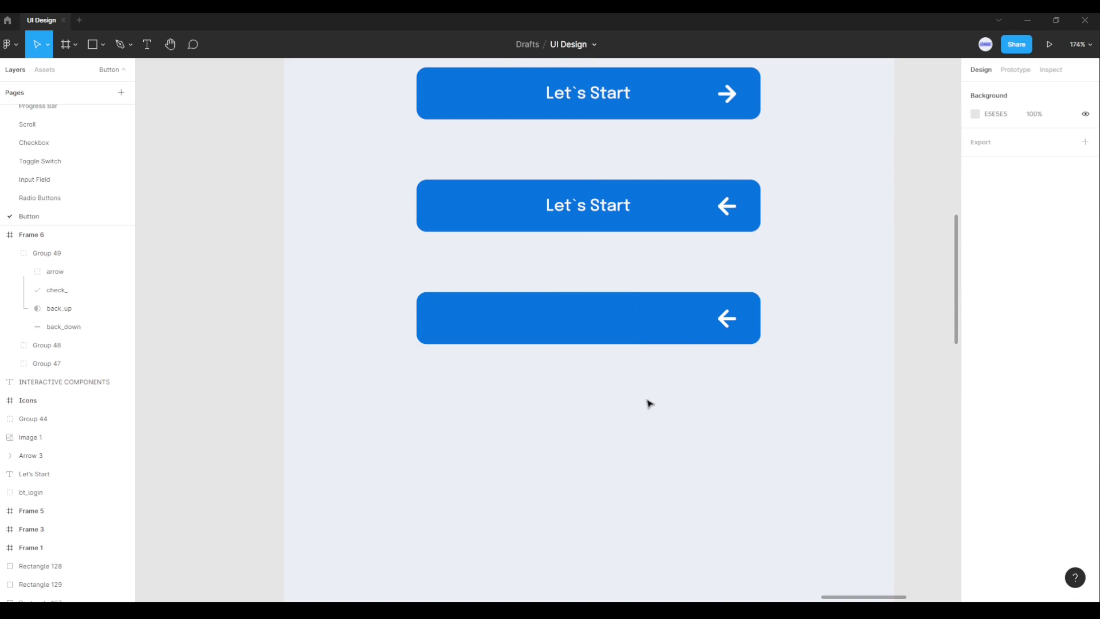
Step: Centre the third button's arrow and set its rotation to 90° so it points down
double_click(727, 321)
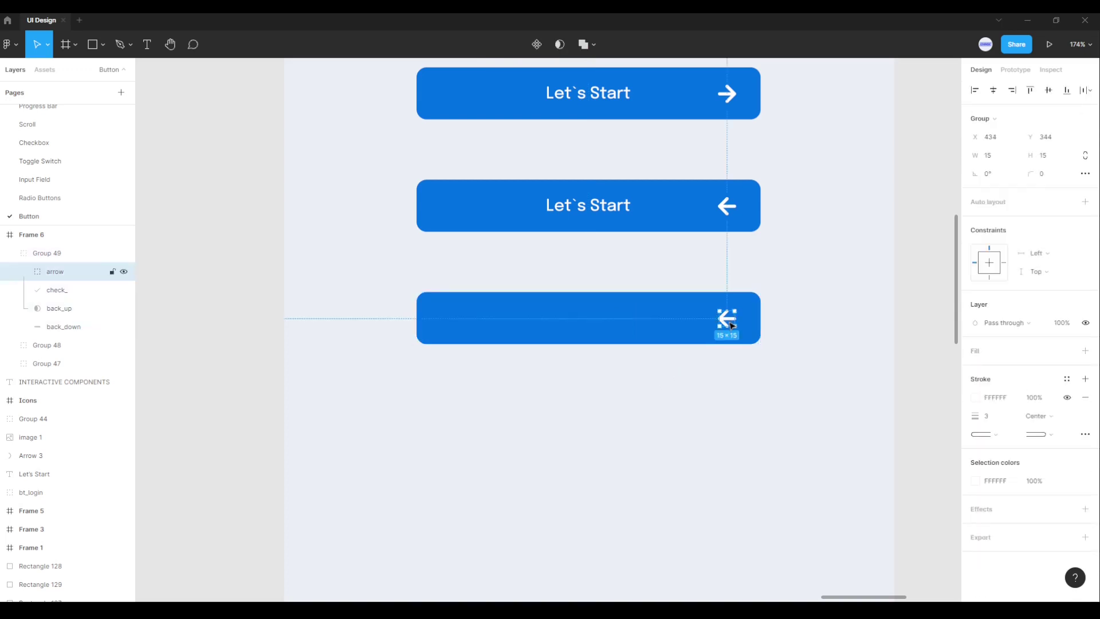
drag(732, 326, 593, 319)
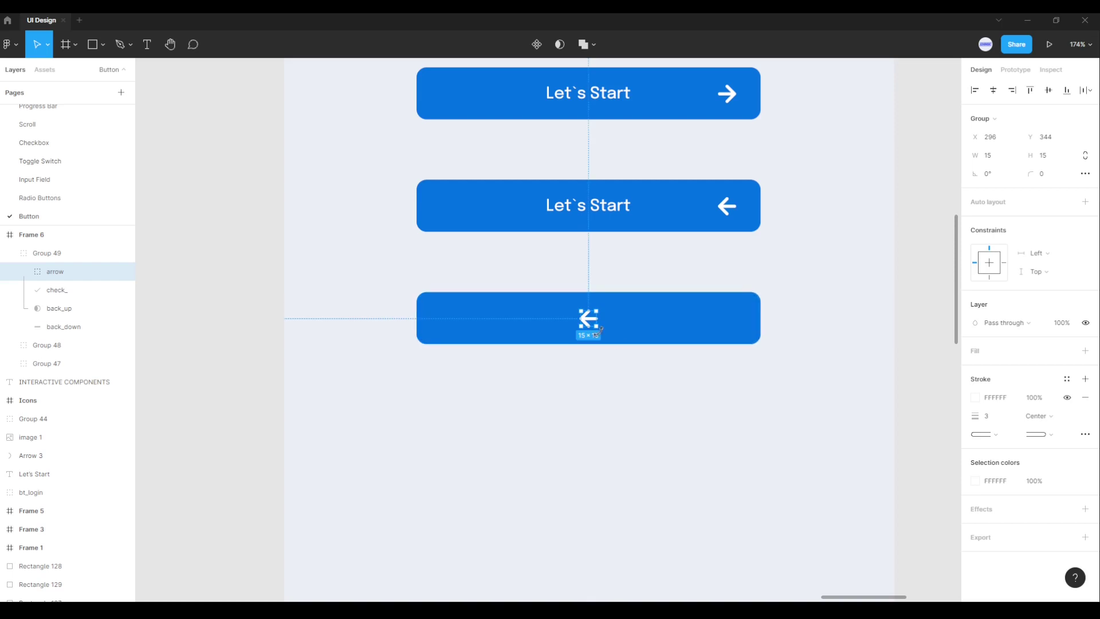
drag(600, 330, 603, 307)
click(994, 174)
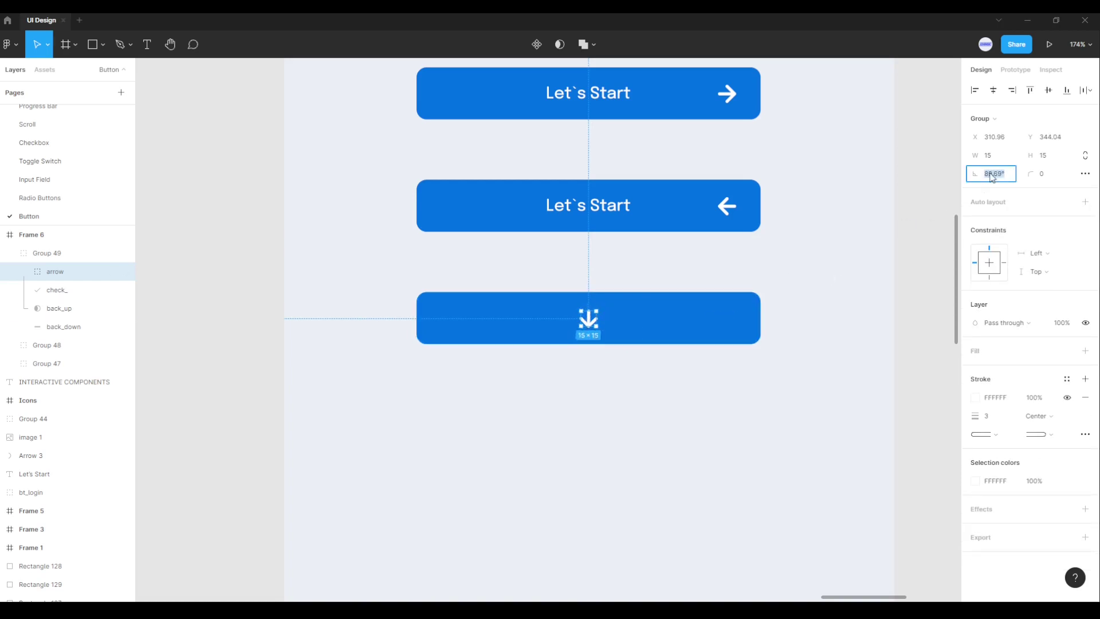
drag(993, 179, 1010, 179)
text(90)
key(Return)
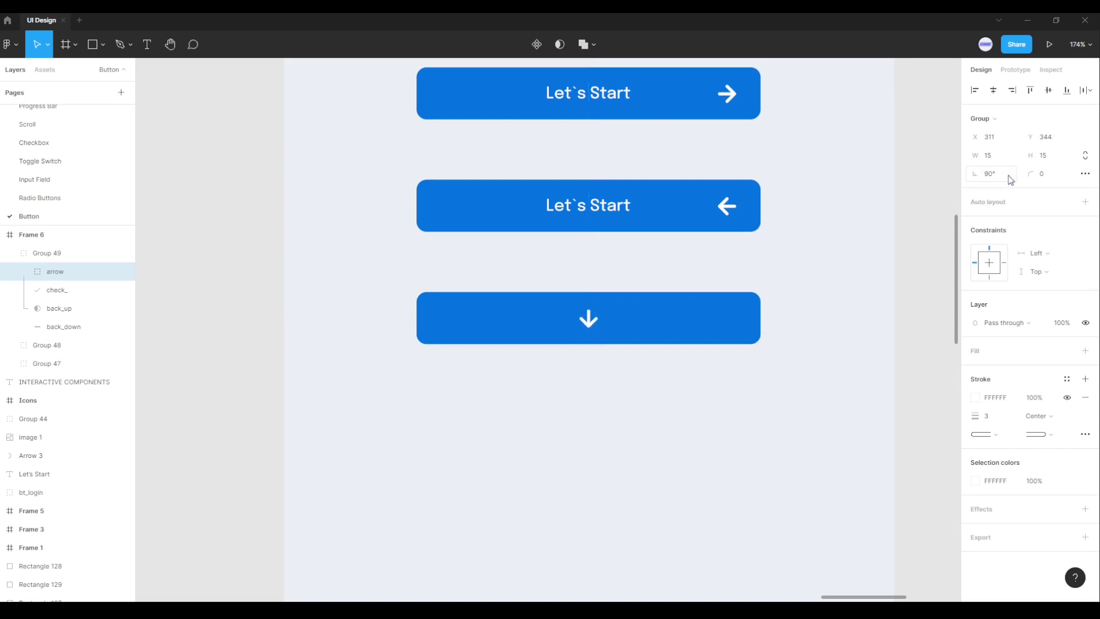
Step: Paste a copy of the down-arrow button beneath the third button
click(596, 379)
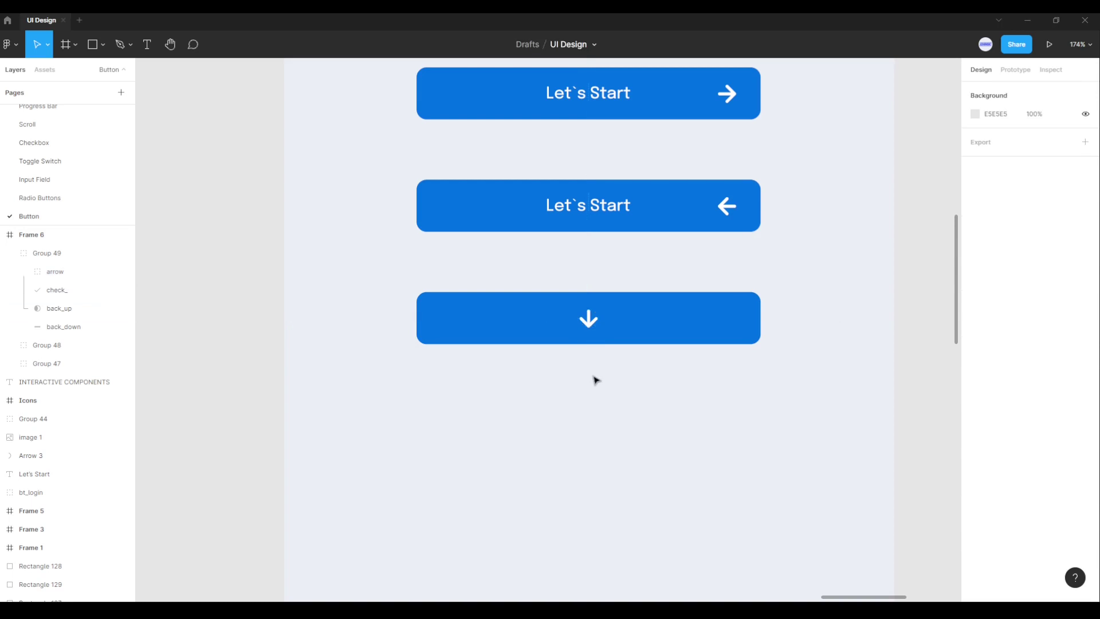
scroll(596, 380, down, 1)
scroll(595, 378, down, 2)
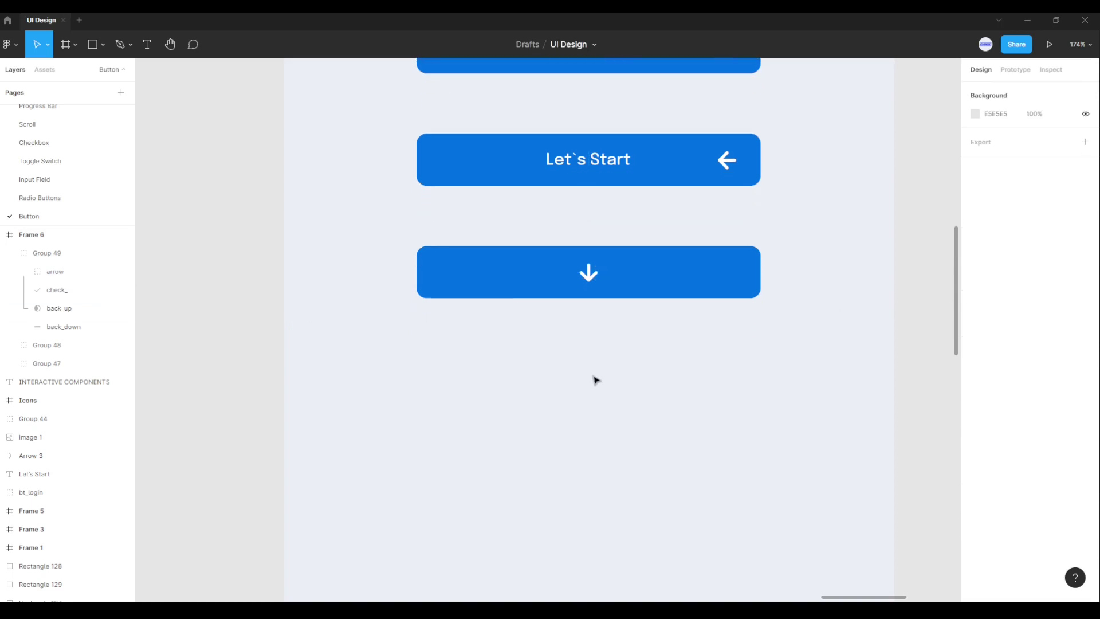
click(642, 255)
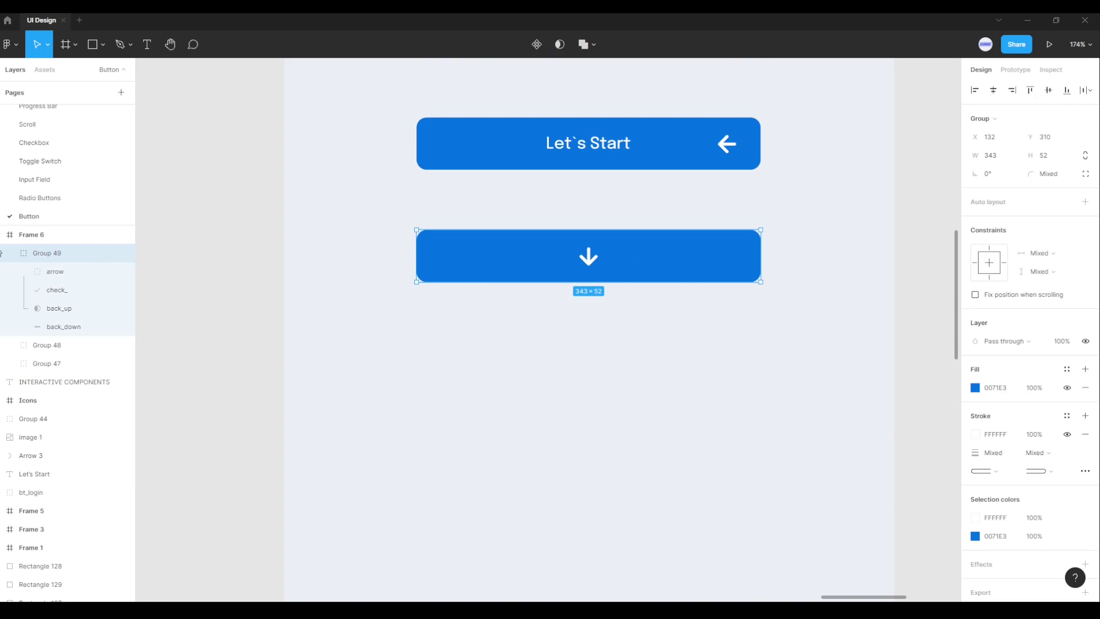
click(9, 253)
right_click(537, 259)
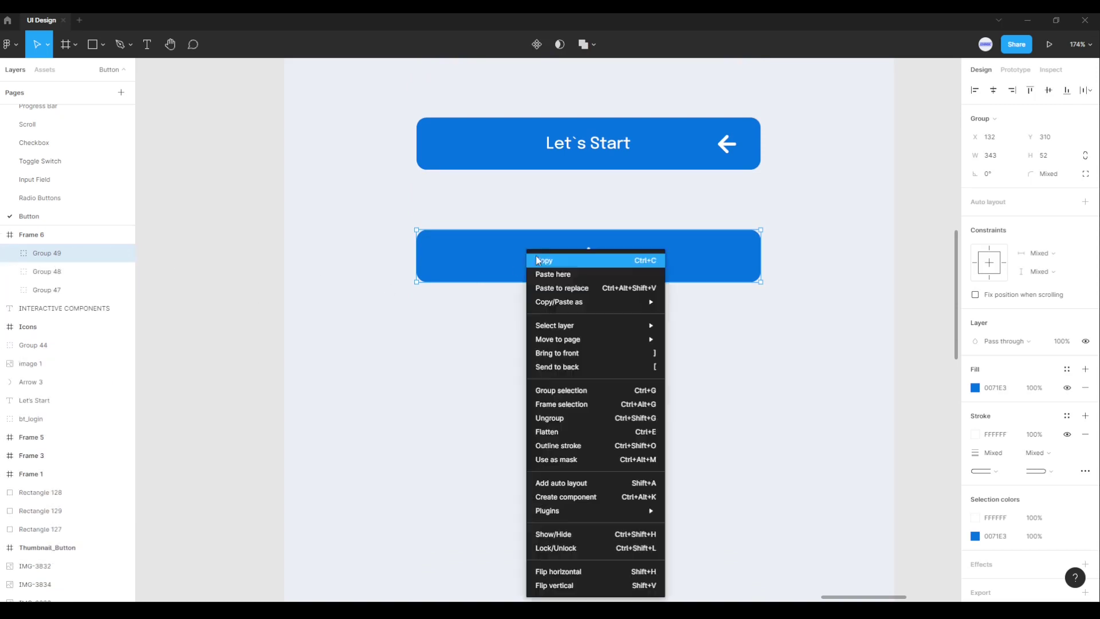
click(560, 260)
right_click(526, 353)
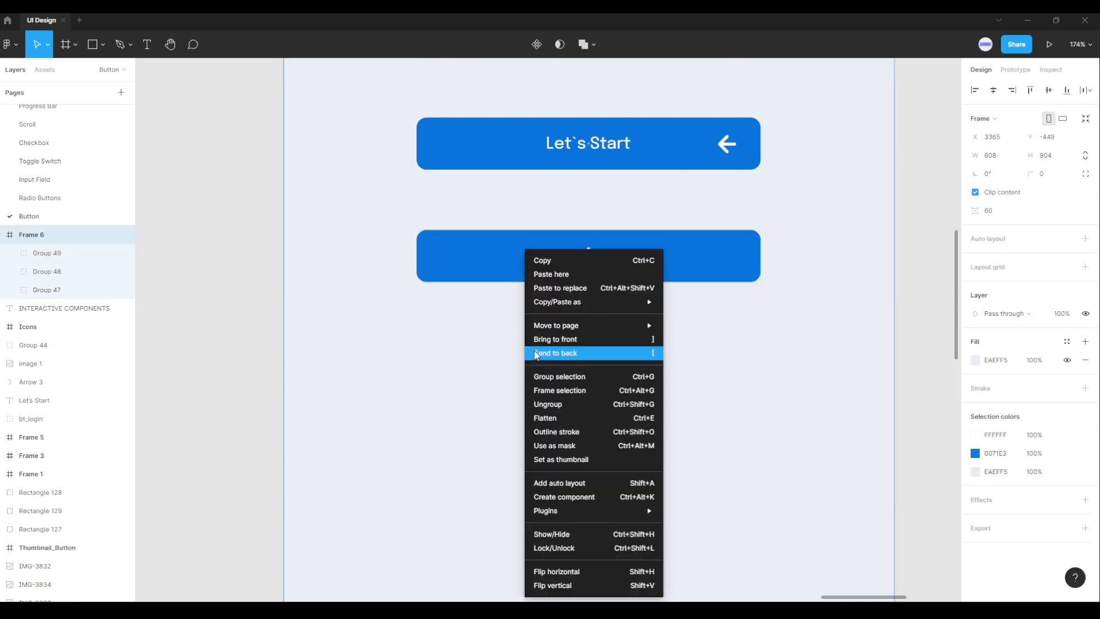
click(563, 275)
drag(656, 364, 549, 364)
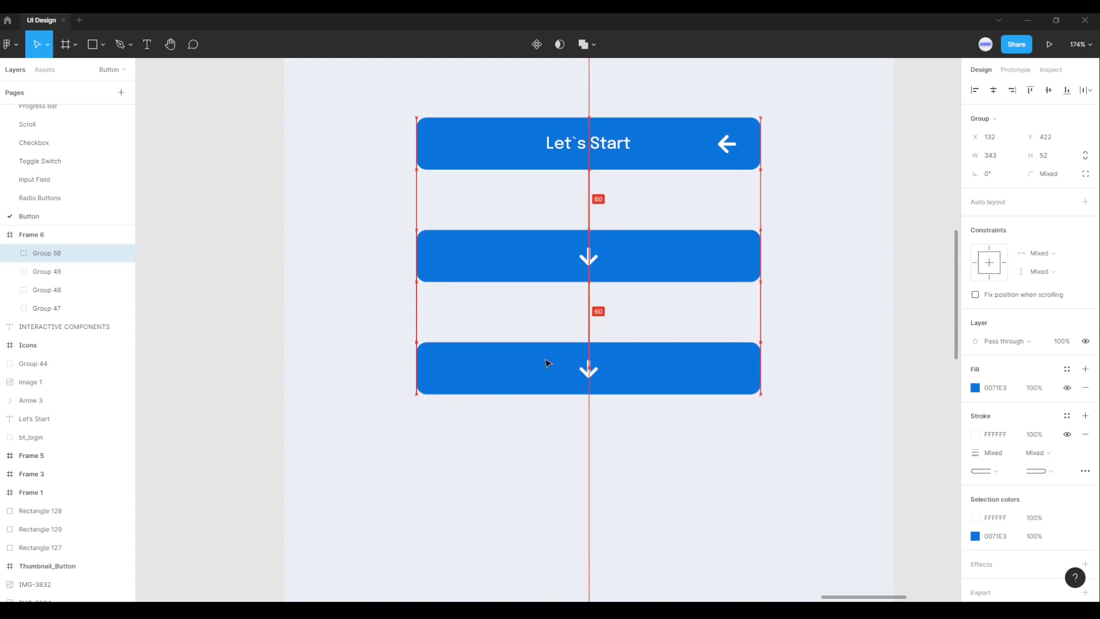
Step: Space the fourth button evenly and move its arrow icon out below it
drag(546, 363, 546, 364)
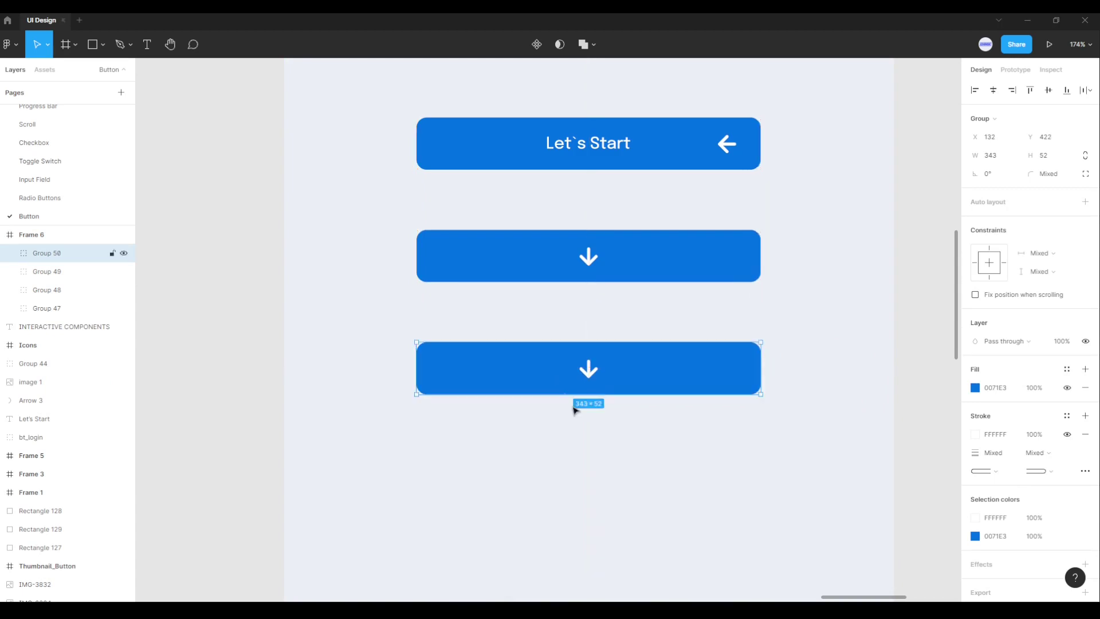
click(585, 439)
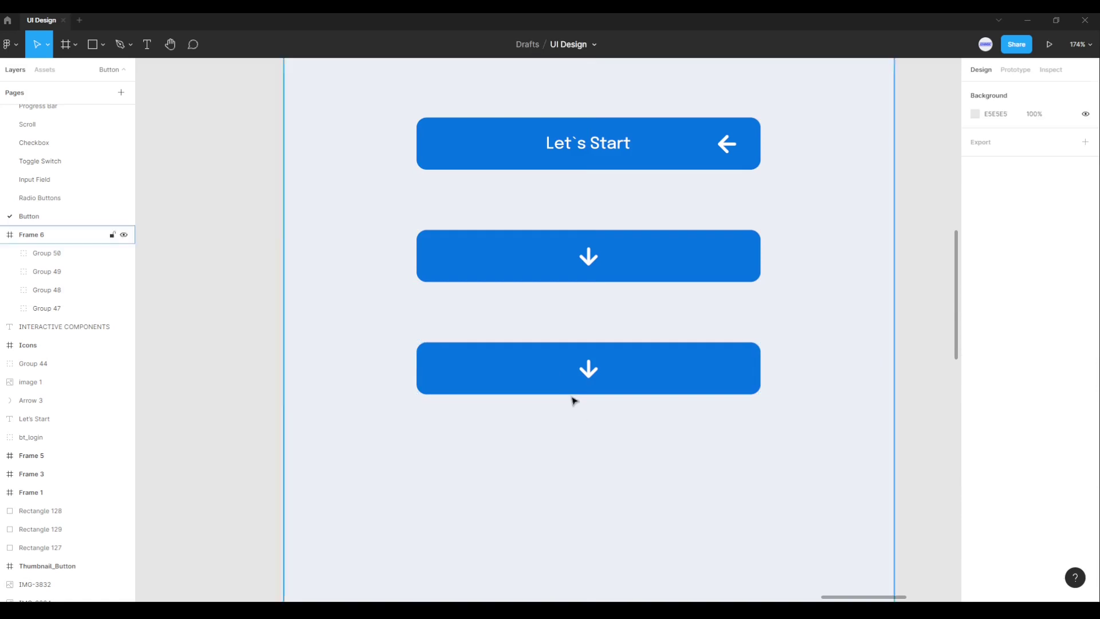
ctrl+scroll(578, 402, up, 3)
click(597, 368)
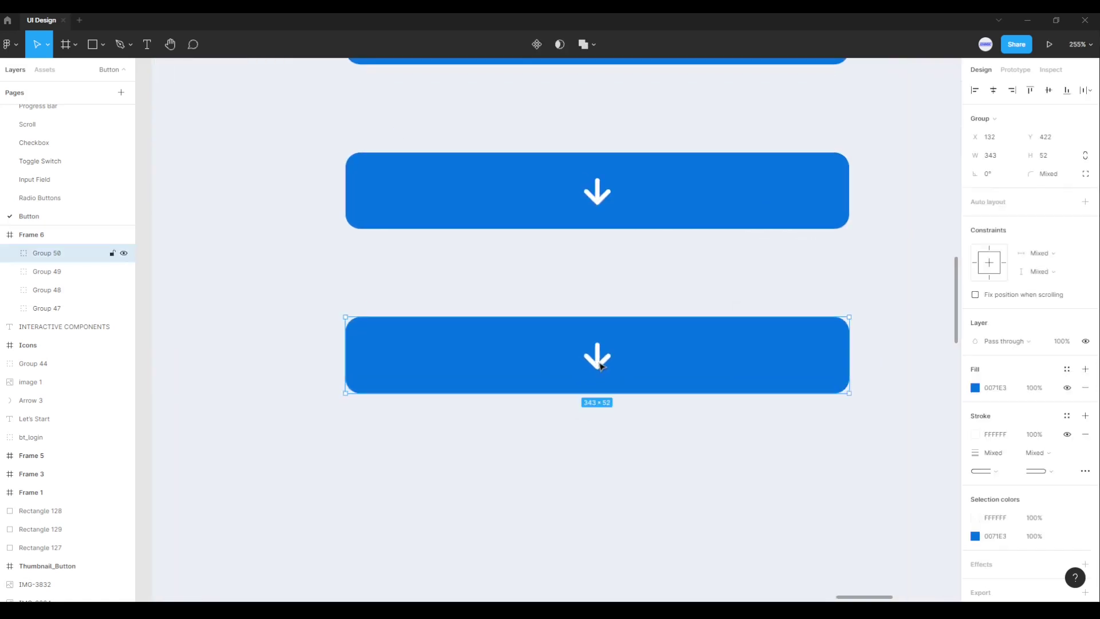
double_click(600, 365)
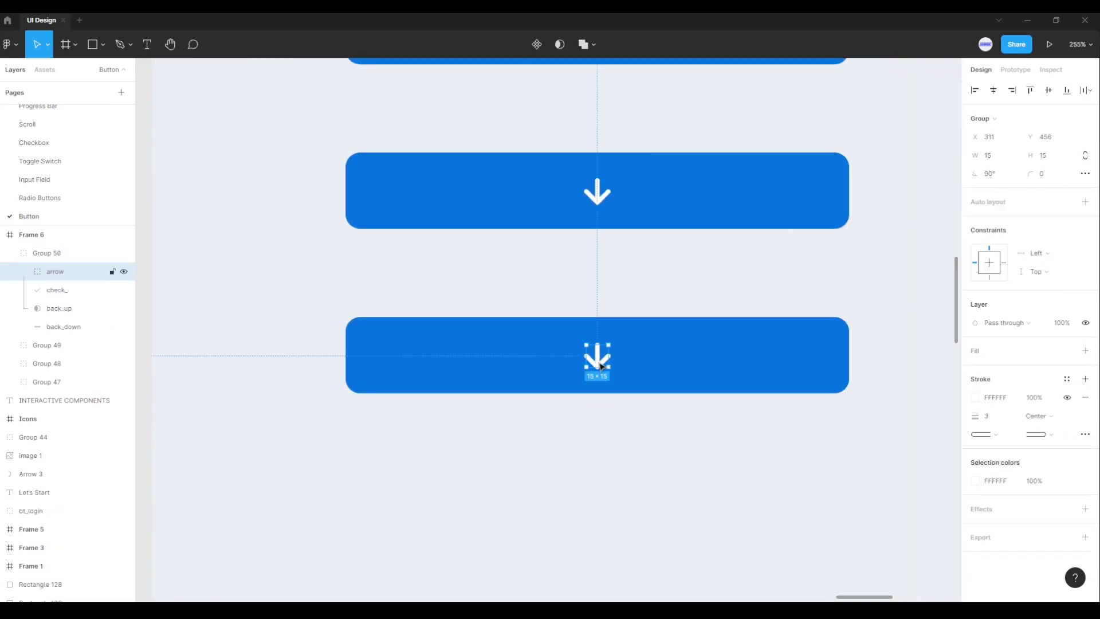
drag(600, 366, 603, 397)
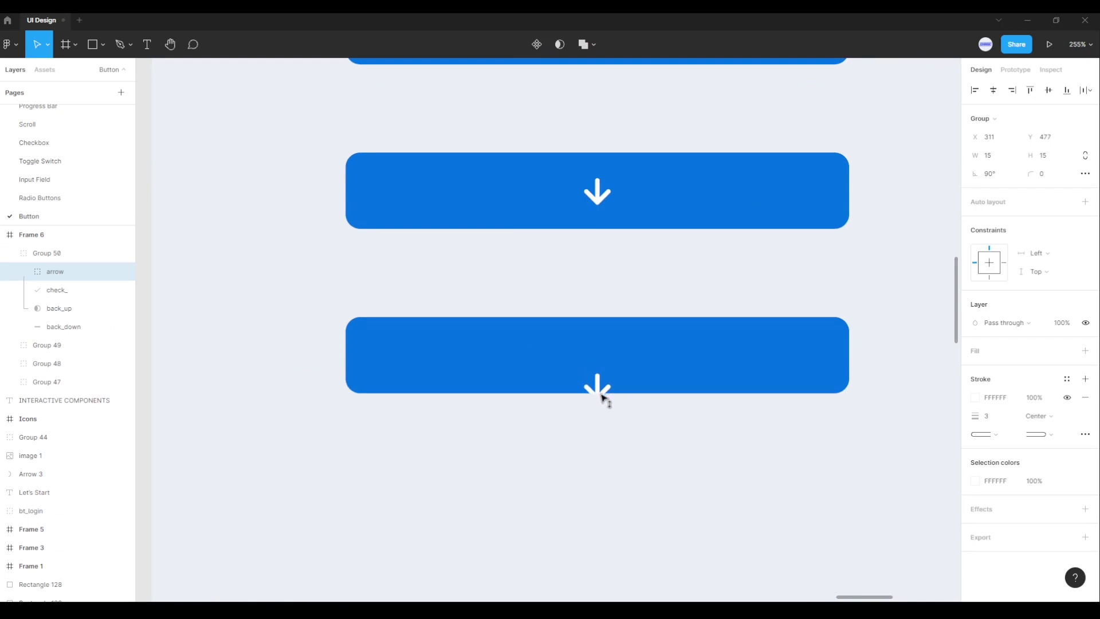
drag(603, 397, 603, 423)
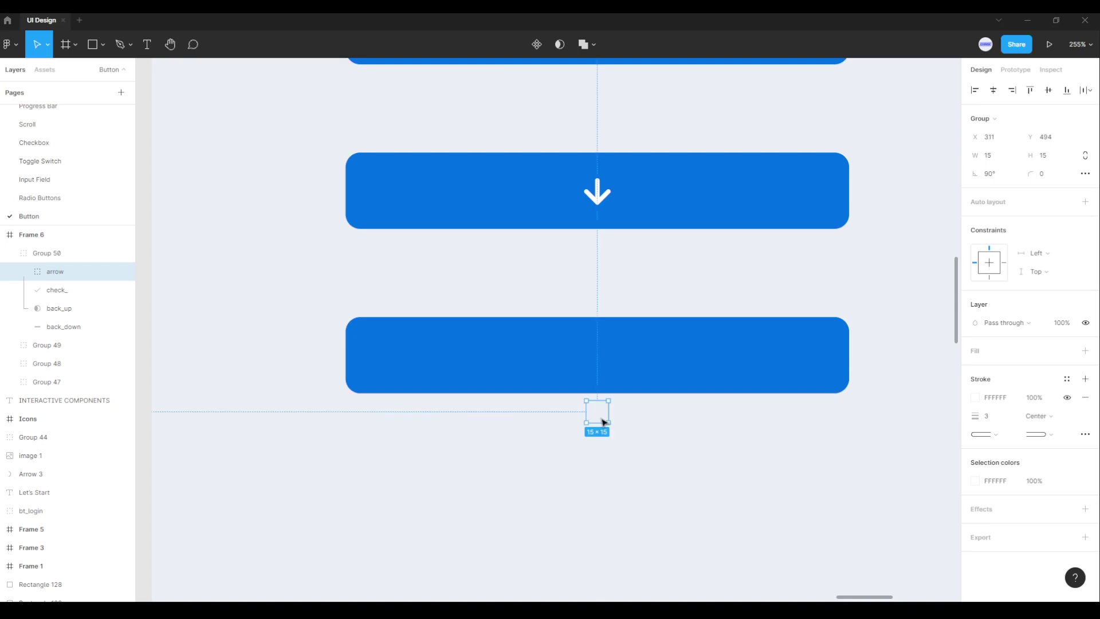
Step: Place the check_ icon in the centre of the fourth button
click(579, 346)
click(68, 290)
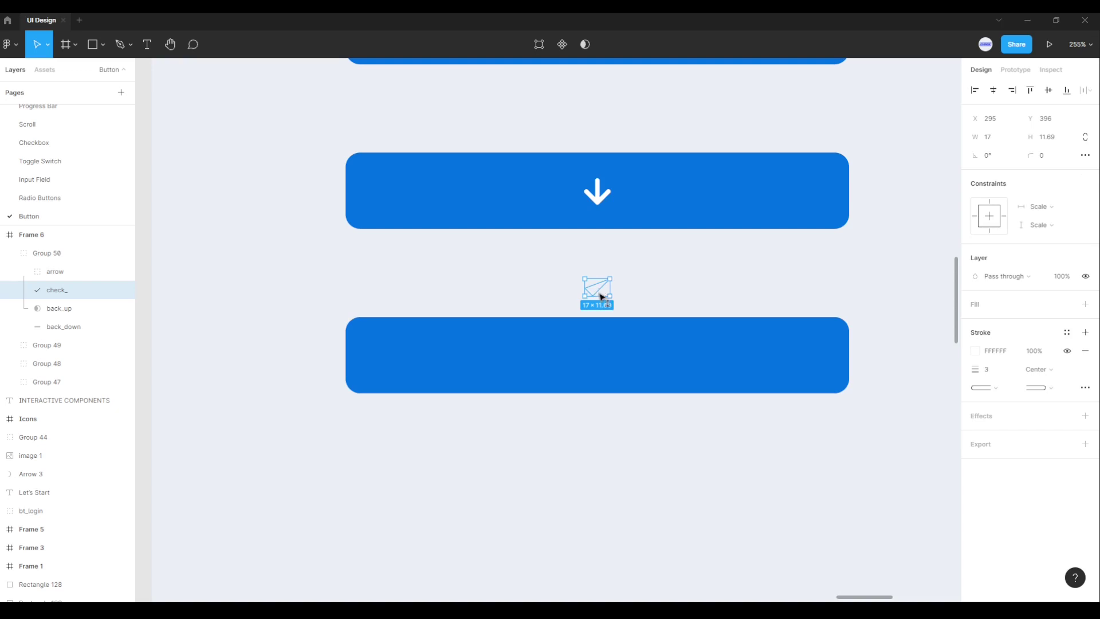
drag(602, 298, 602, 360)
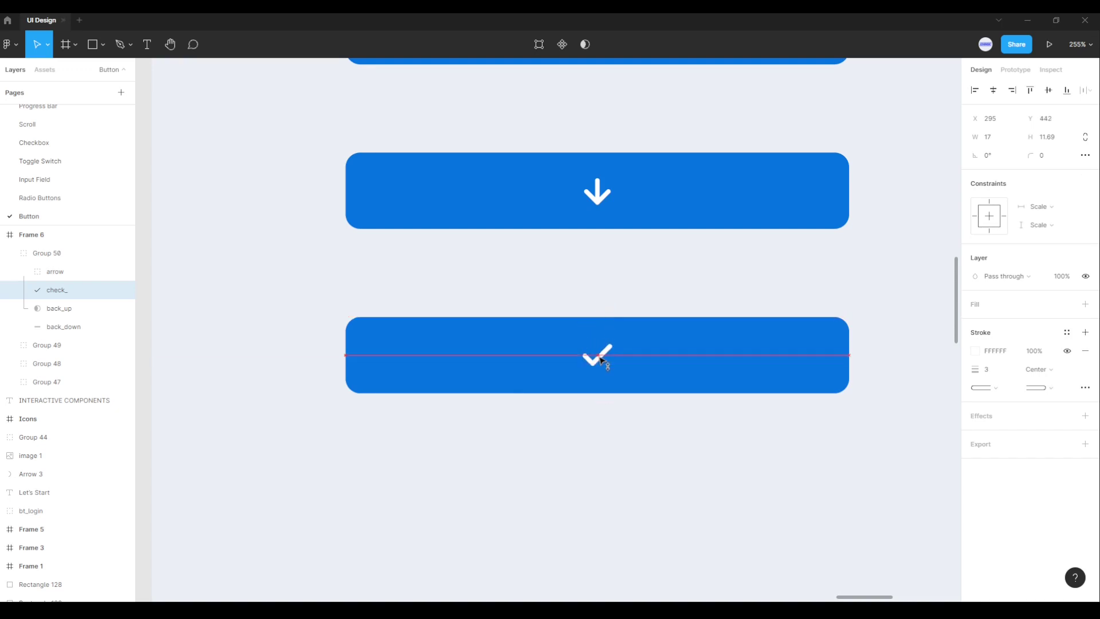
click(667, 434)
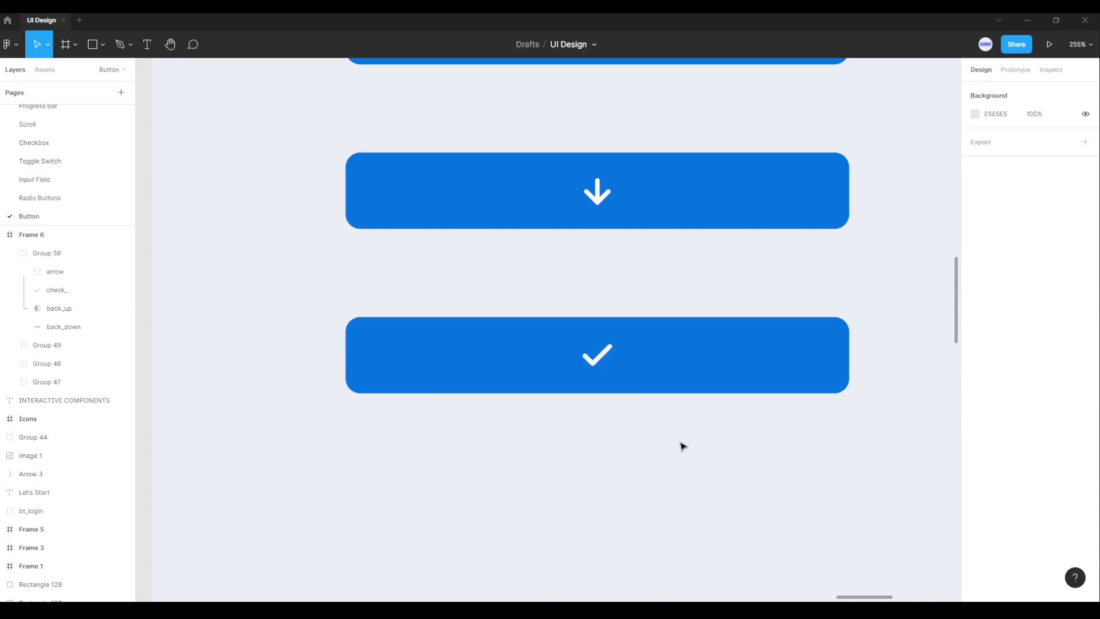
scroll(686, 460, down, 1)
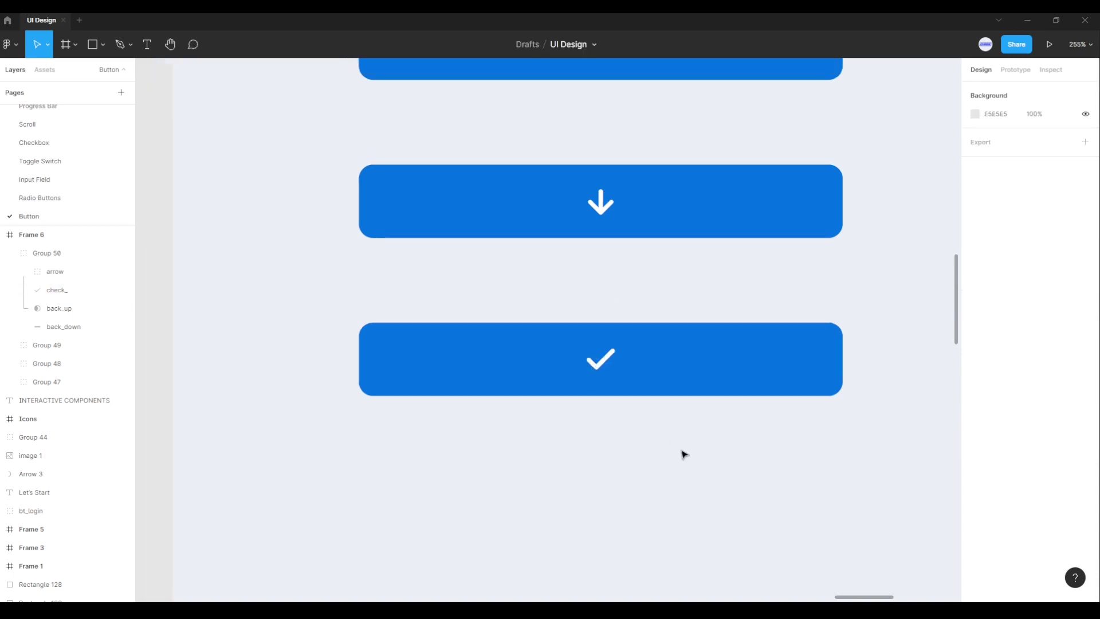
scroll(685, 456, down, 2)
scroll(685, 455, down, 1)
scroll(692, 464, down, 1)
scroll(693, 465, down, 1)
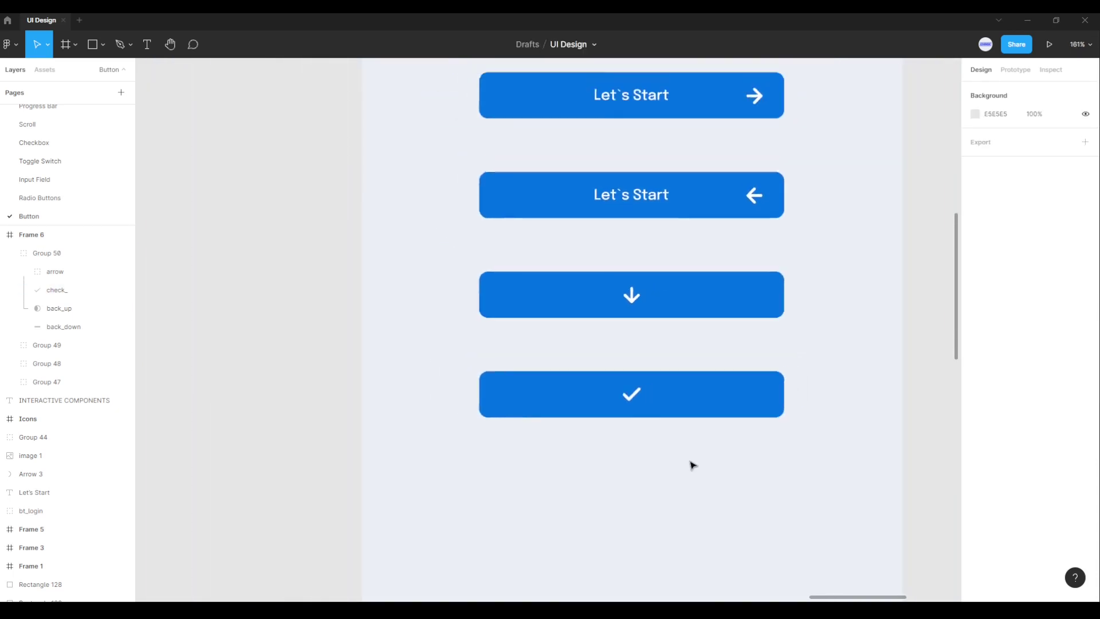
scroll(693, 465, down, 1)
scroll(693, 465, down, 1)
mouse_move(693, 465)
mouse_down()
mouse_move(640, 454)
mouse_move(636, 439)
mouse_up()
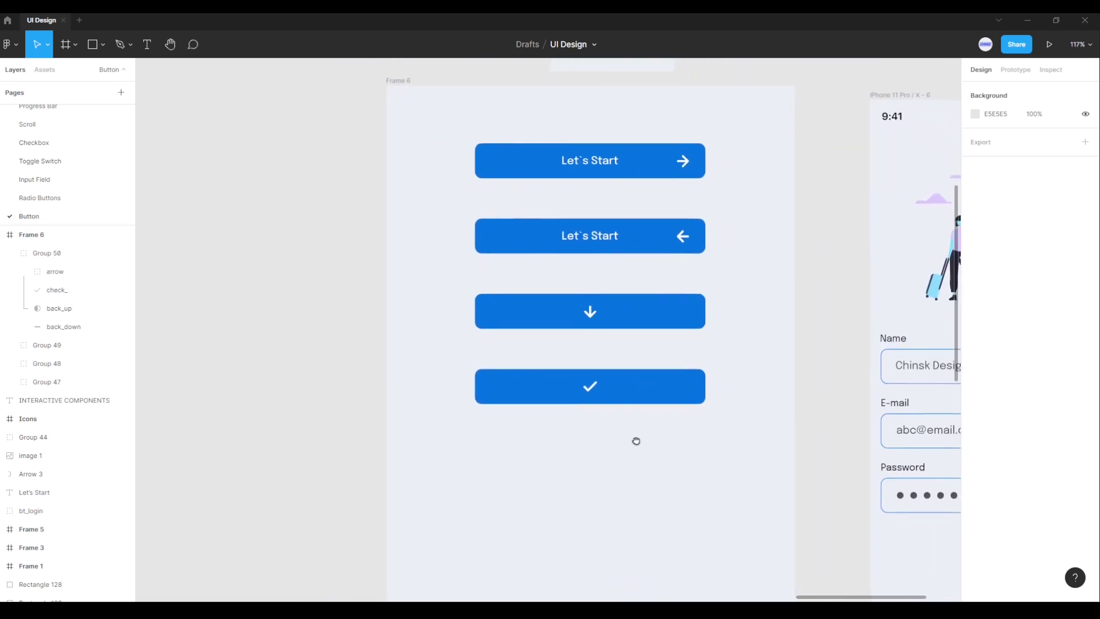
click(628, 163)
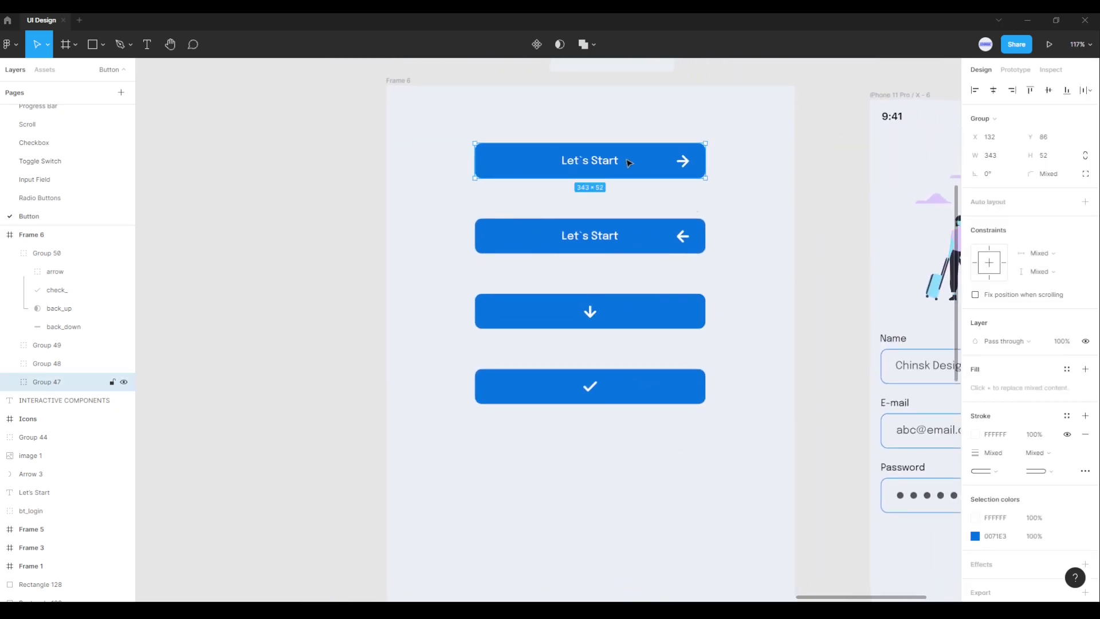
shift+click(642, 237)
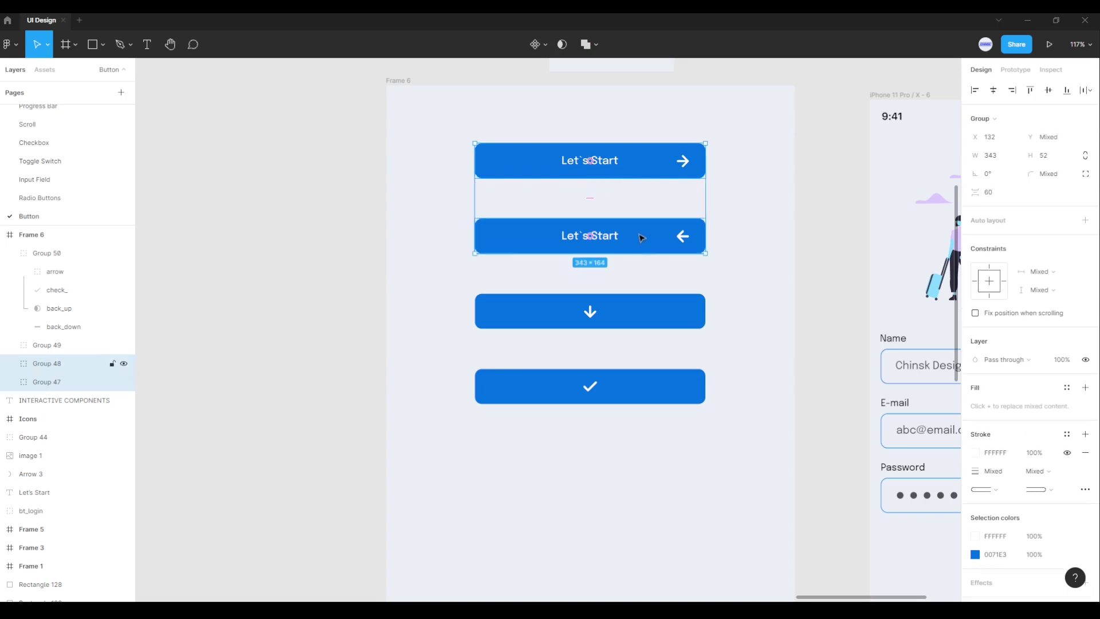
shift+click(638, 315)
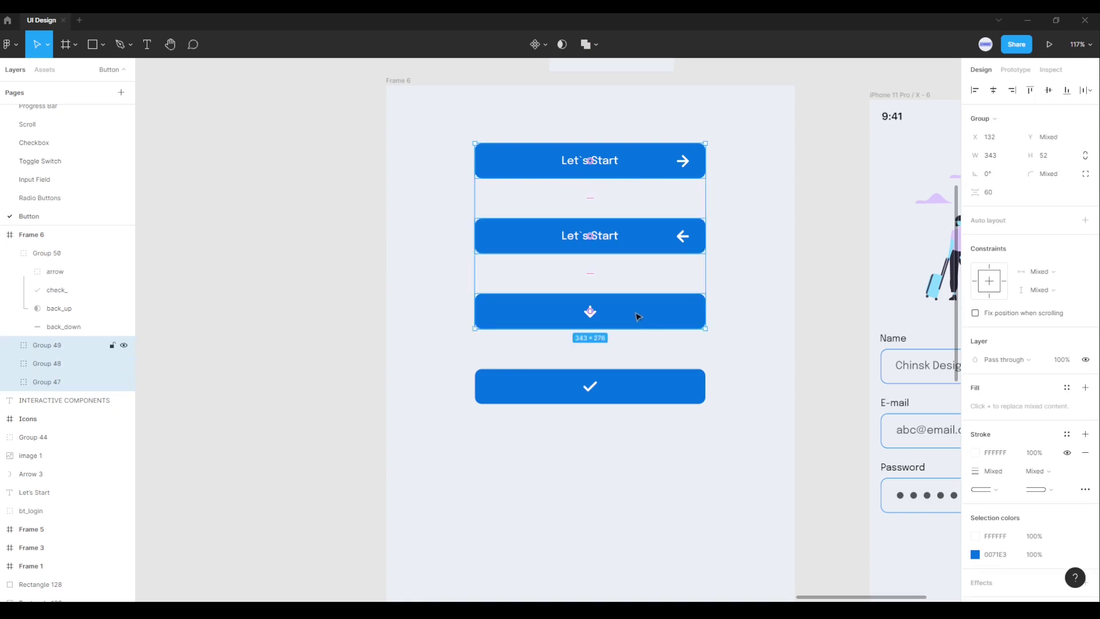
shift+click(630, 396)
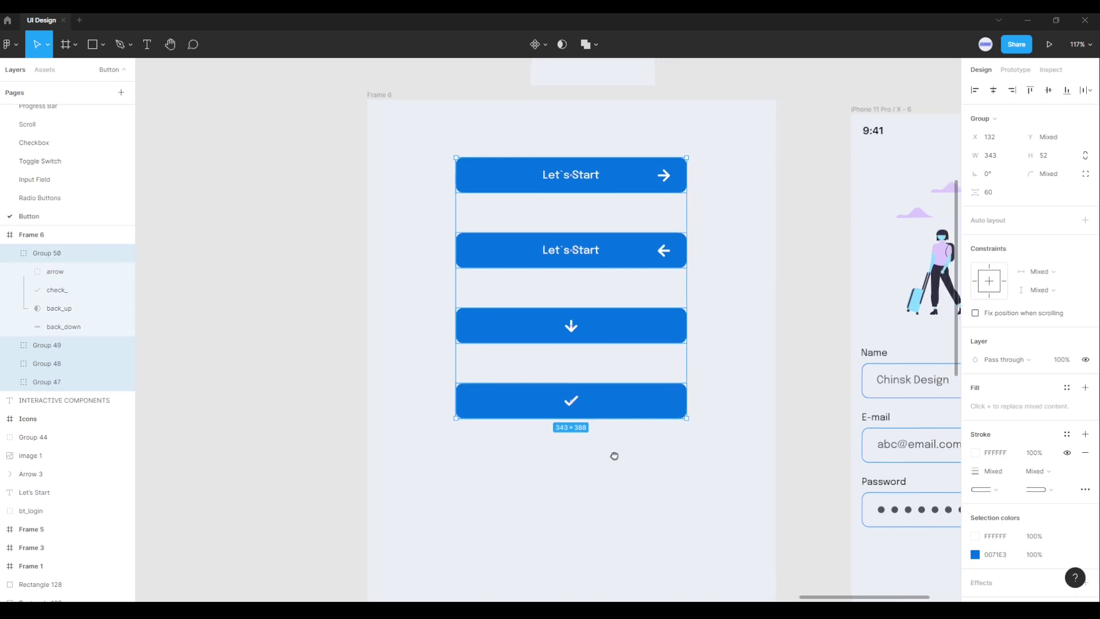
scroll(614, 455, up, 1)
scroll(614, 454, right, 1)
mouse_move(645, 251)
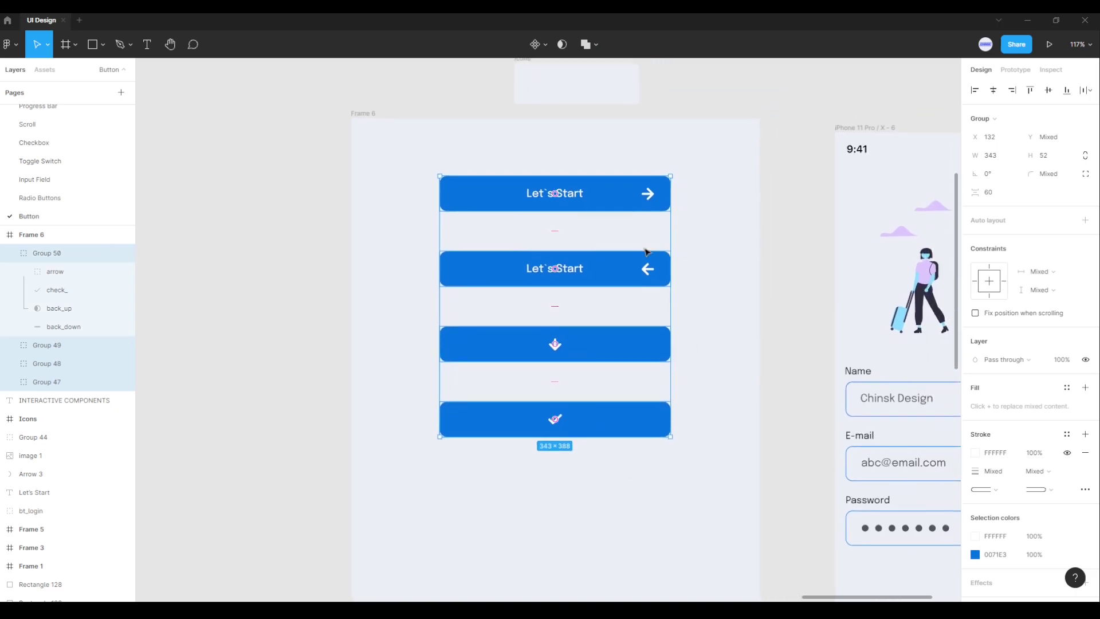
scroll(589, 233, up, 1)
scroll(589, 234, right, 1)
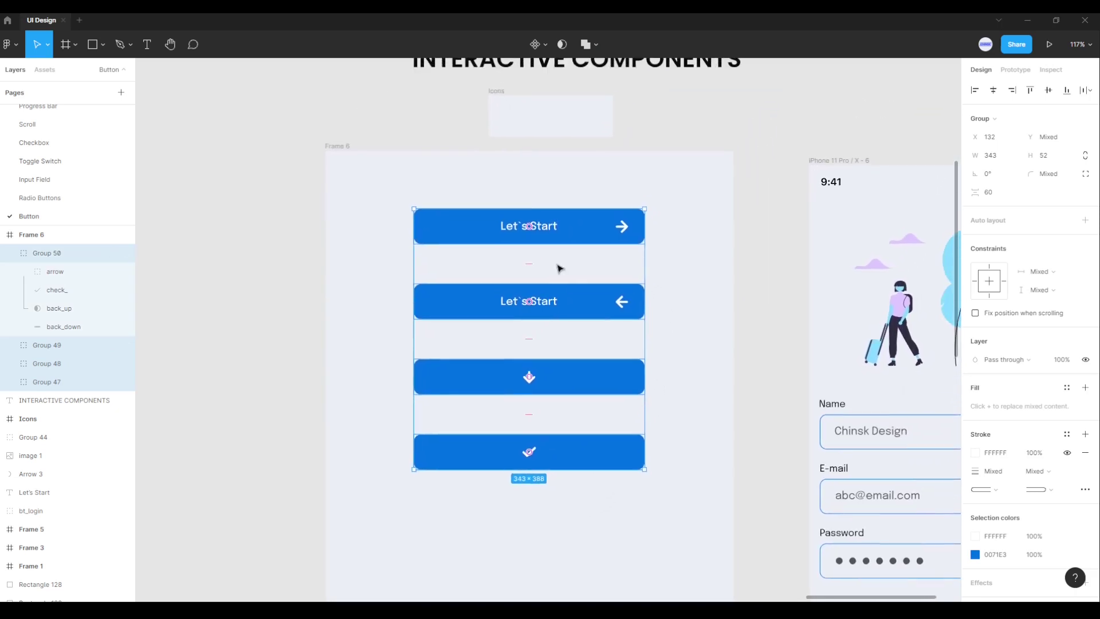
Step: Make separate components of the two Let's Start buttons, the down-arrow button and the checkmark button
click(584, 226)
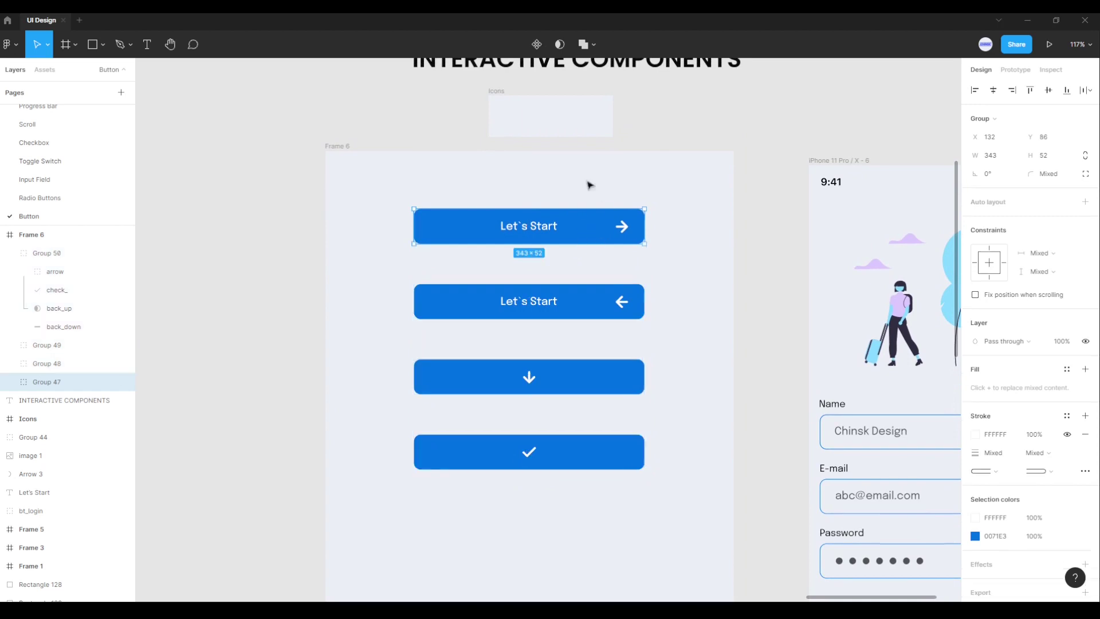
click(537, 46)
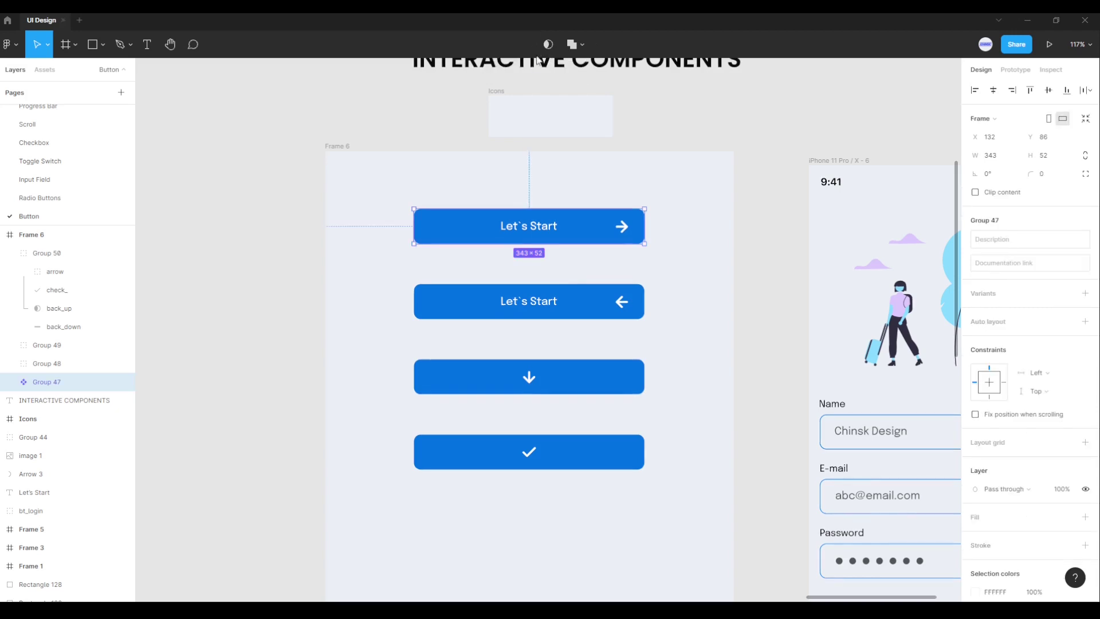
click(582, 312)
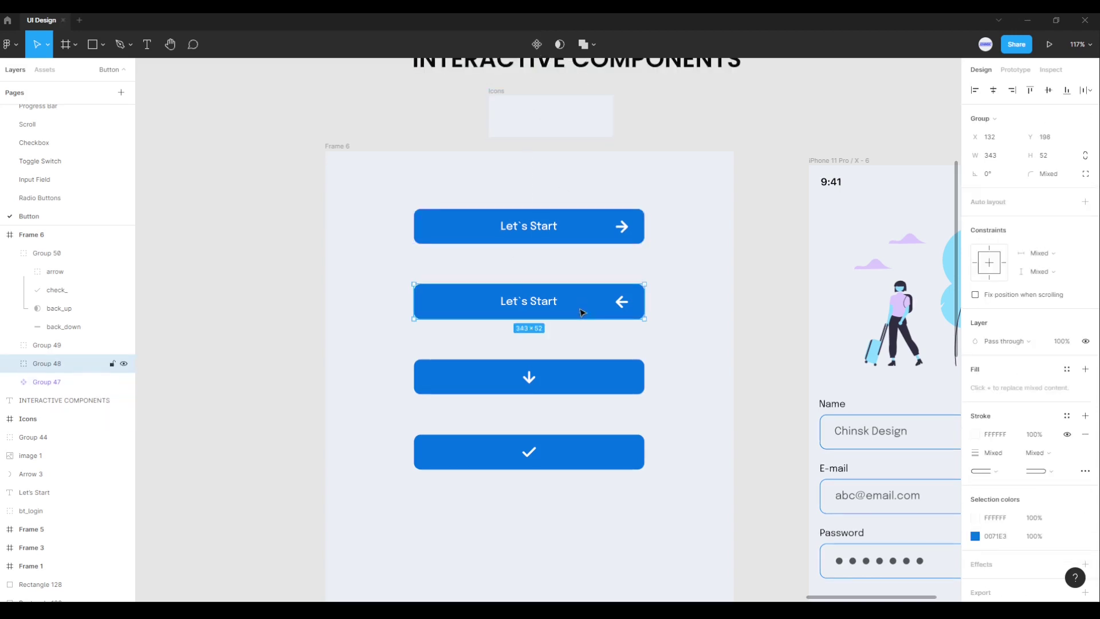
click(537, 45)
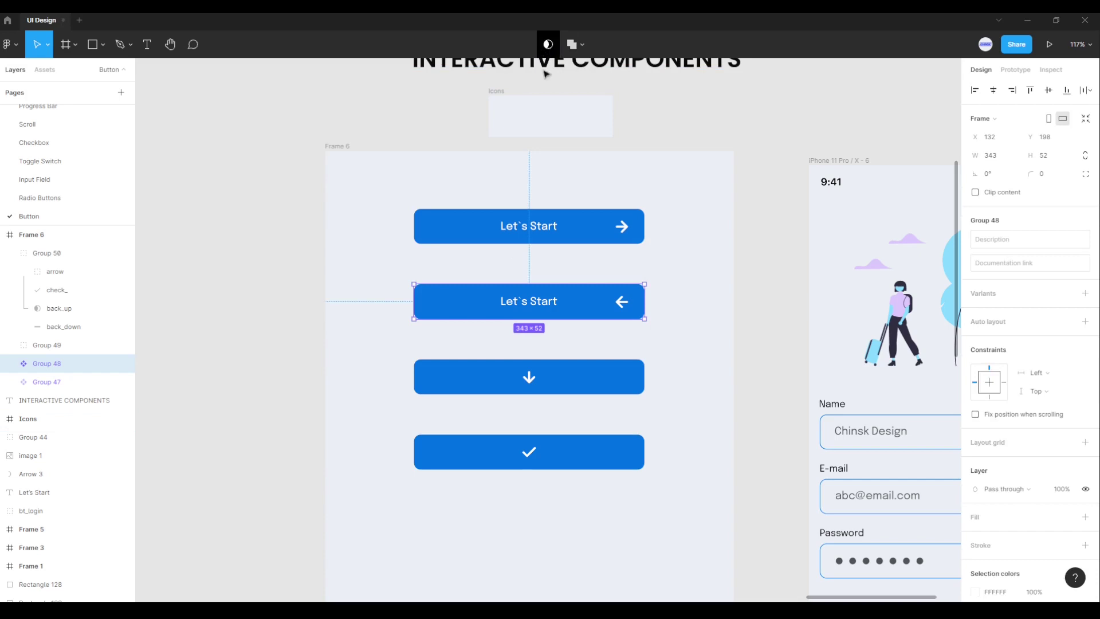
click(583, 393)
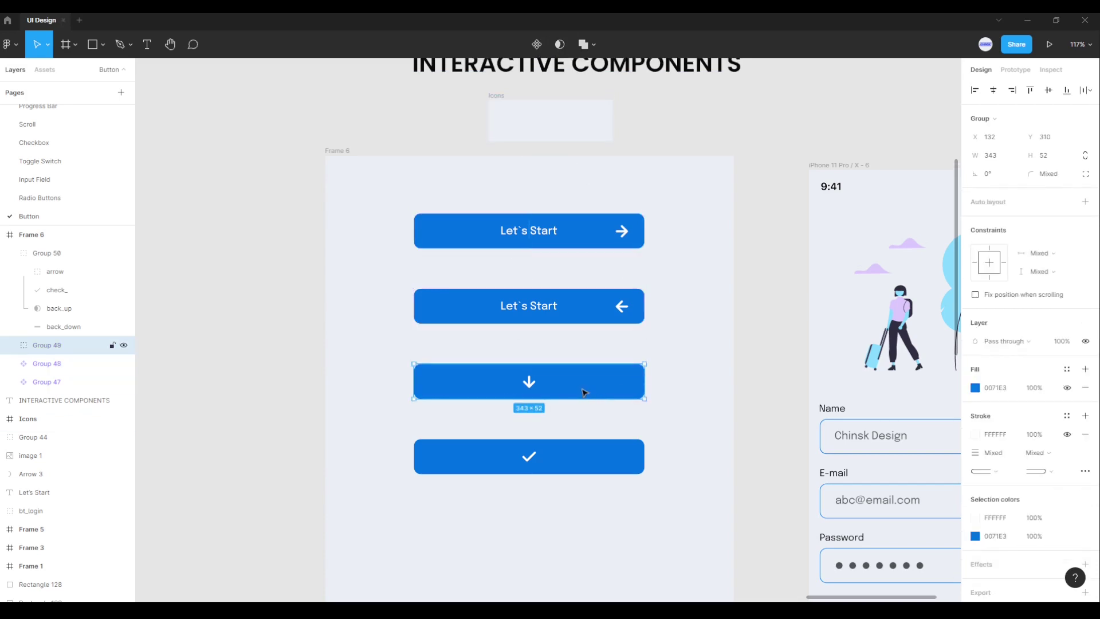
click(537, 46)
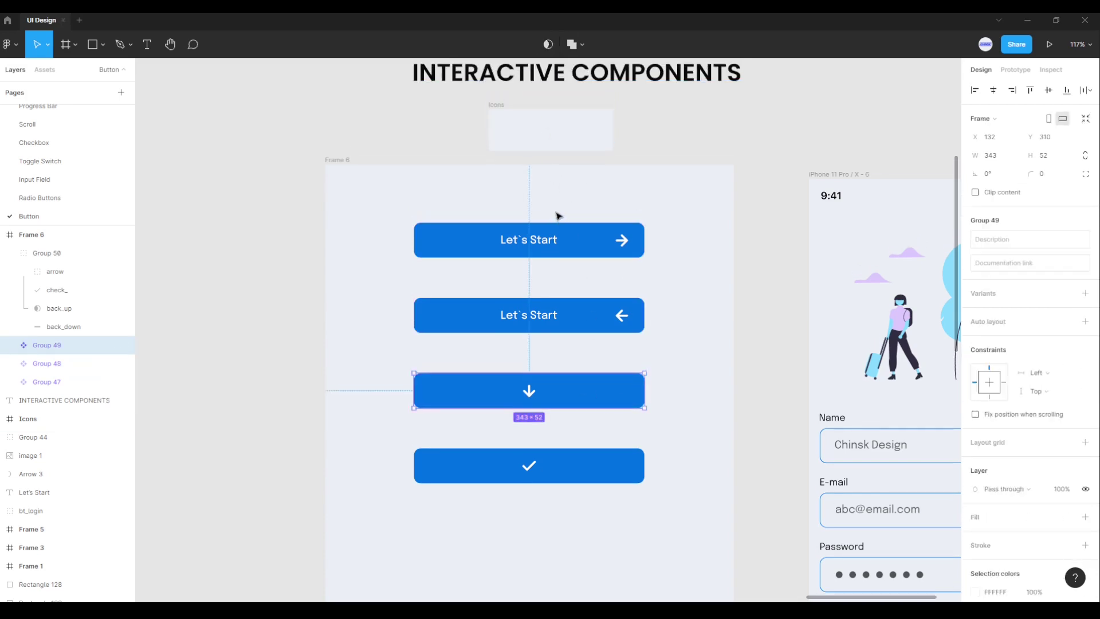
click(582, 476)
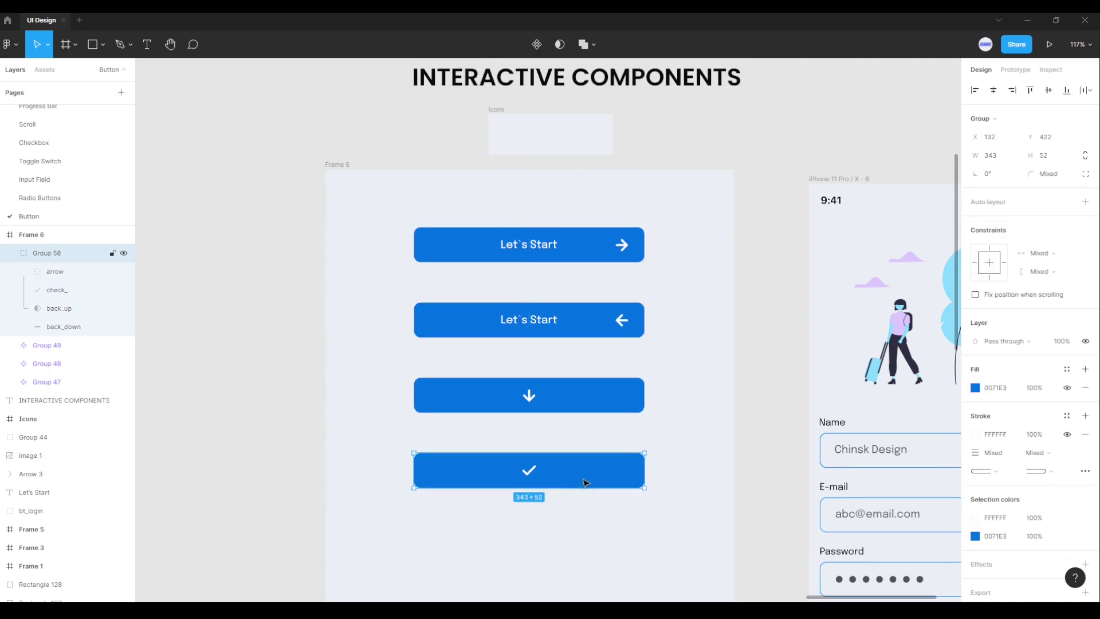
click(537, 46)
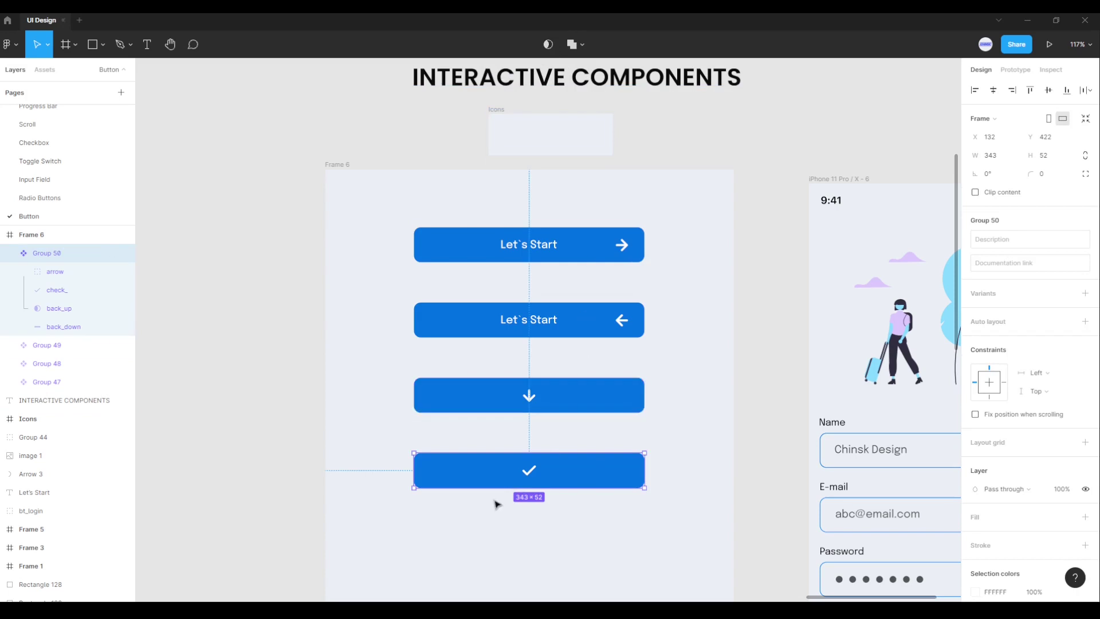
click(459, 432)
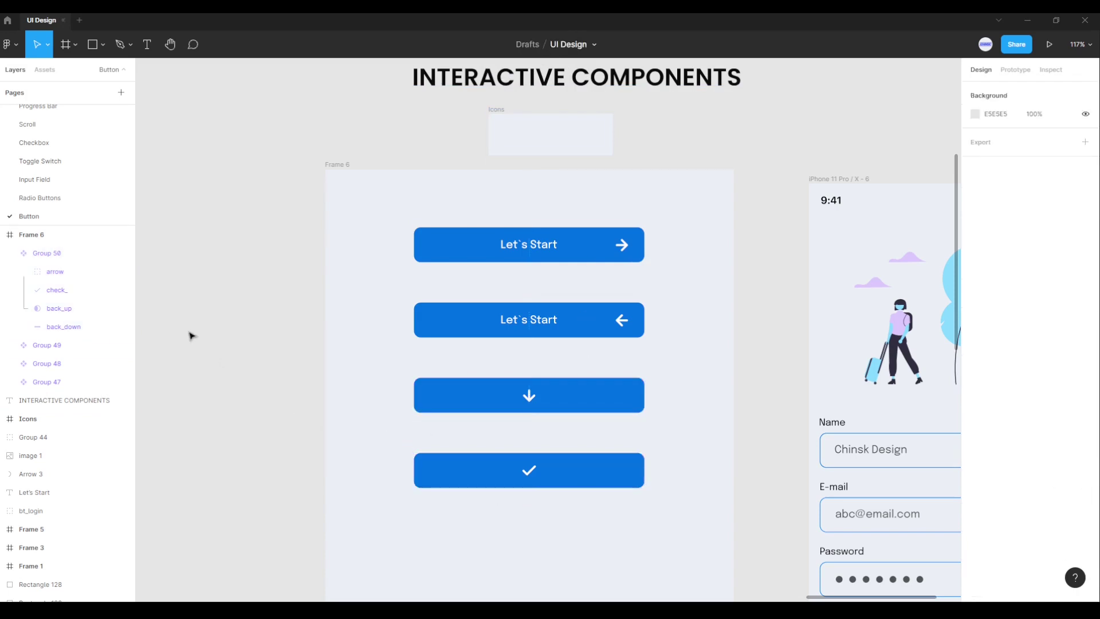
click(11, 253)
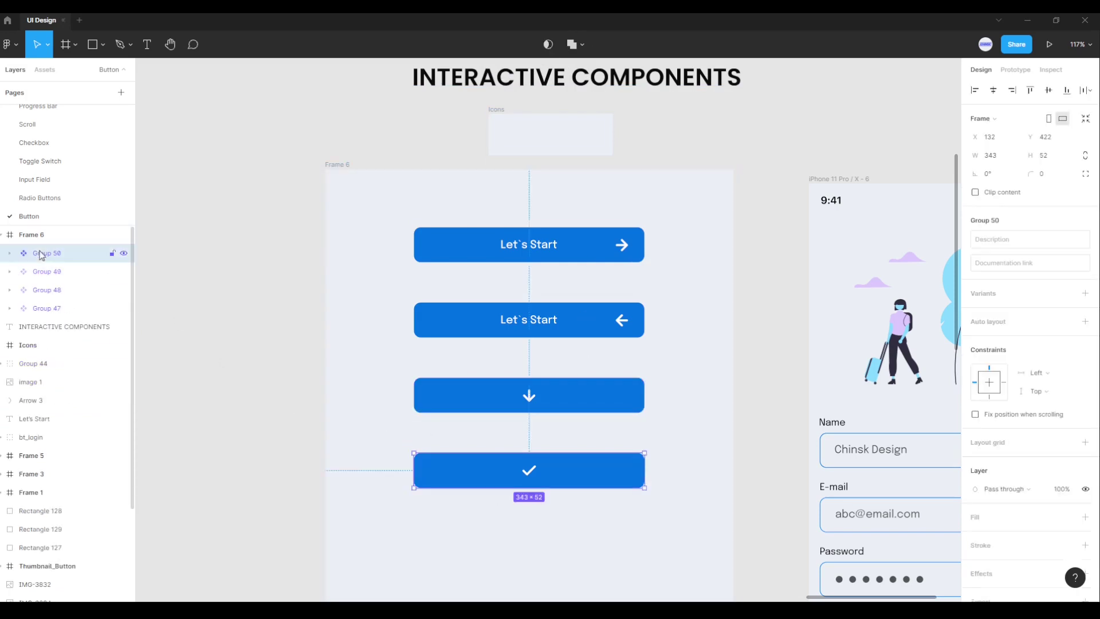
Step: Rename the top two button groups btn_01 and btn_02 in the Layers panel
click(51, 271)
click(53, 293)
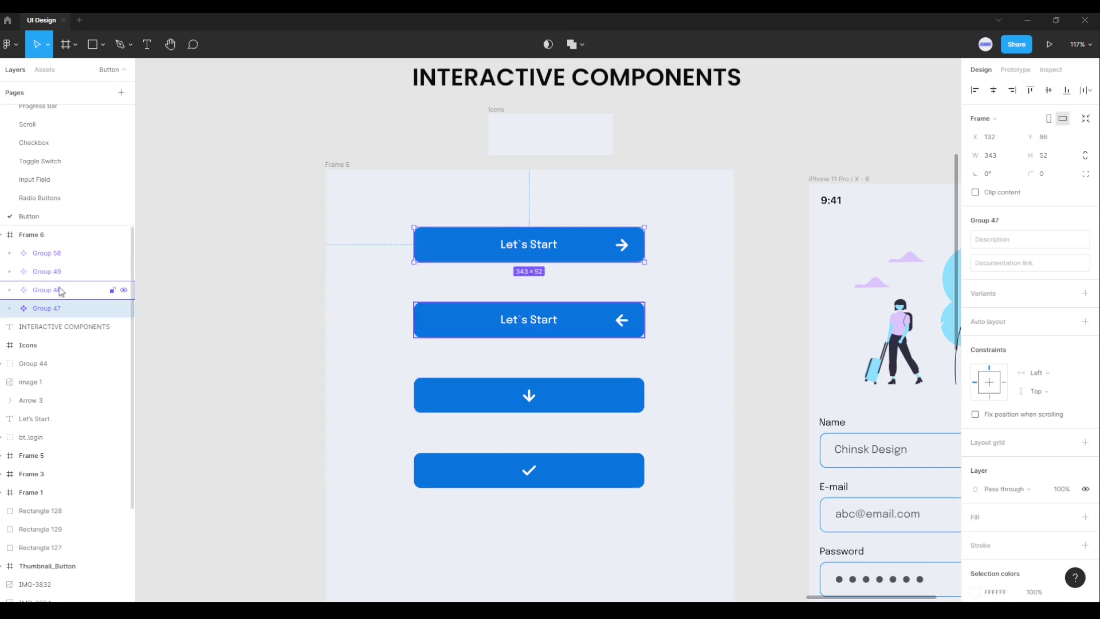
click(53, 255)
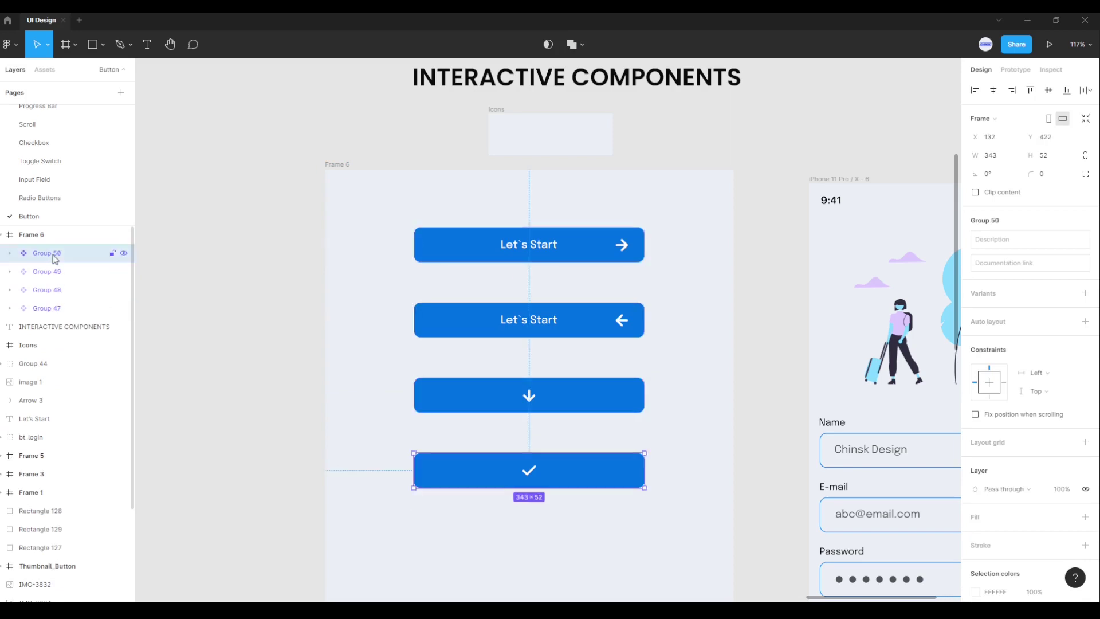
click(51, 308)
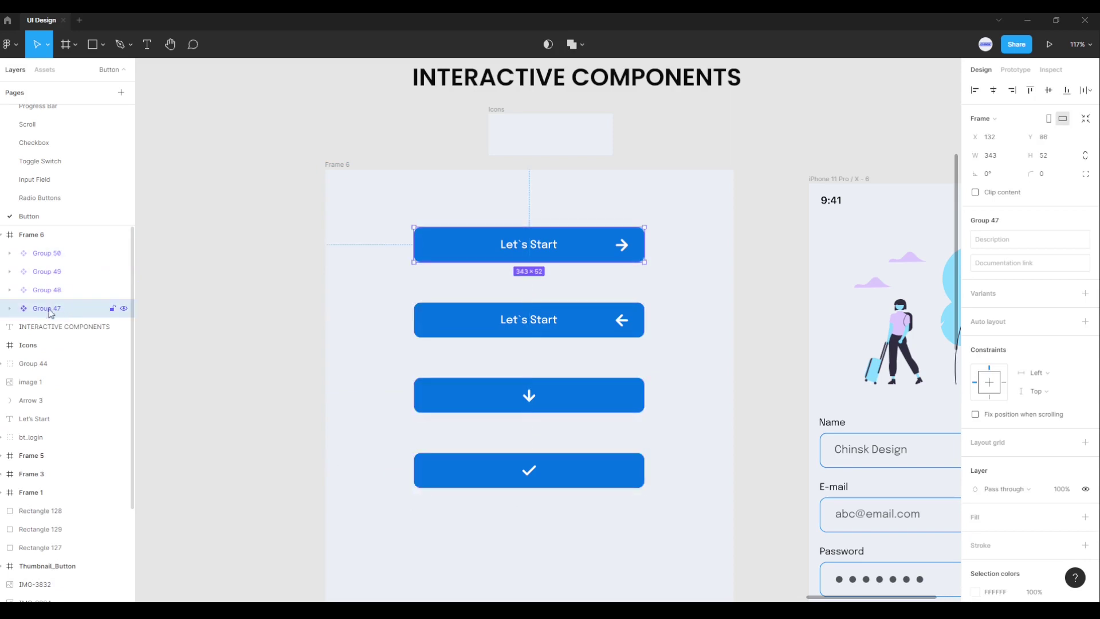
double_click(51, 309)
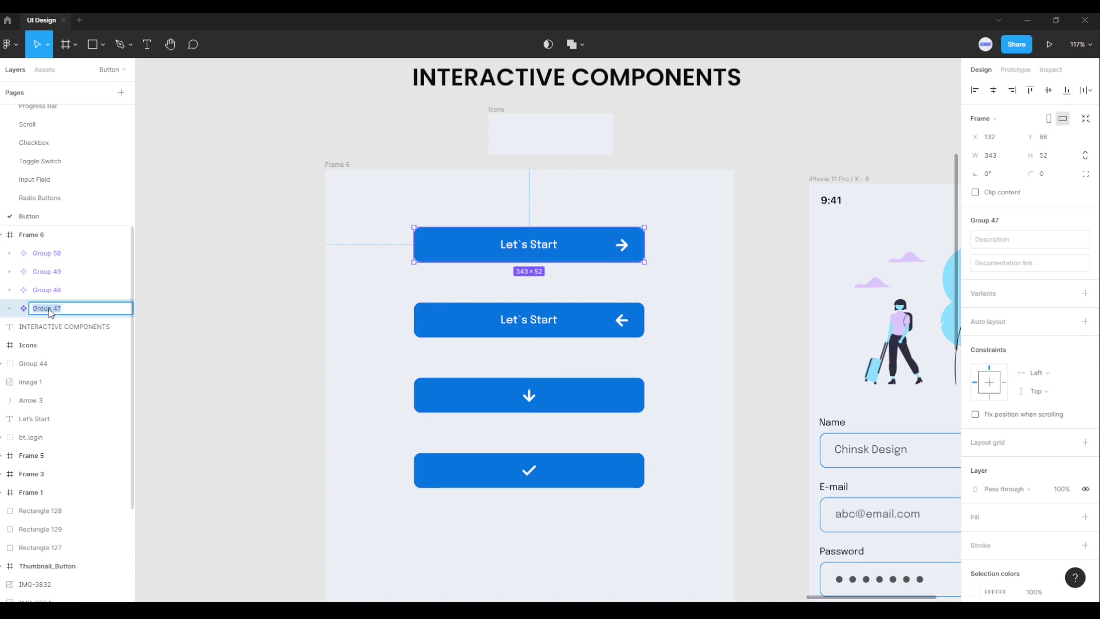
text(btn_01)
click(49, 290)
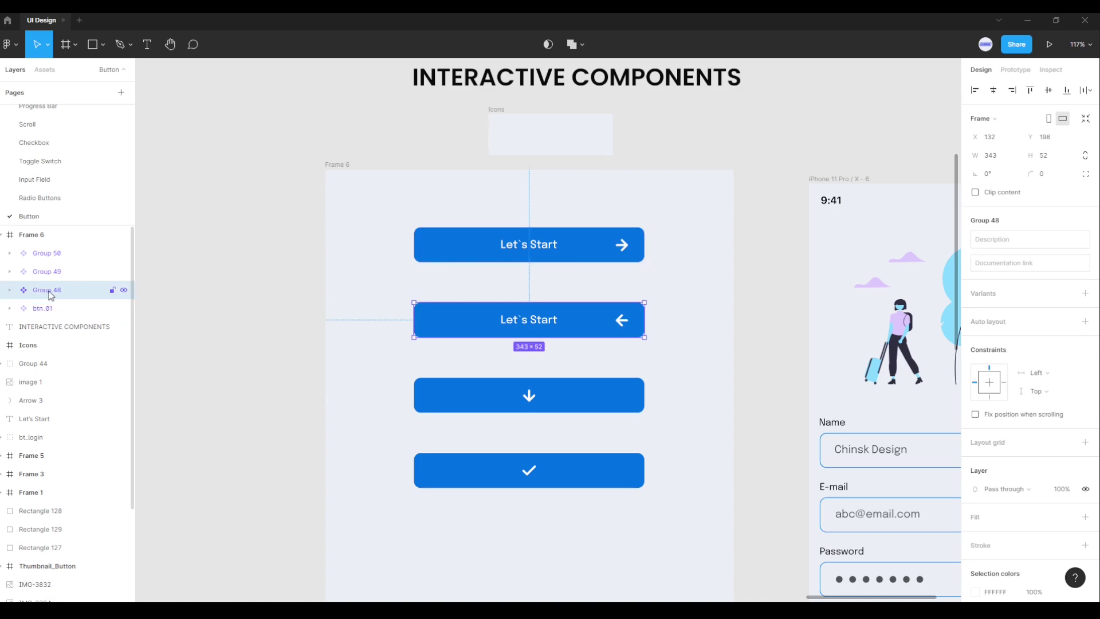
double_click(49, 290)
text(btn_02)
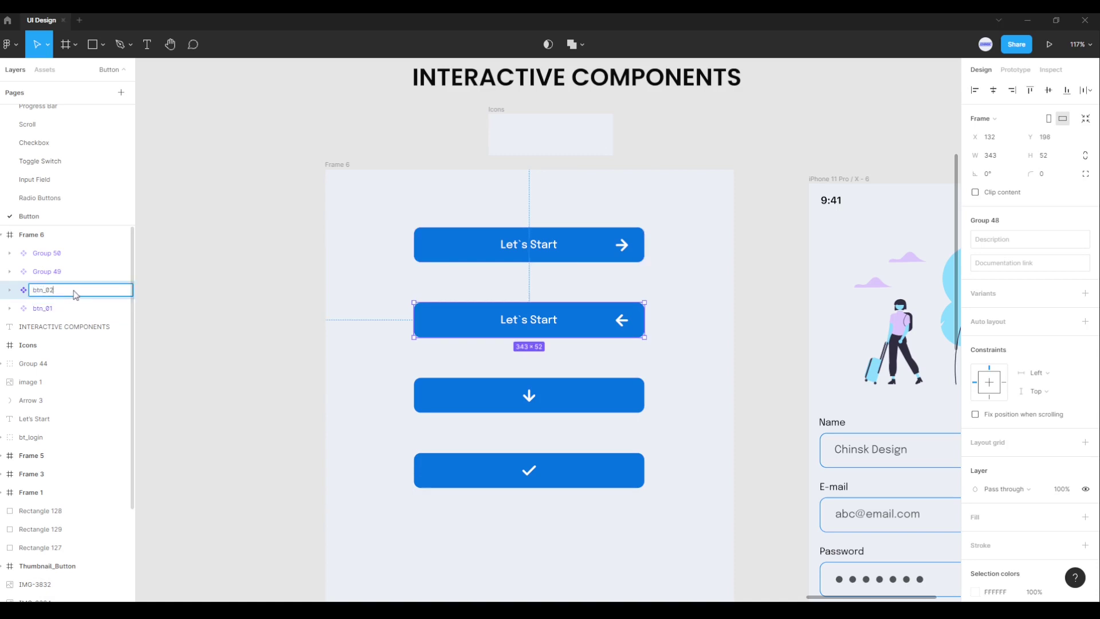
click(59, 277)
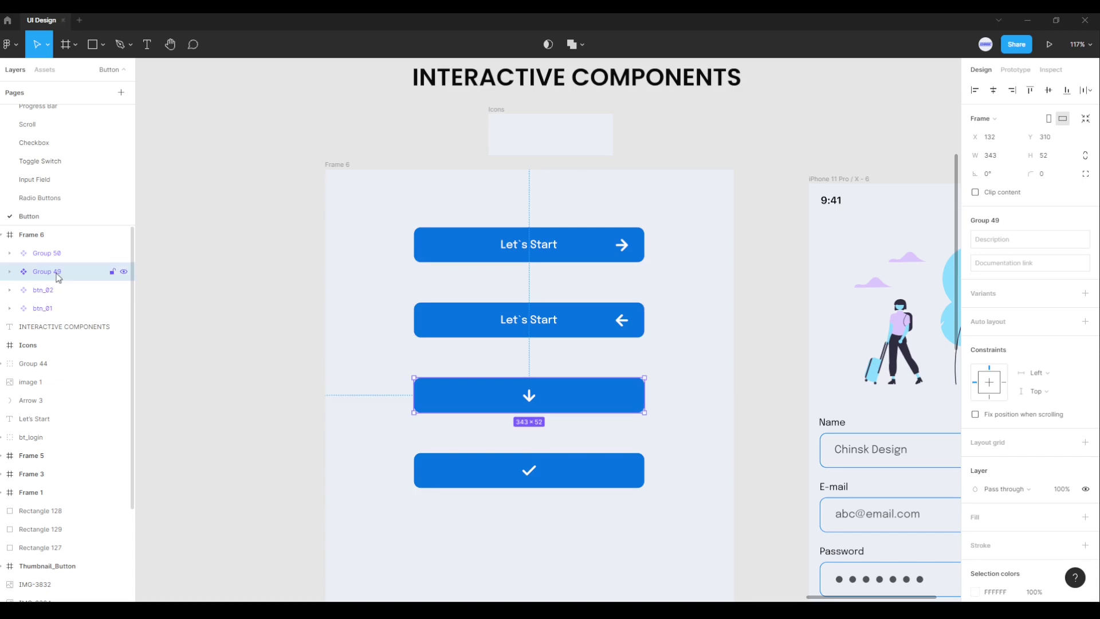
Step: Rename the third and fourth button groups btn_03 and btn_04
click(63, 293)
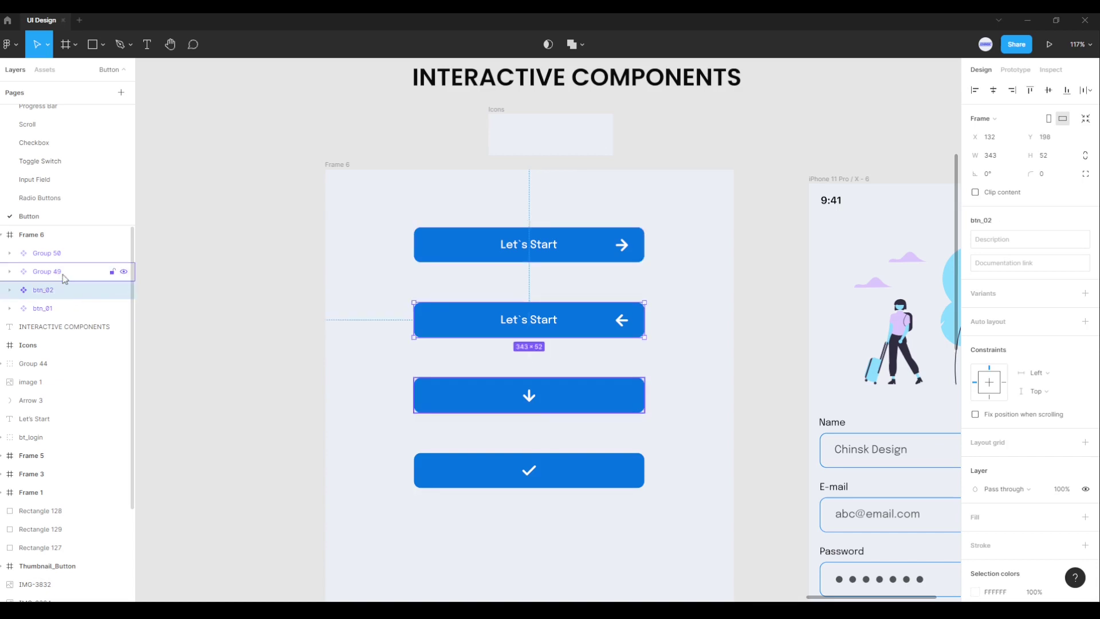
click(66, 274)
double_click(69, 273)
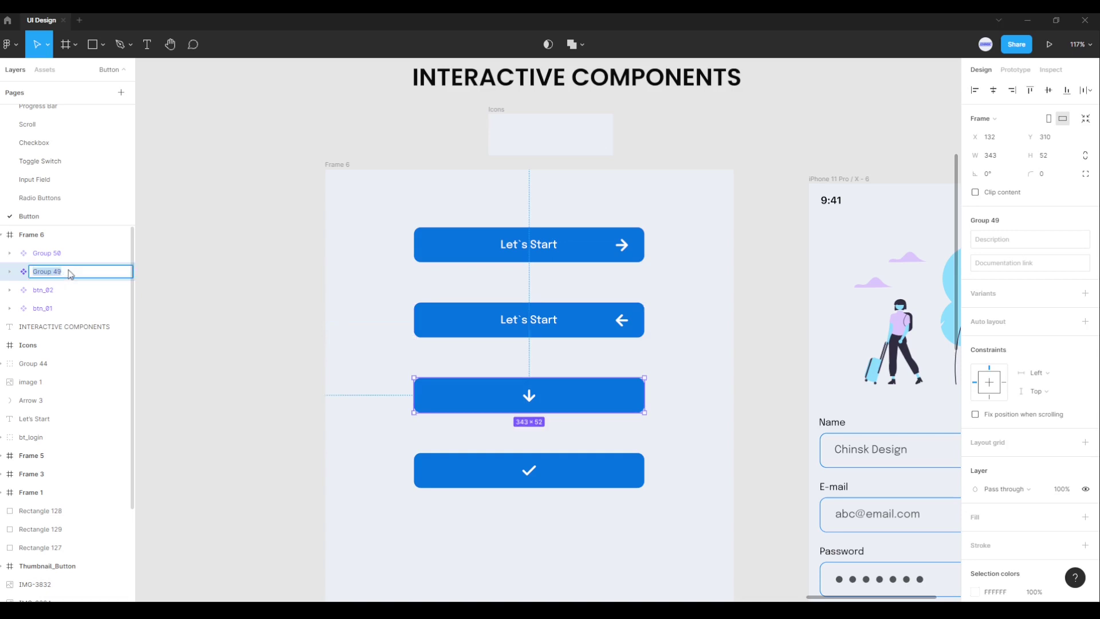
text(btn_03)
click(64, 256)
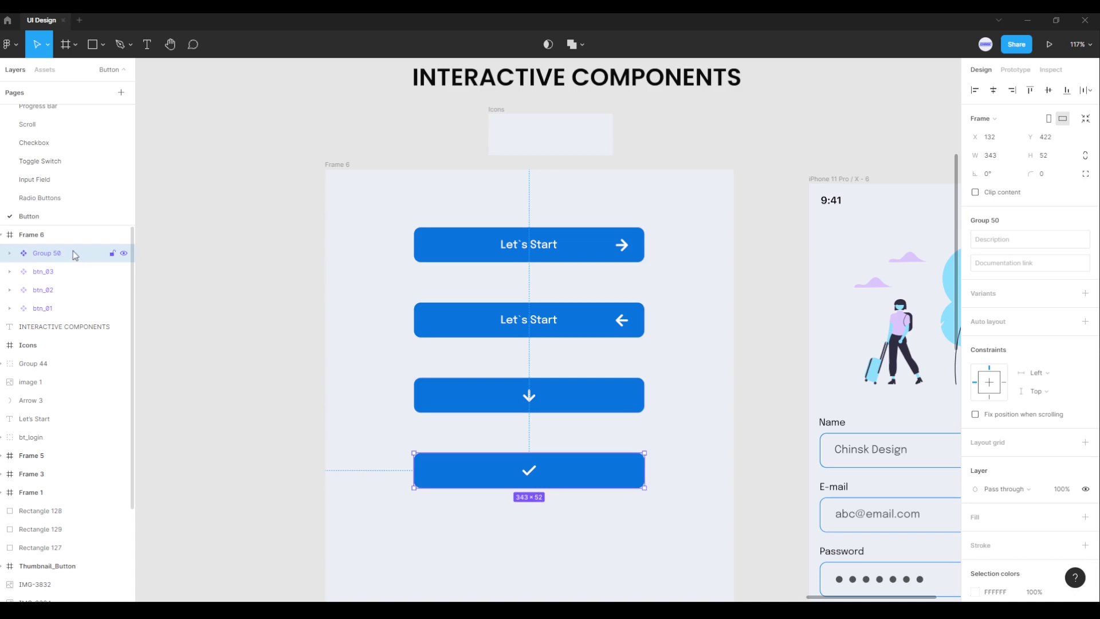
double_click(57, 255)
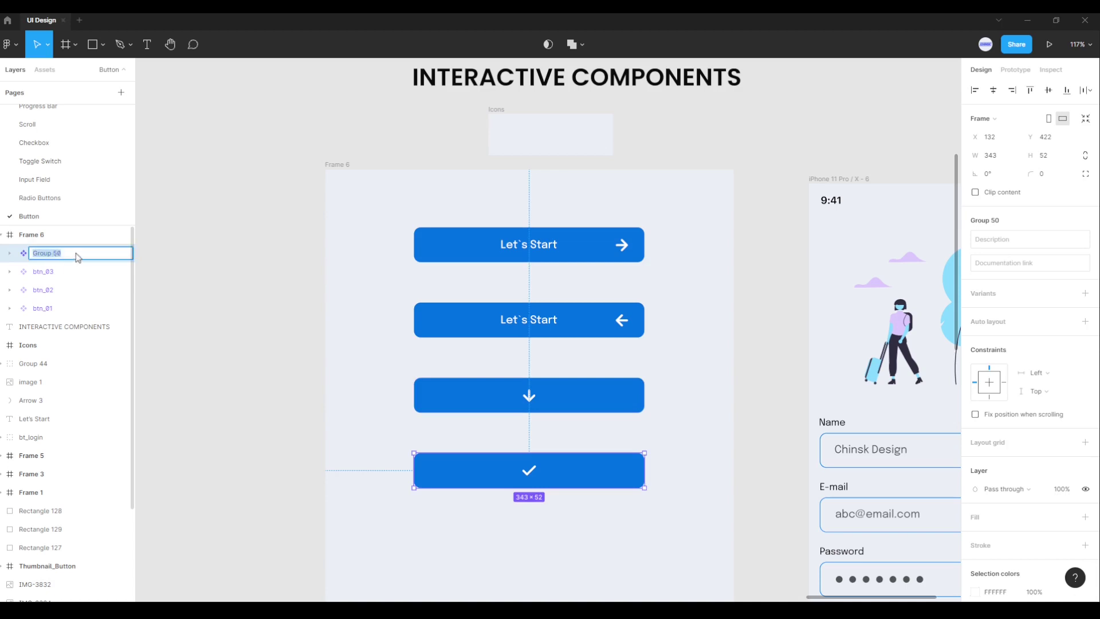
text(btn_04)
key(Return)
Step: Marquee-select btn_01 through btn_04 and combine them as variants into Component 1
click(405, 347)
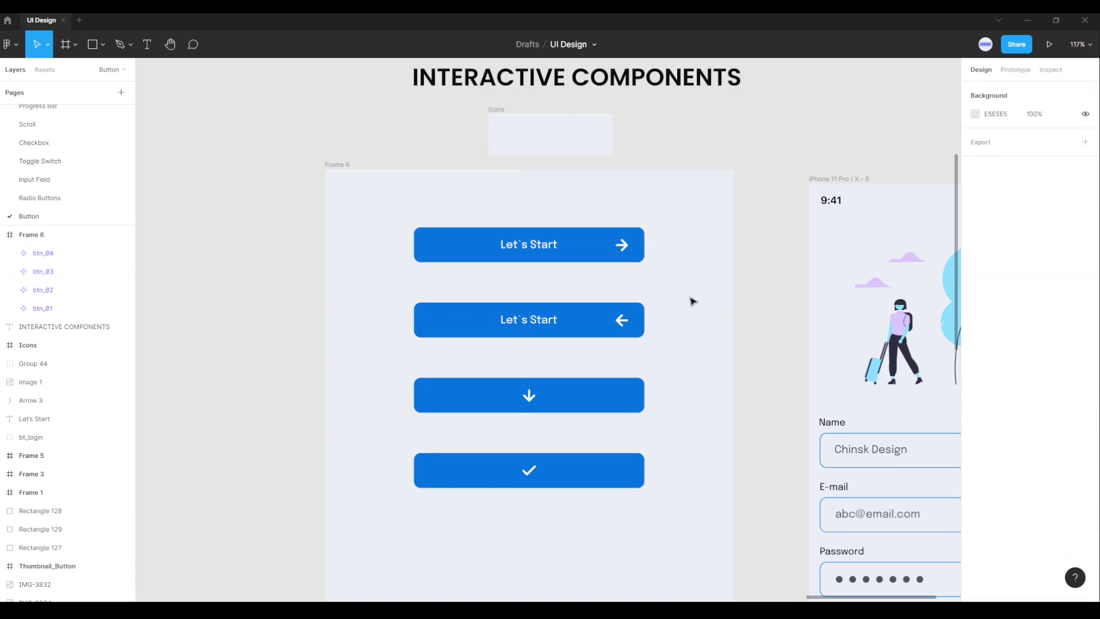
click(592, 254)
drag(379, 189, 686, 539)
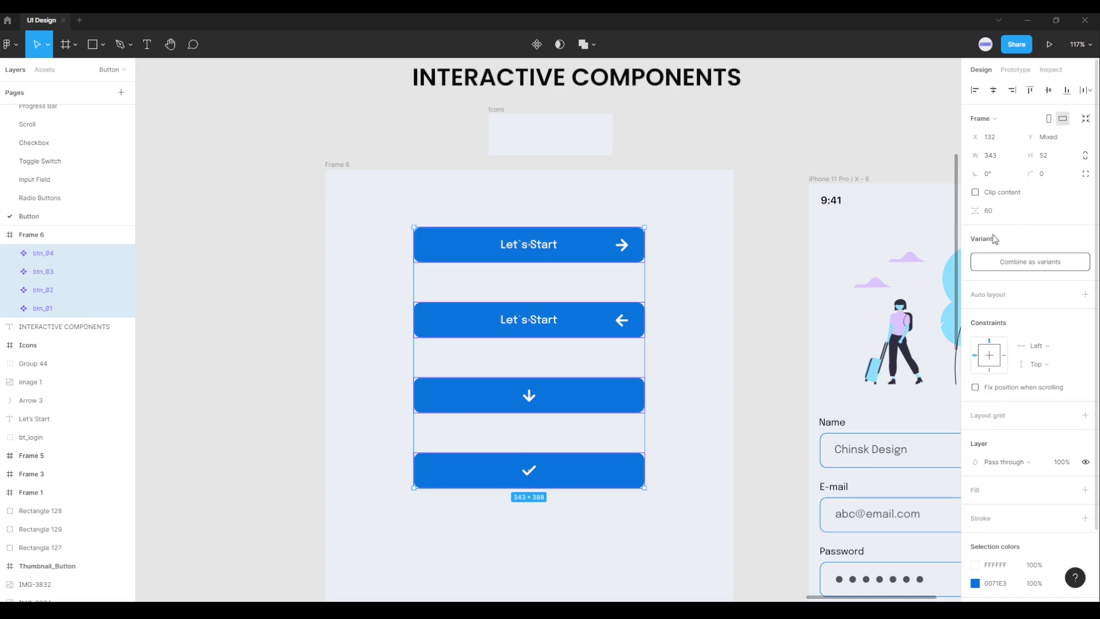
click(1045, 267)
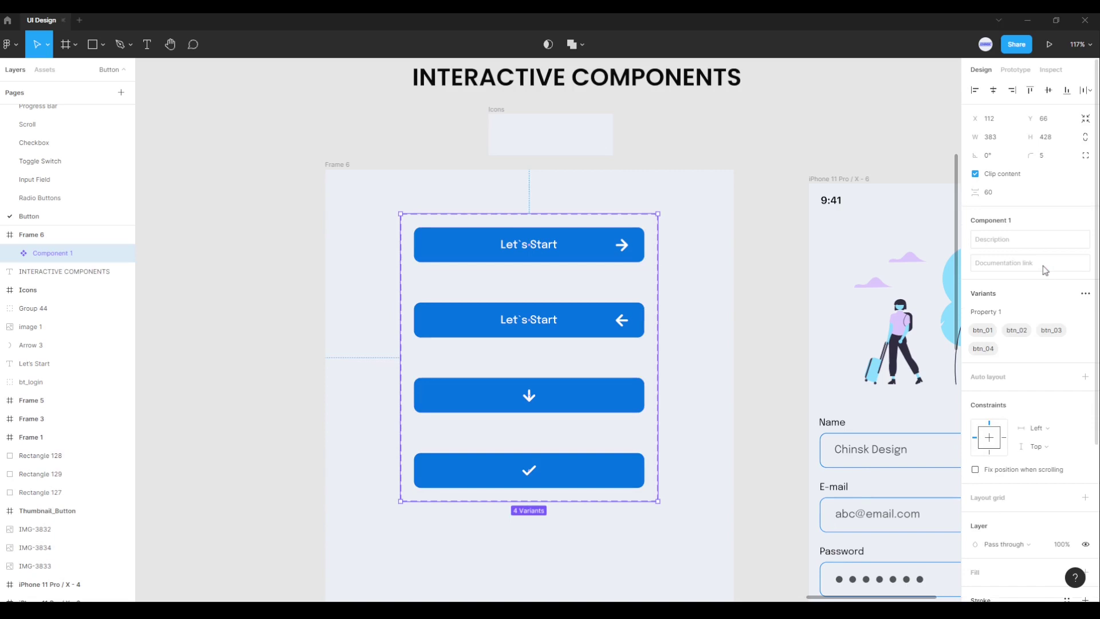
Step: Link btn_01 to btn_02 with an On tap trigger and Smart animate transition
mouse_move(529, 356)
click(1024, 75)
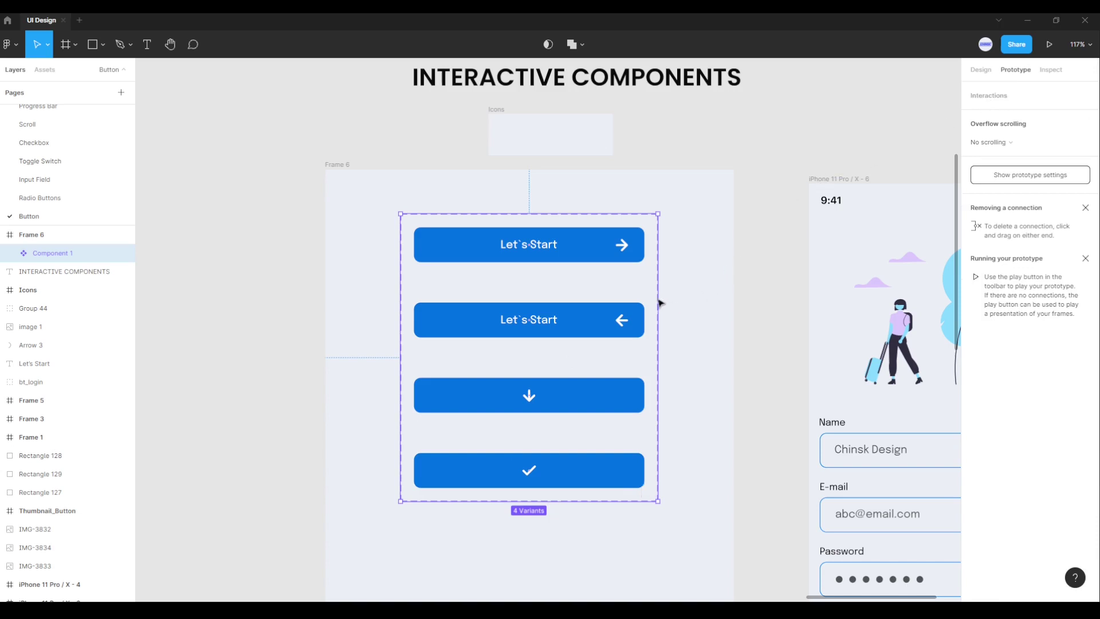
mouse_move(583, 248)
click(582, 248)
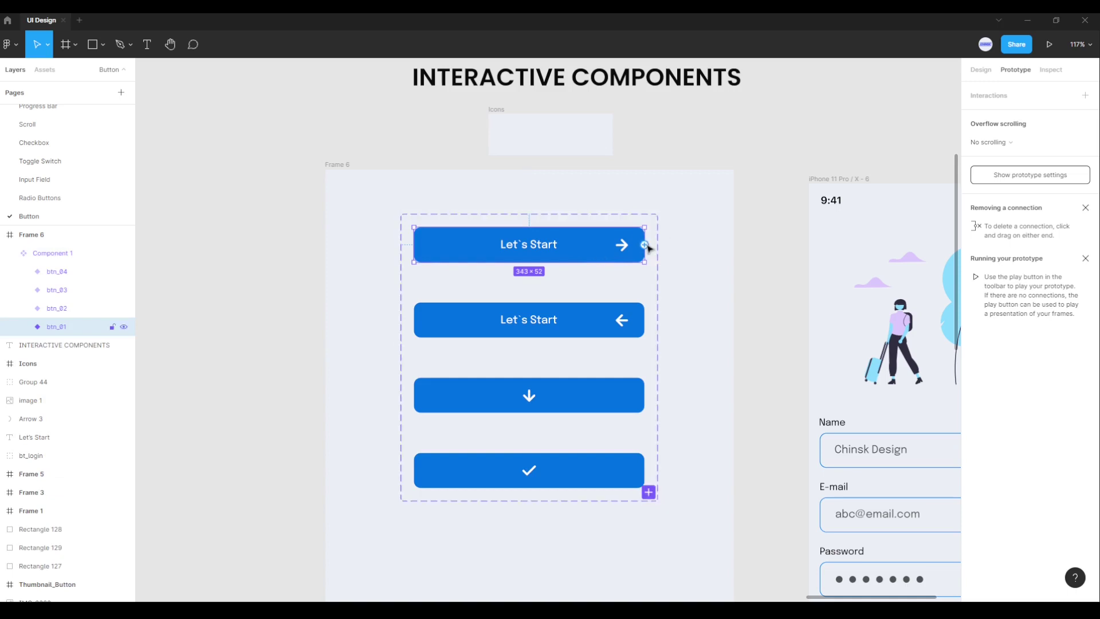
drag(644, 245, 604, 317)
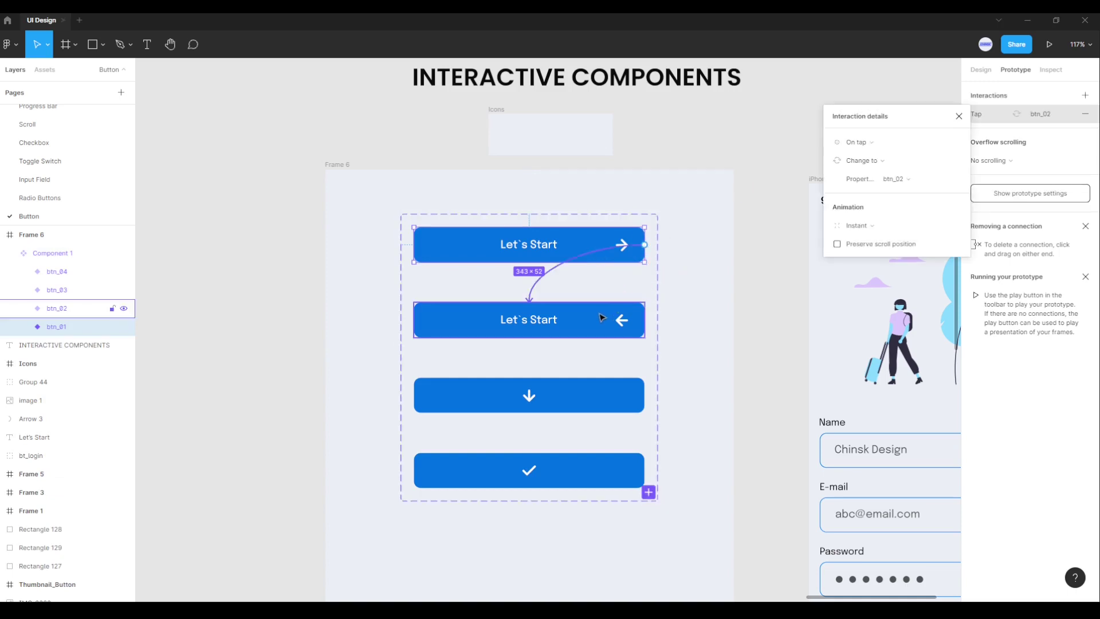
click(867, 148)
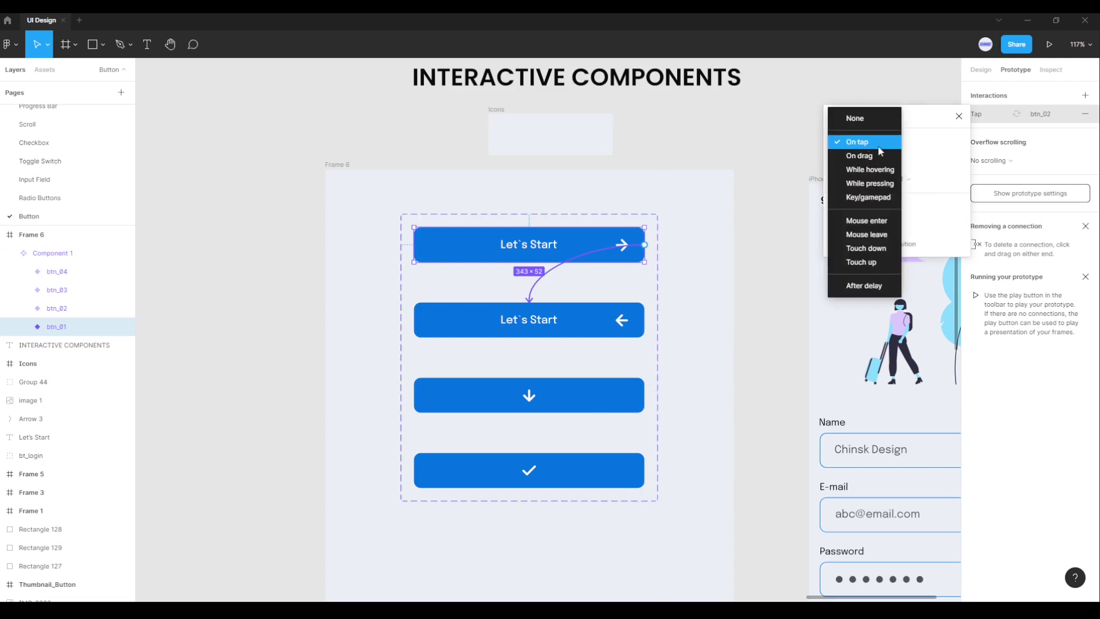
click(880, 148)
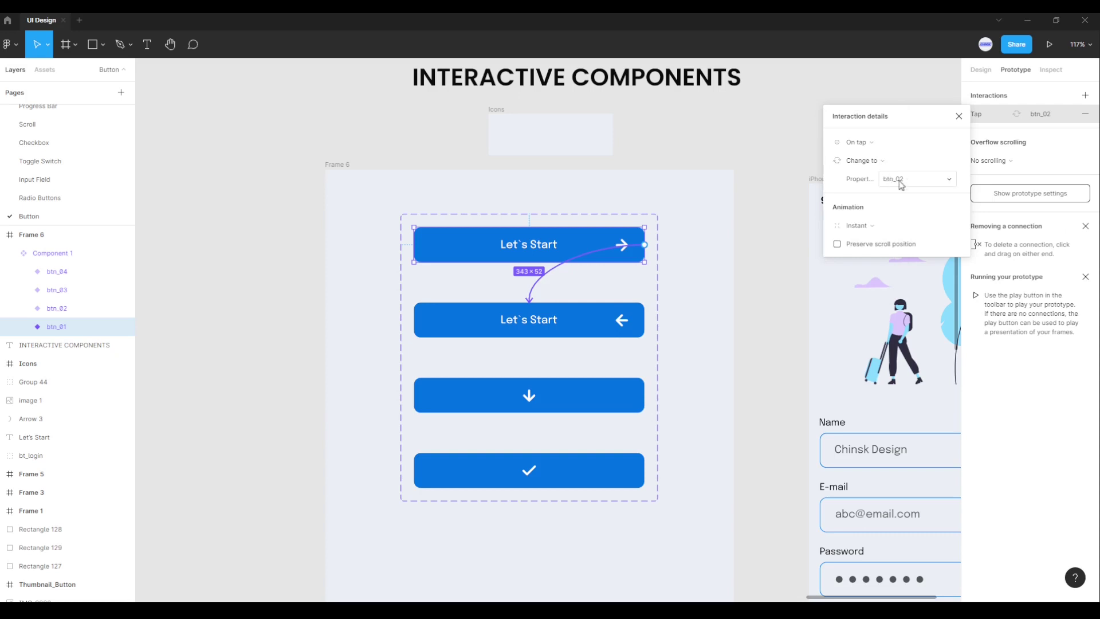
click(871, 225)
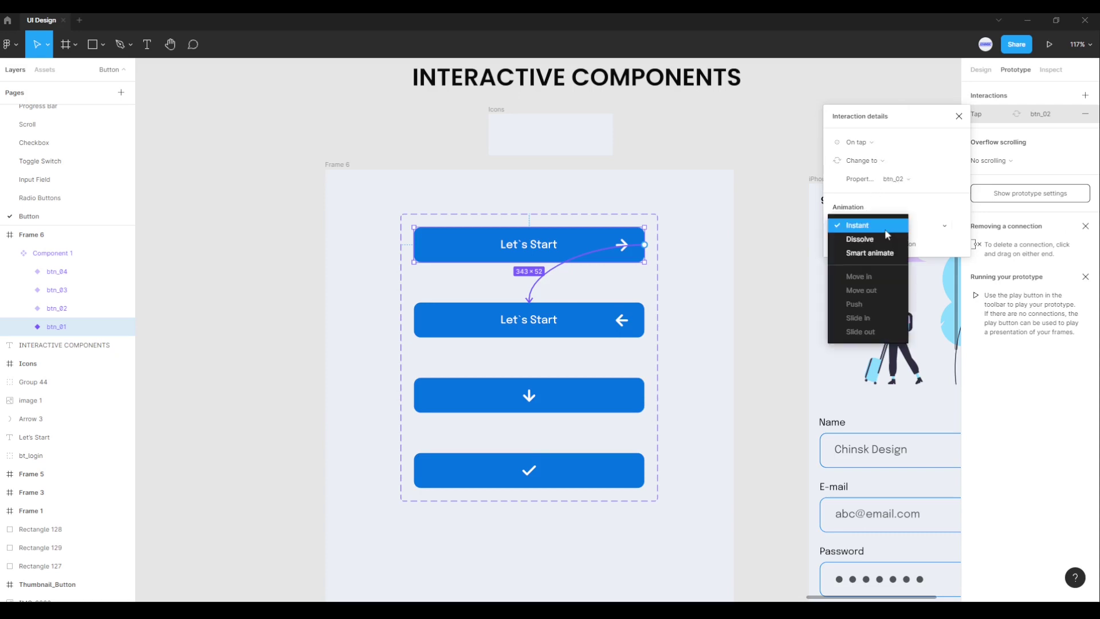
click(875, 253)
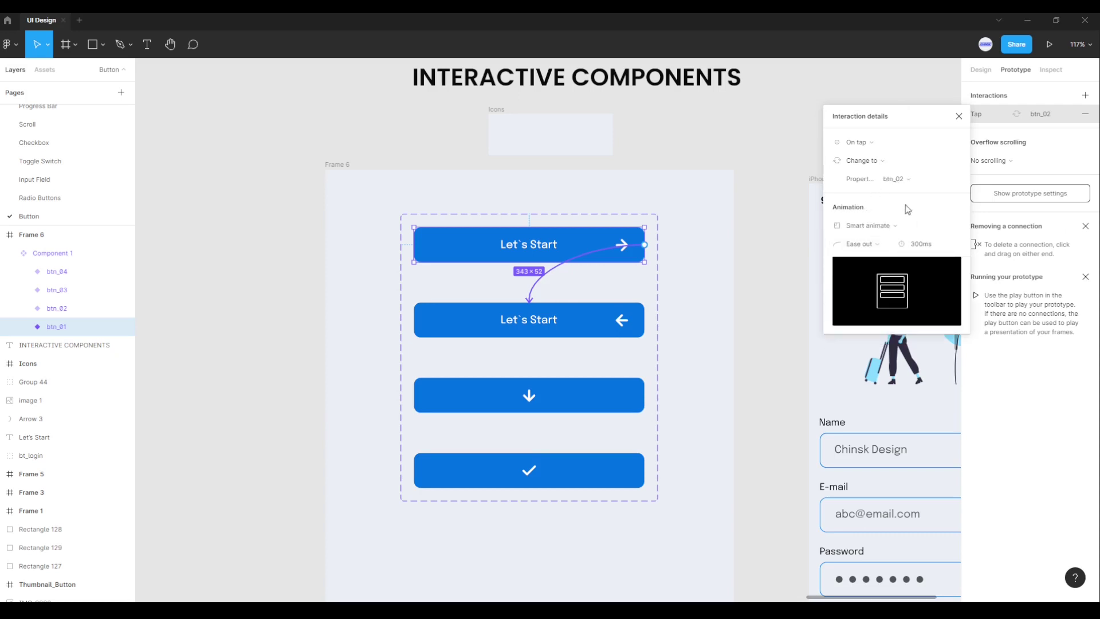
click(884, 245)
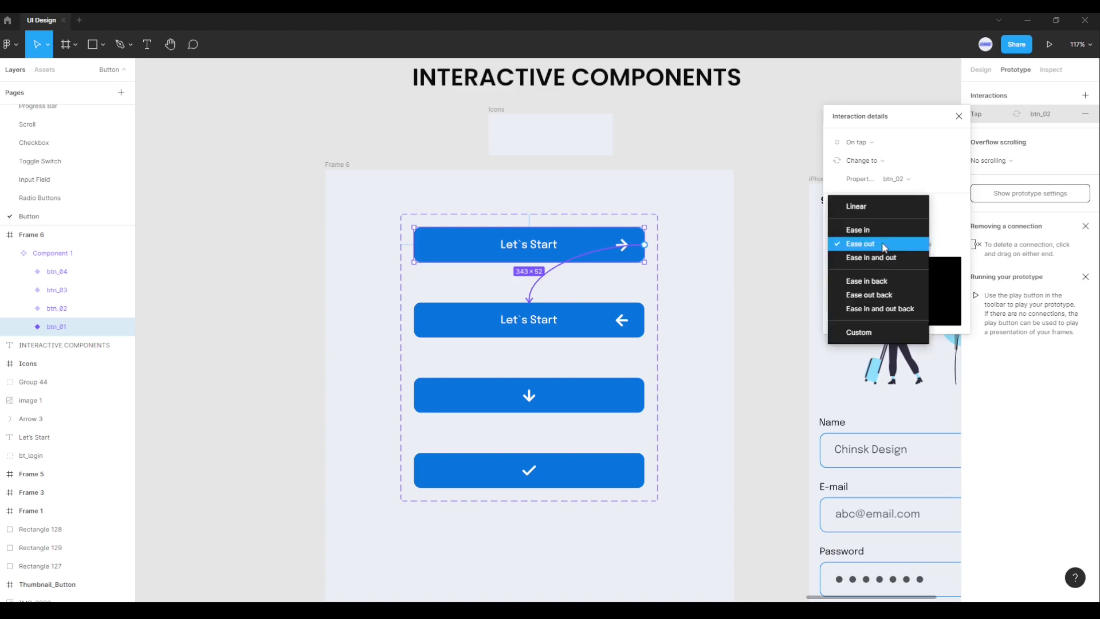
Step: Set a custom overshooting easing curve of 0.87, -0.55, 0.3, 1.5
click(871, 334)
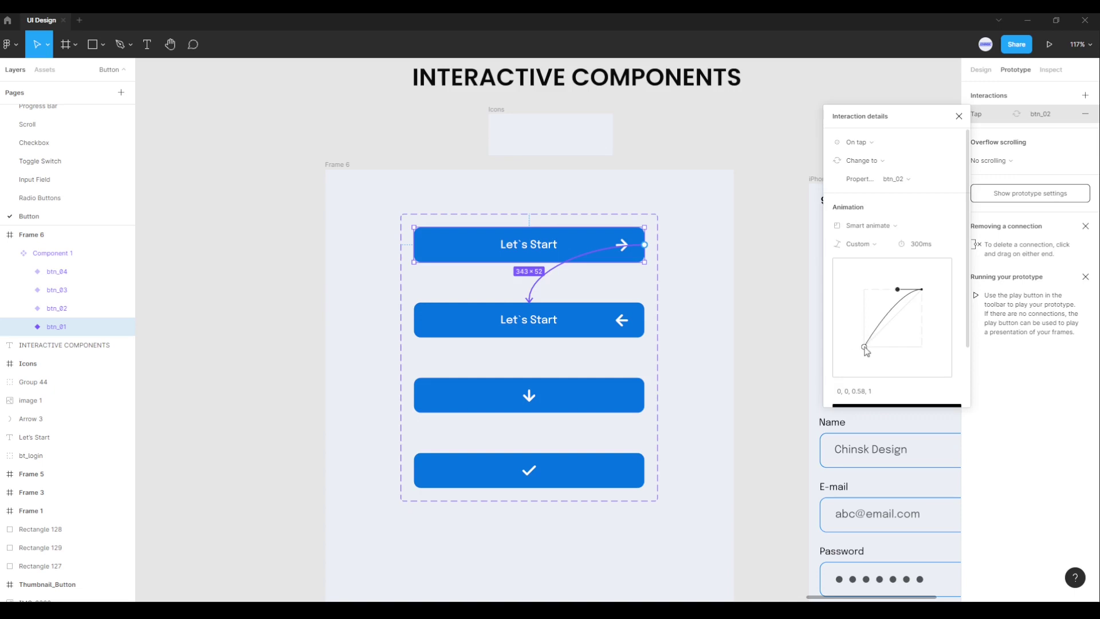
drag(865, 347, 888, 376)
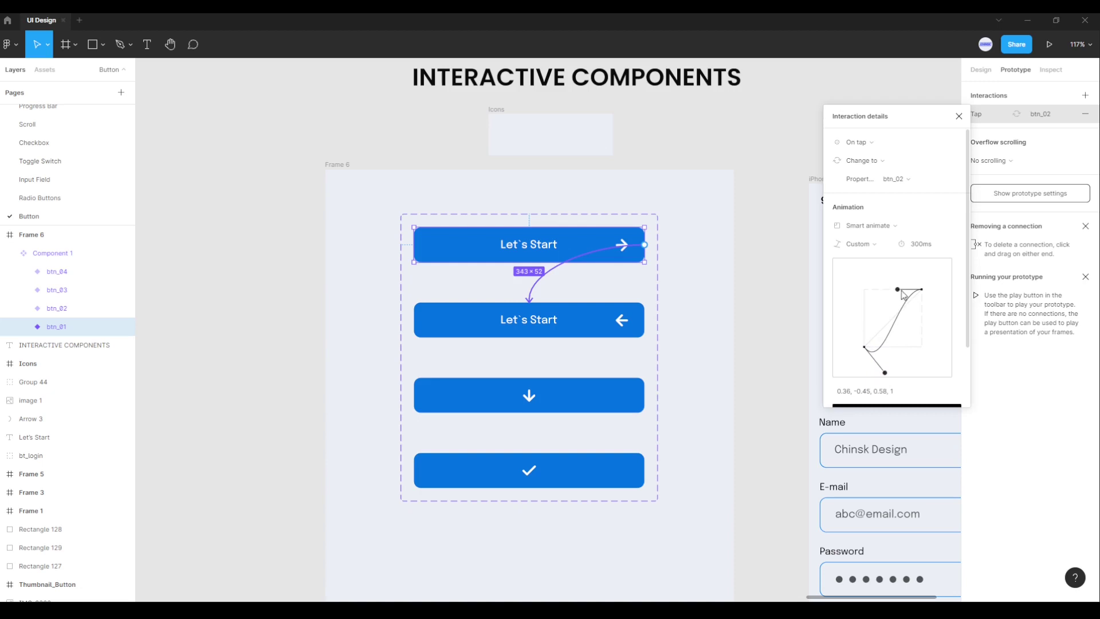
drag(898, 289, 892, 260)
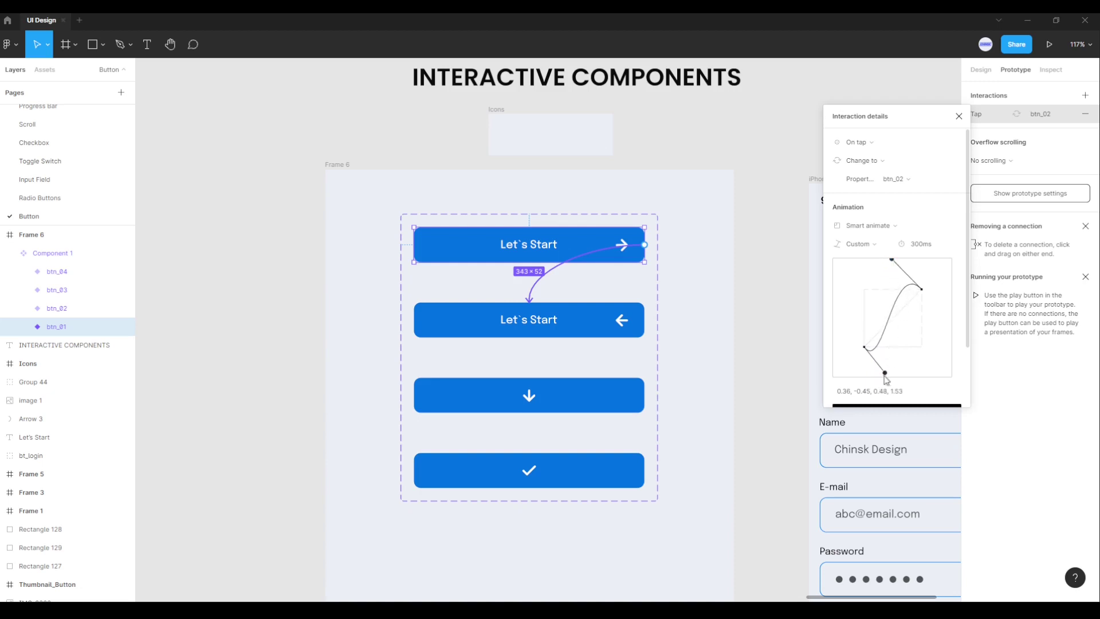
drag(886, 373, 906, 372)
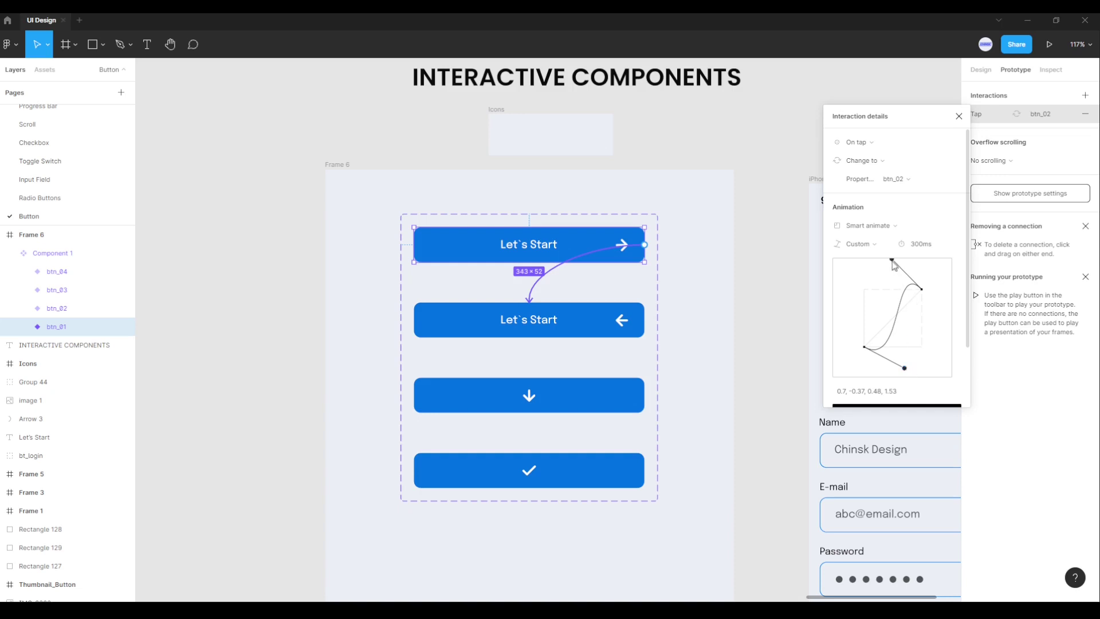
drag(892, 260, 888, 268)
click(851, 395)
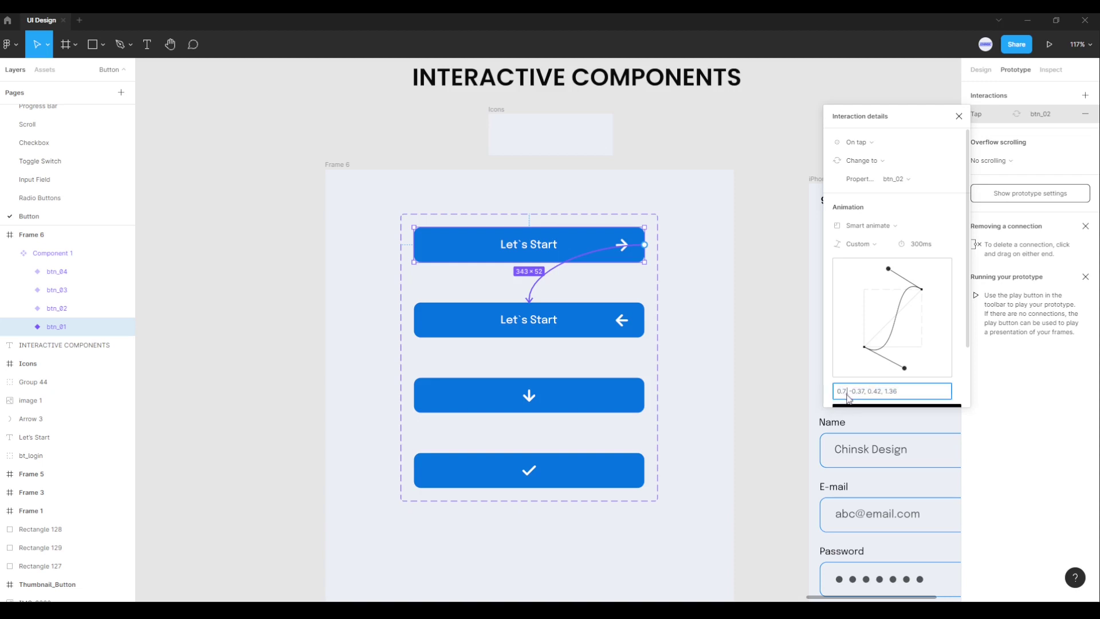
drag(845, 395, 843, 394)
text(87)
text(55)
drag(879, 393, 884, 395)
drag(892, 393, 897, 393)
key(Return)
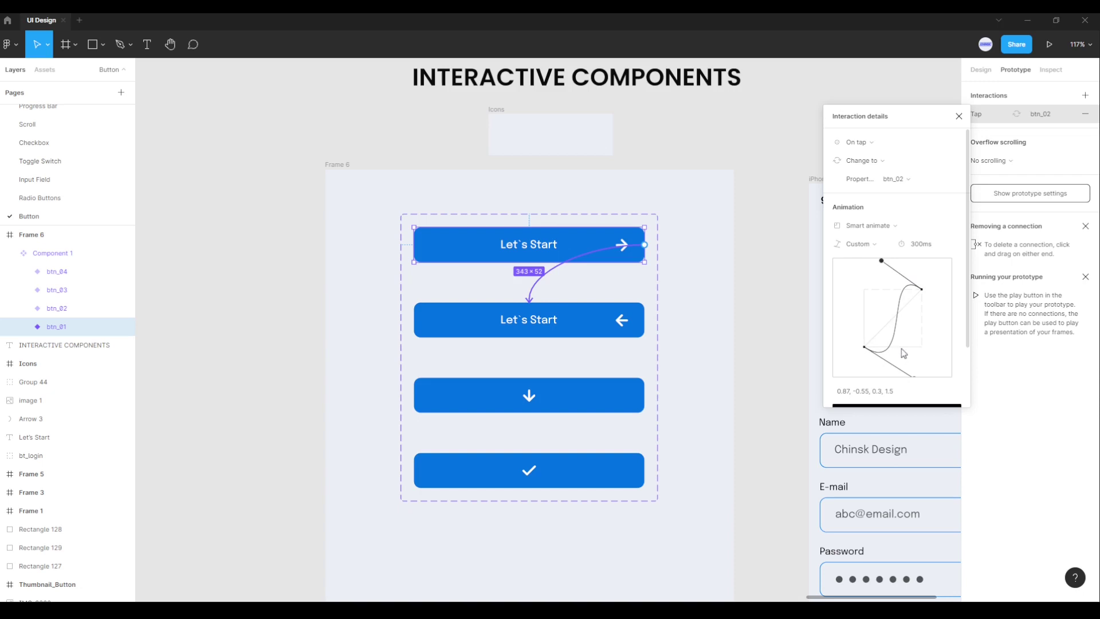
Step: Change the transition duration from 300ms to 800ms
click(921, 251)
drag(915, 253, 934, 252)
text(800)
key(Return)
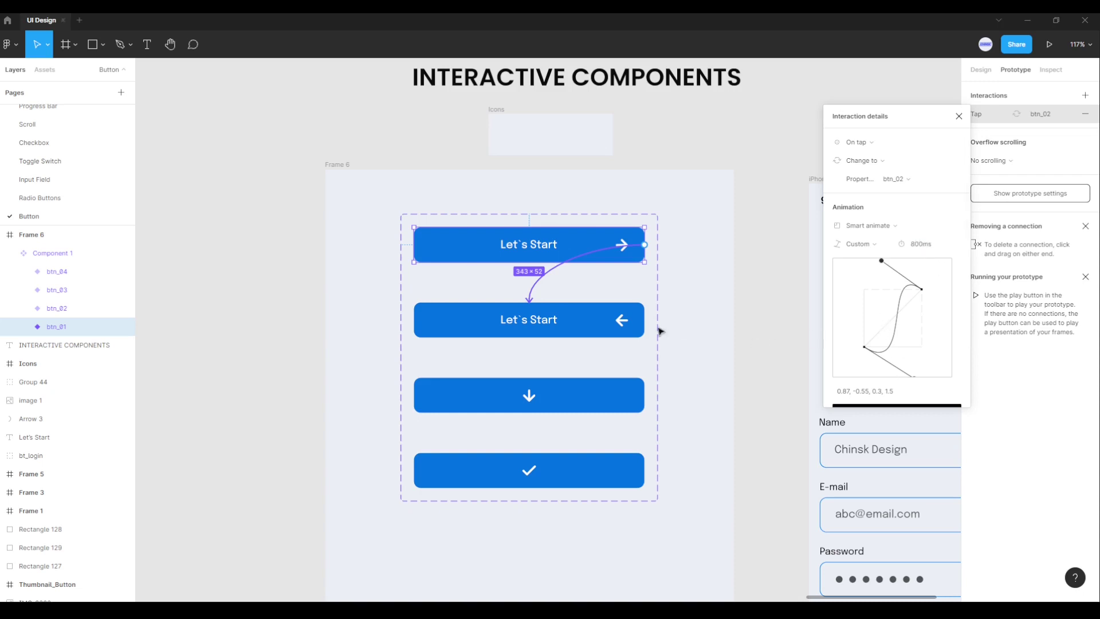
Step: Link btn_02 to btn_03 with a 400ms After delay trigger
click(959, 116)
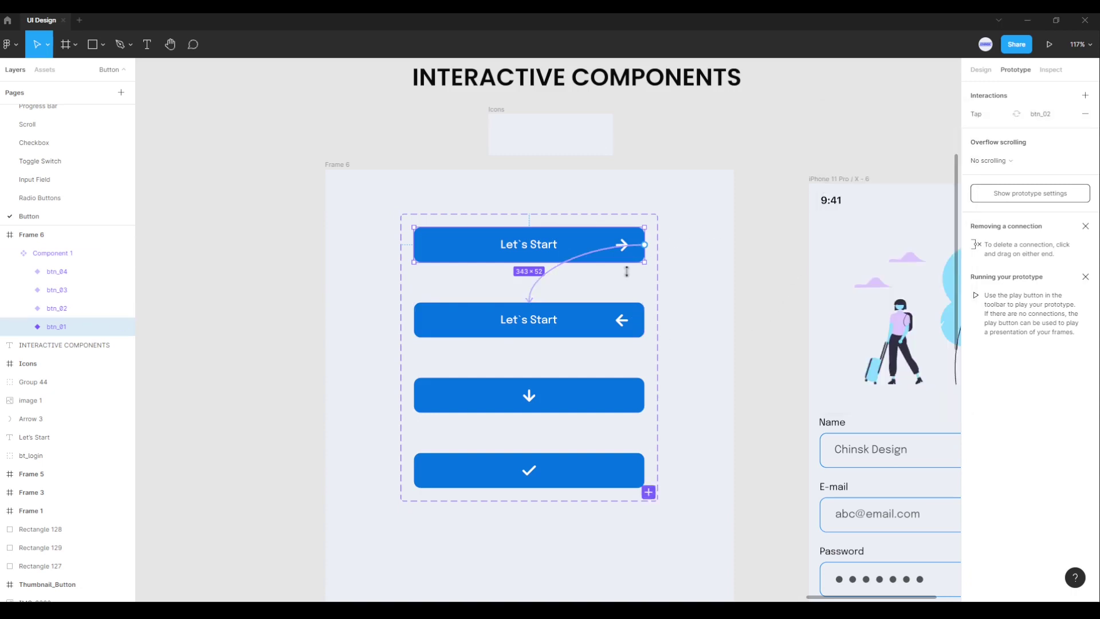
click(630, 321)
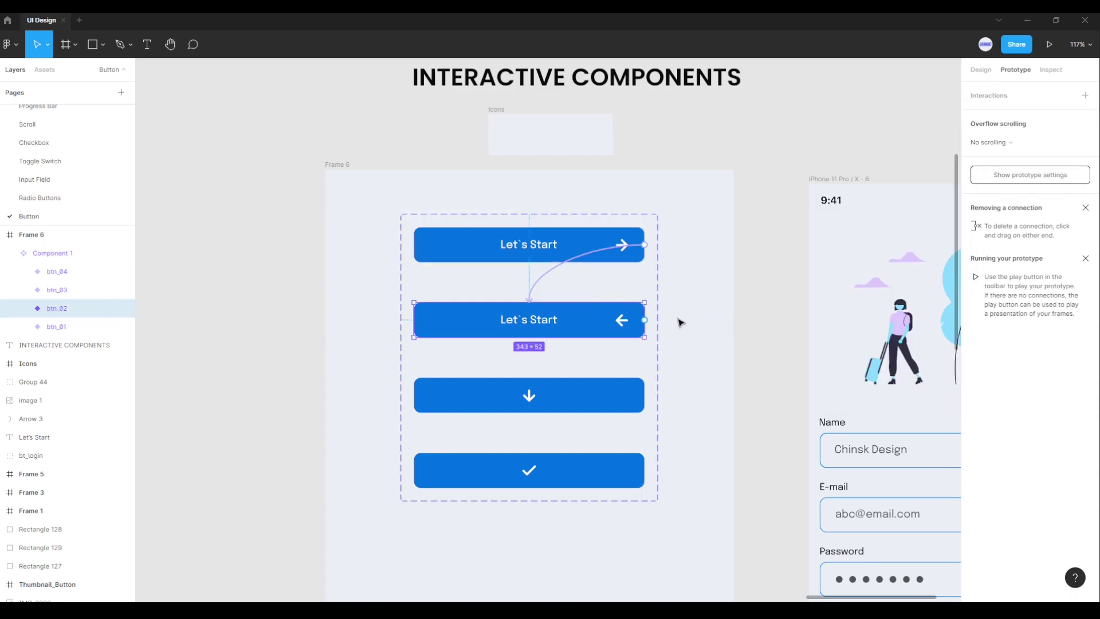
mouse_move(645, 320)
mouse_down()
mouse_move(669, 342)
mouse_move(604, 393)
mouse_up()
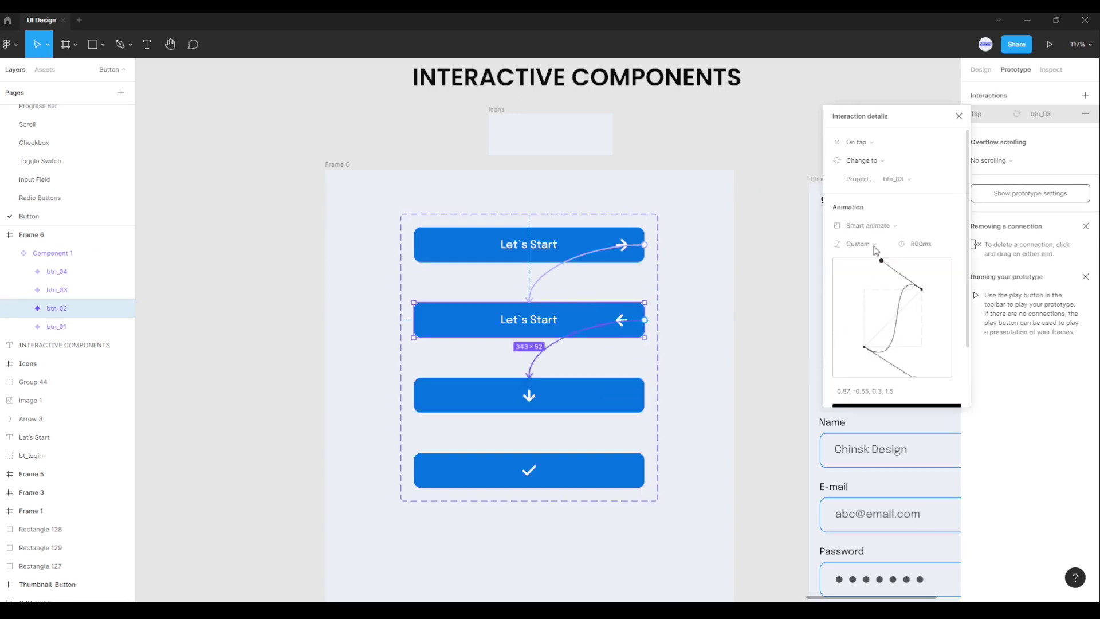
click(869, 142)
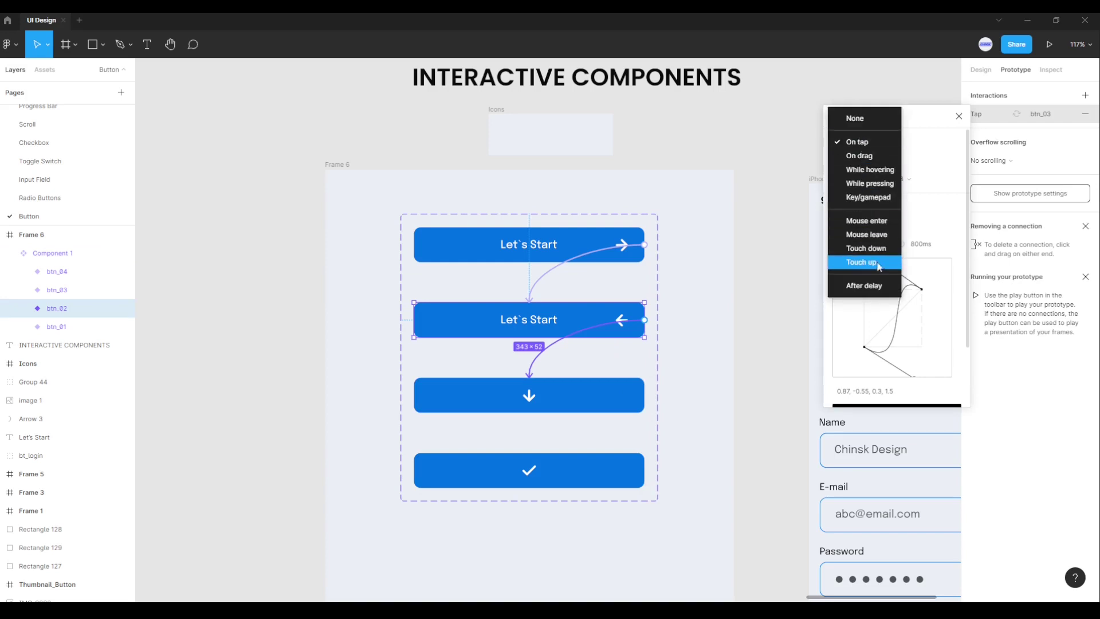
click(866, 286)
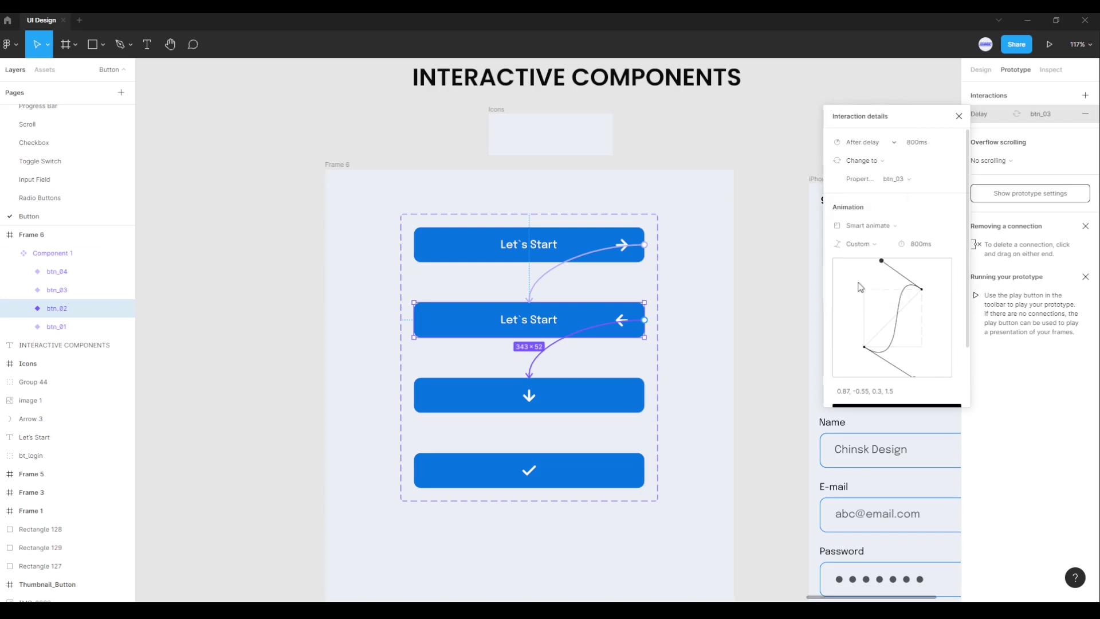
click(921, 146)
drag(910, 147, 932, 152)
text(400)
key(Return)
click(959, 117)
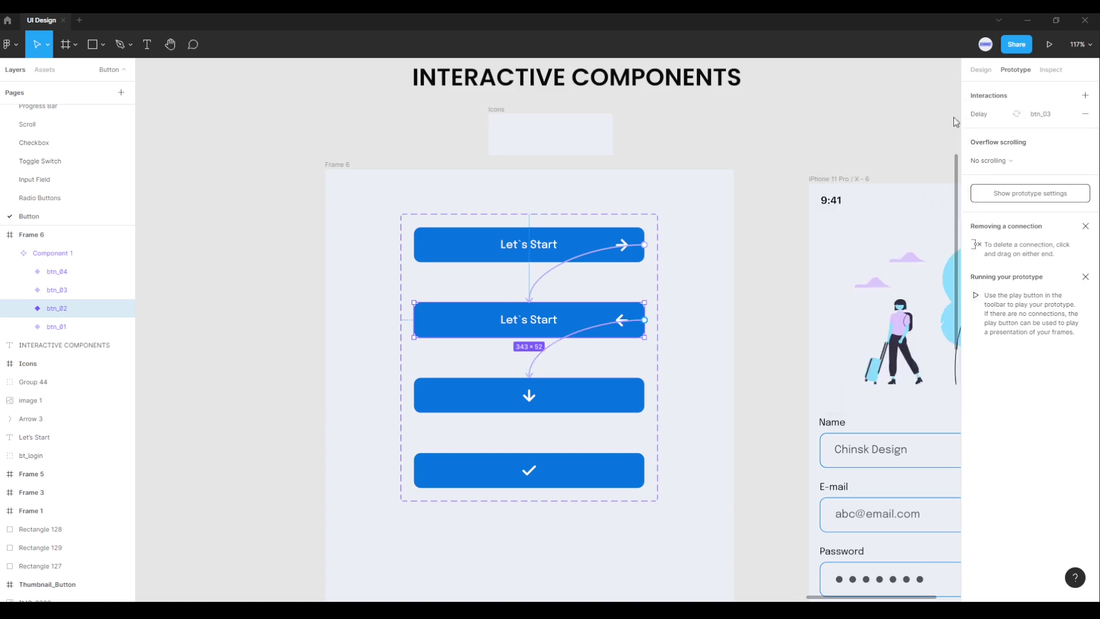
Step: Connect btn_03 to btn_04 with an After delay trigger of 400 ms
click(604, 402)
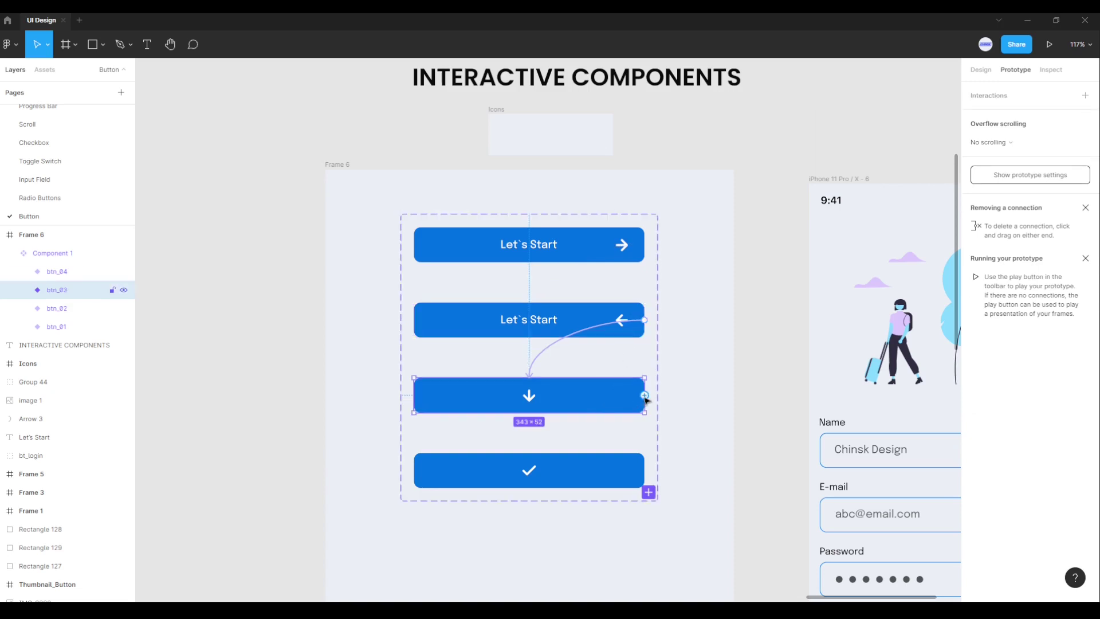
drag(644, 395, 565, 467)
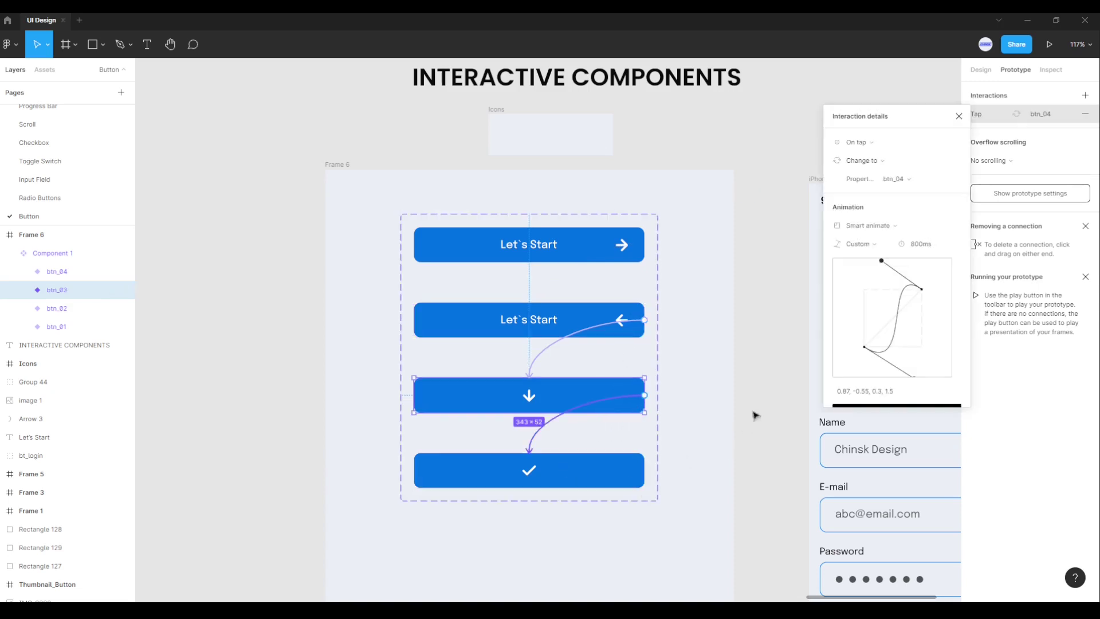
click(874, 149)
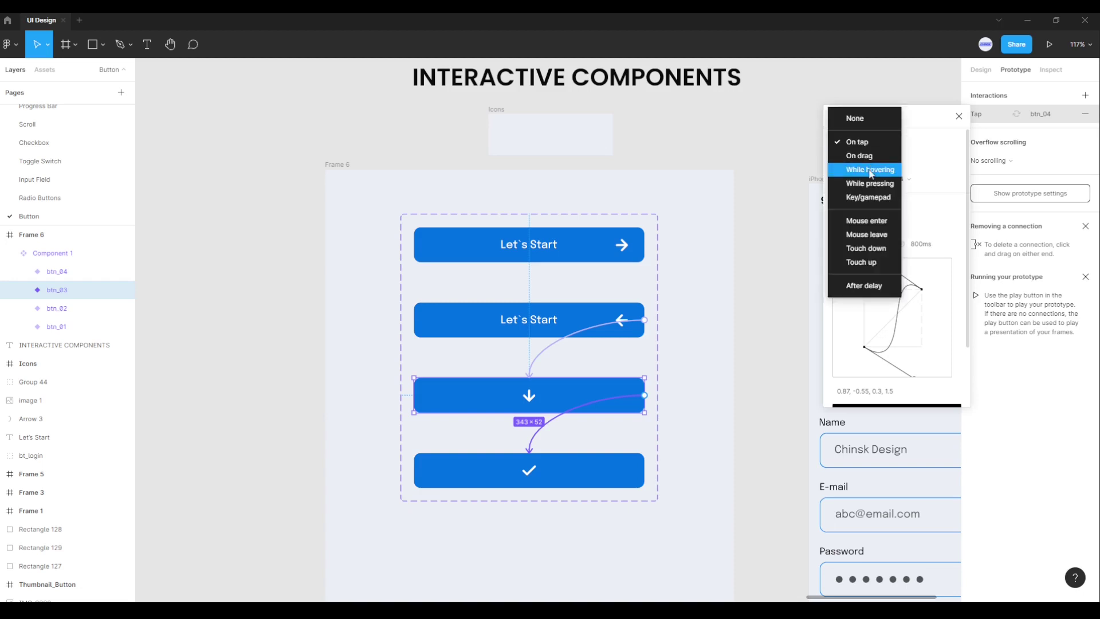
click(870, 287)
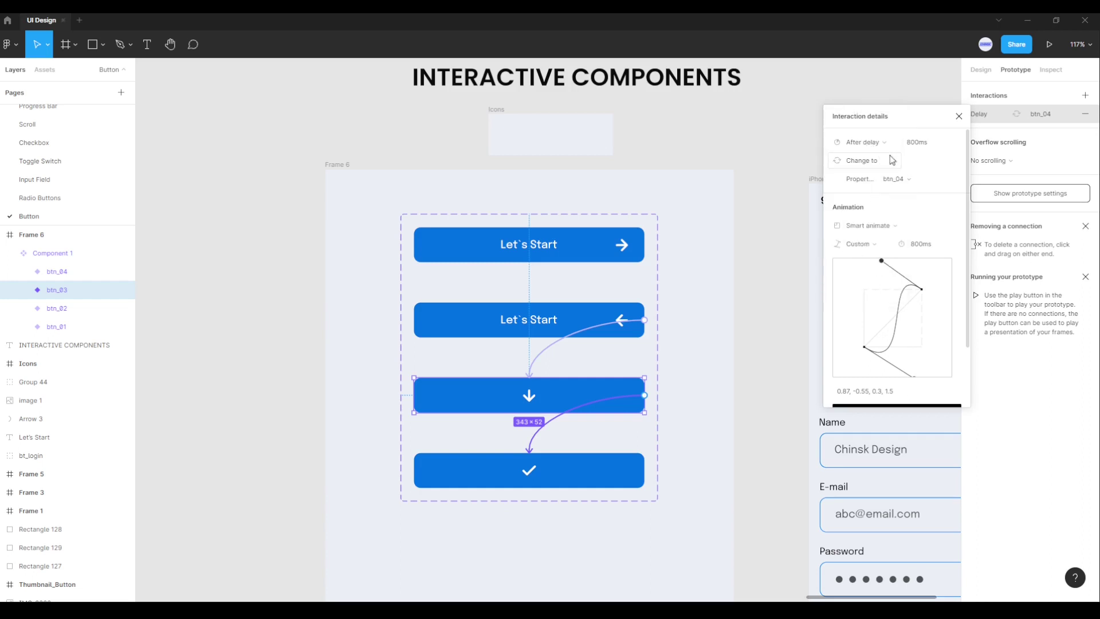
click(916, 147)
text(400)
key(Return)
click(958, 117)
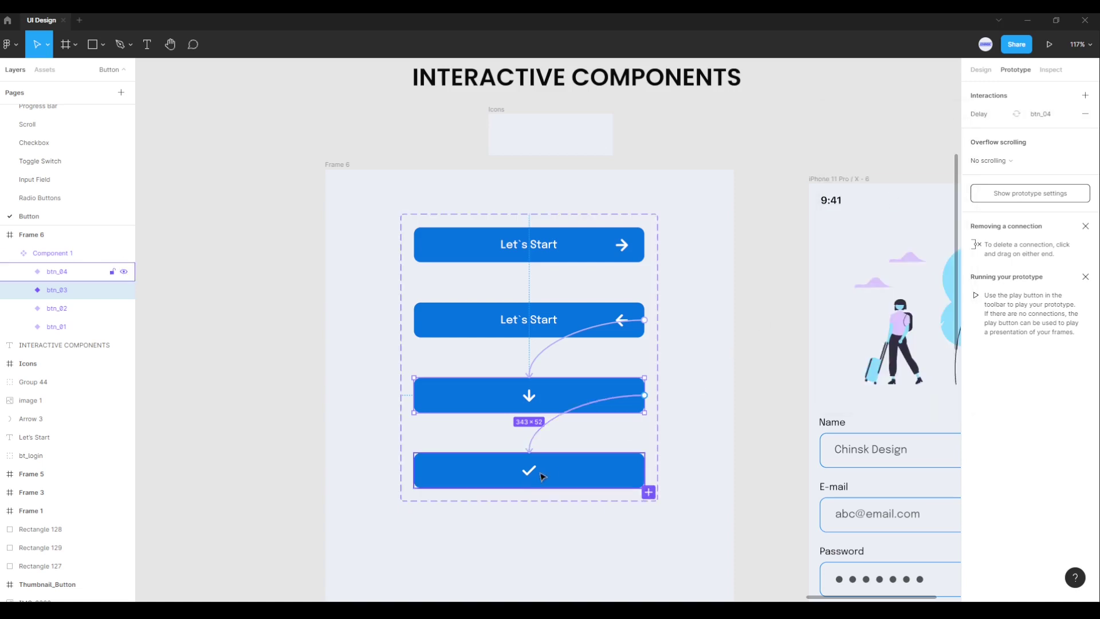
click(571, 246)
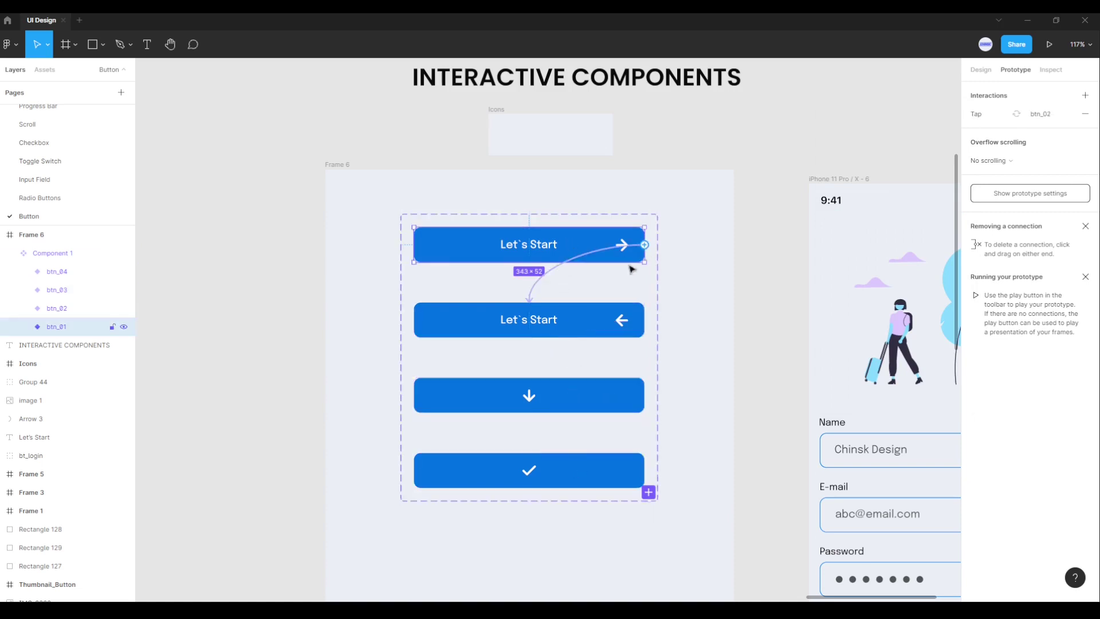
Step: Review the button variants' prototype connections, then return to the Design properties
click(615, 319)
click(577, 401)
click(582, 469)
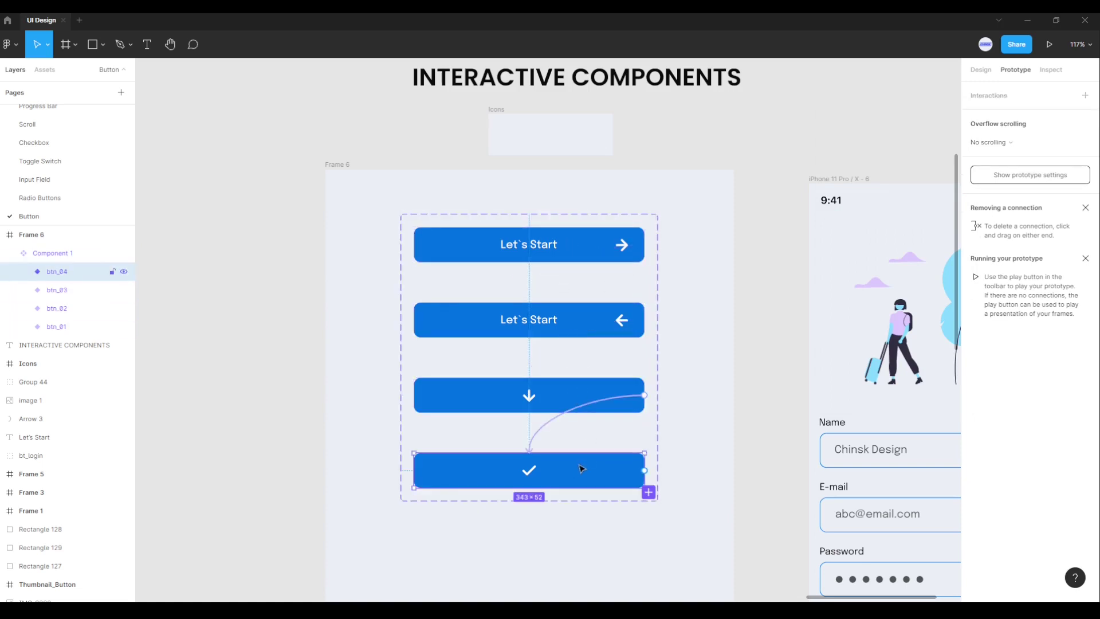
click(707, 458)
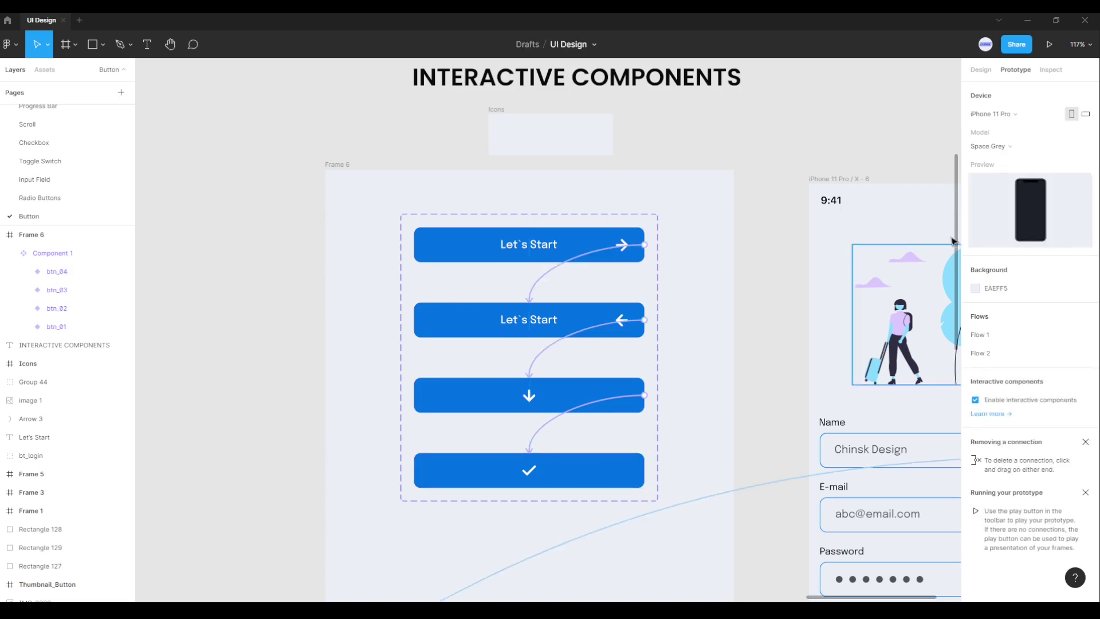
click(981, 70)
scroll(698, 505, down, 5)
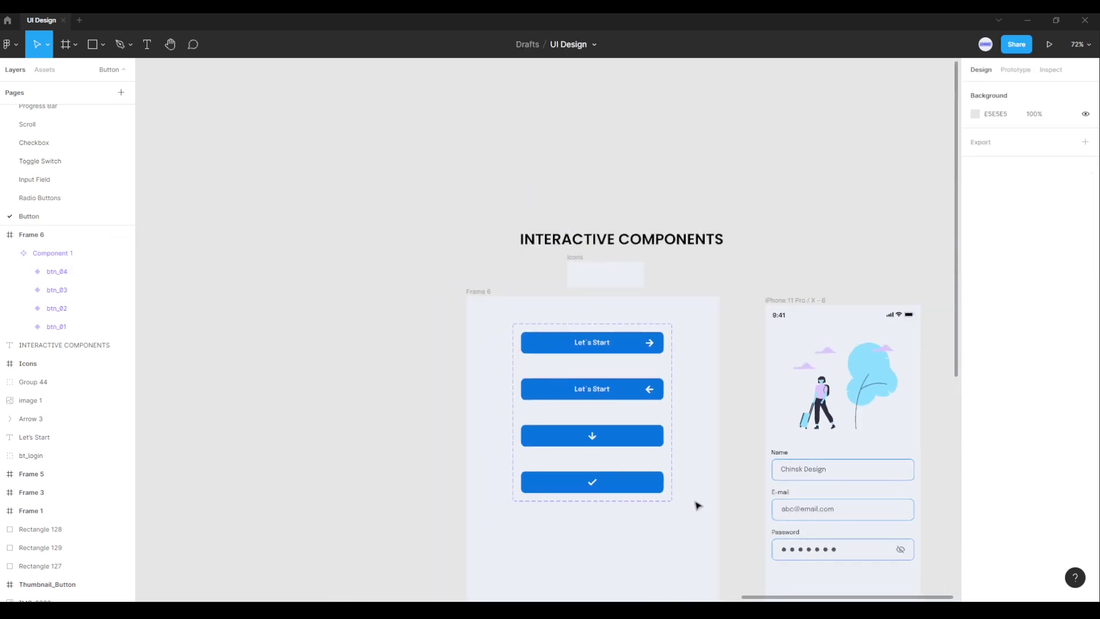
mouse_move(698, 505)
mouse_down()
mouse_move(621, 409)
mouse_move(544, 359)
mouse_up()
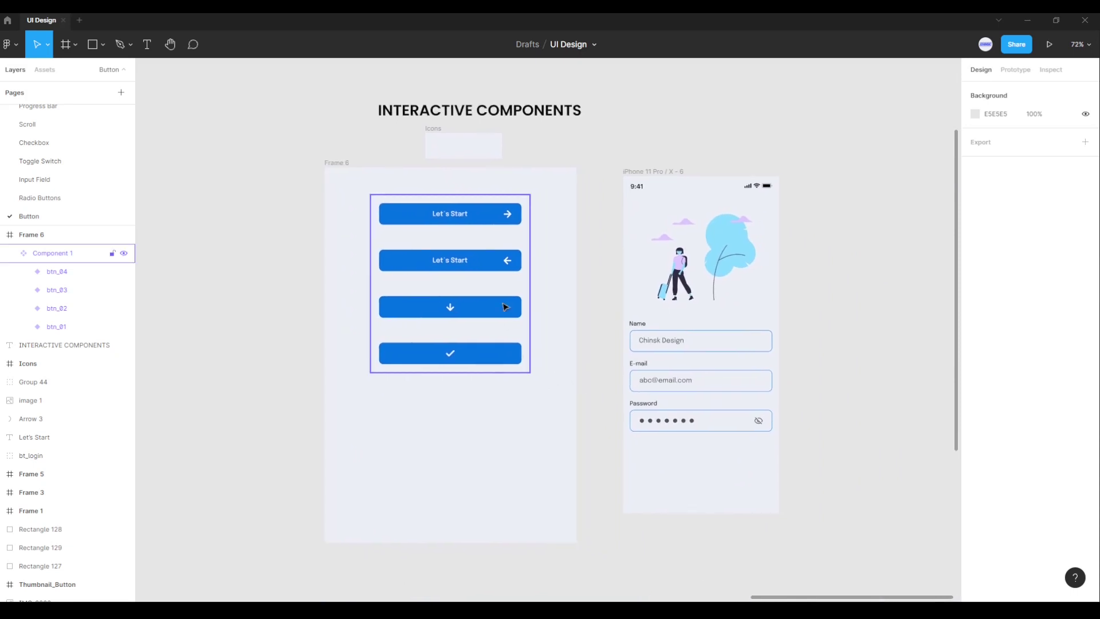
Step: Copy the top Let's Start variant btn_01
double_click(484, 216)
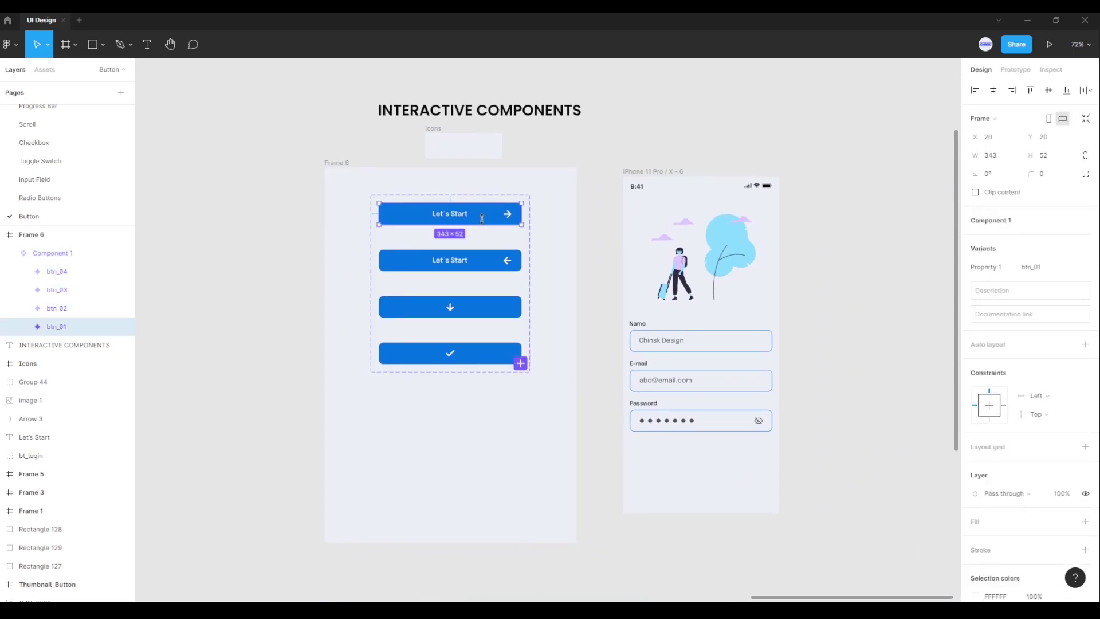
right_click(483, 214)
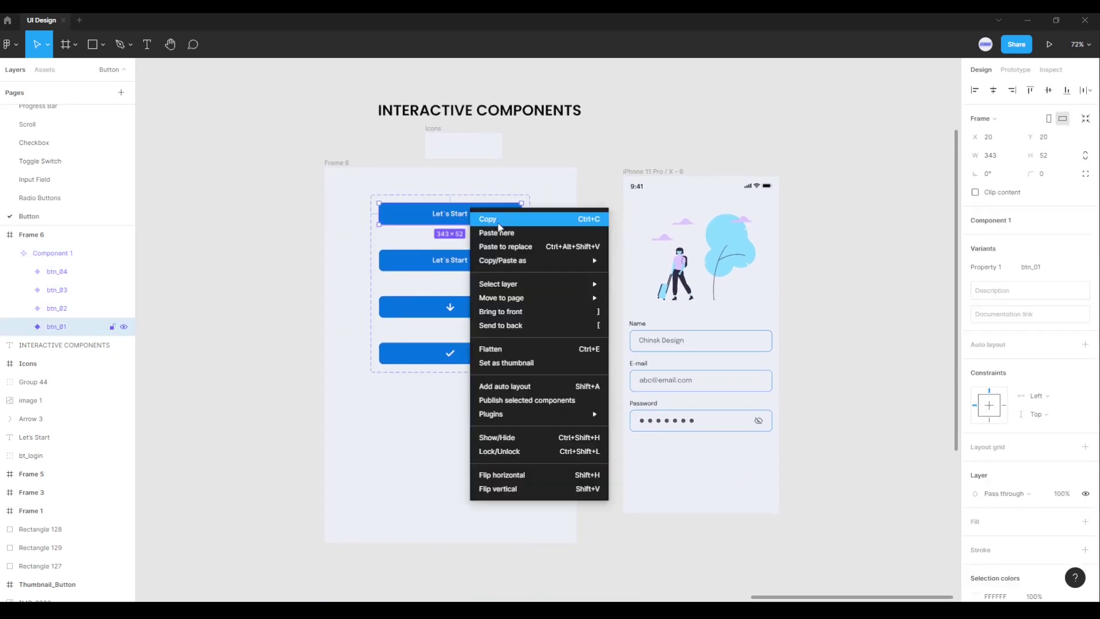
click(498, 221)
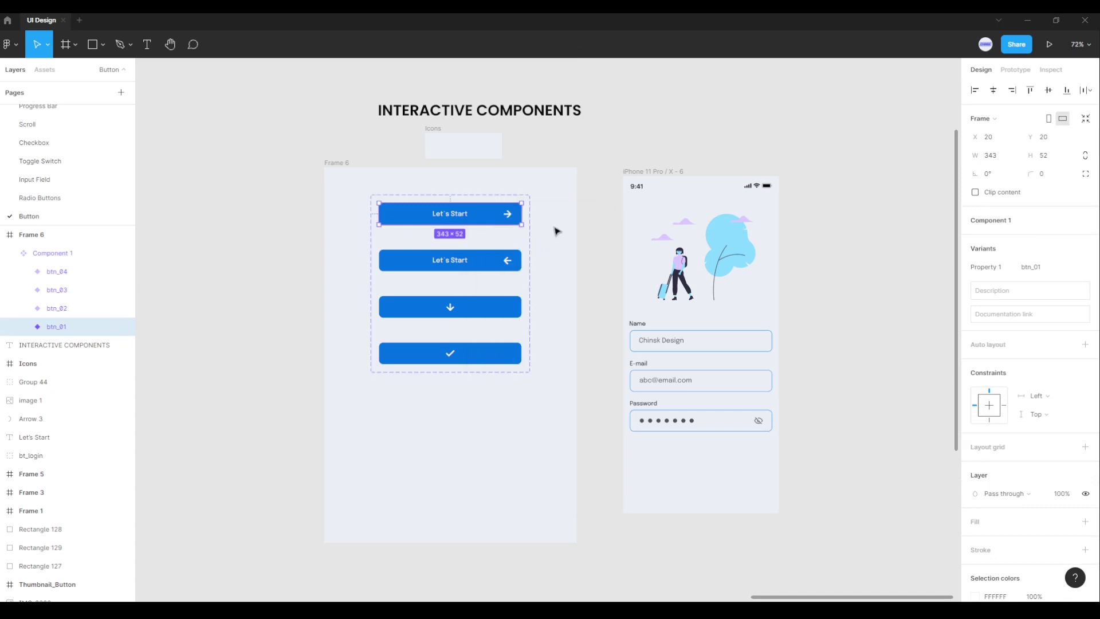
scroll(518, 256, right, 3)
scroll(542, 281, up, 2)
scroll(523, 231, down, 1)
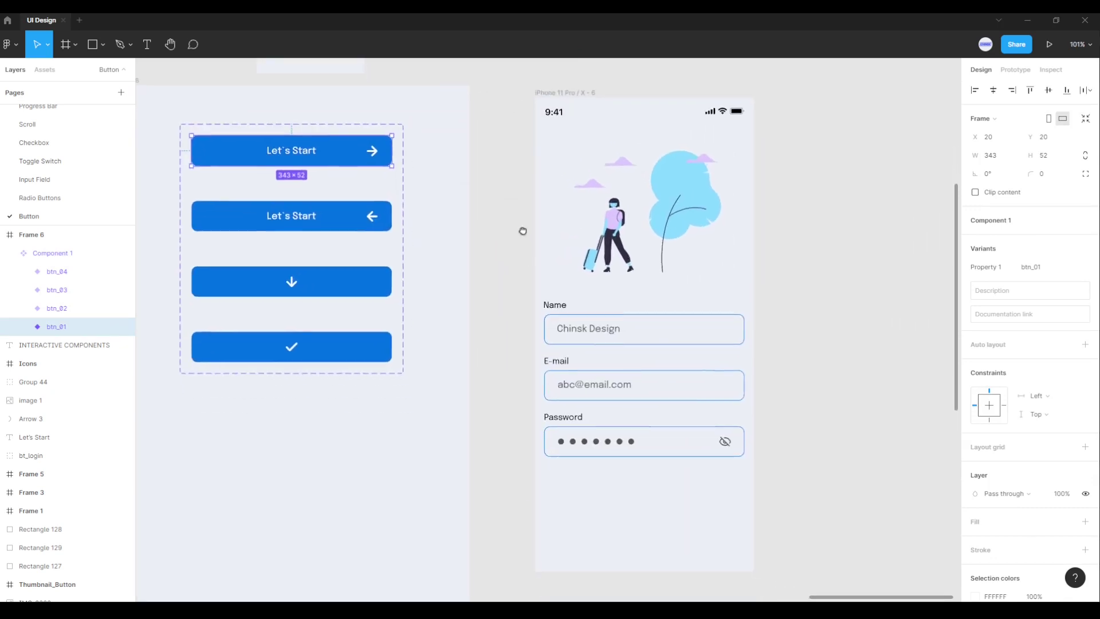
scroll(535, 195, down, 1)
Step: Paste the button into the iPhone login screen, positioned just below the Password field
click(565, 68)
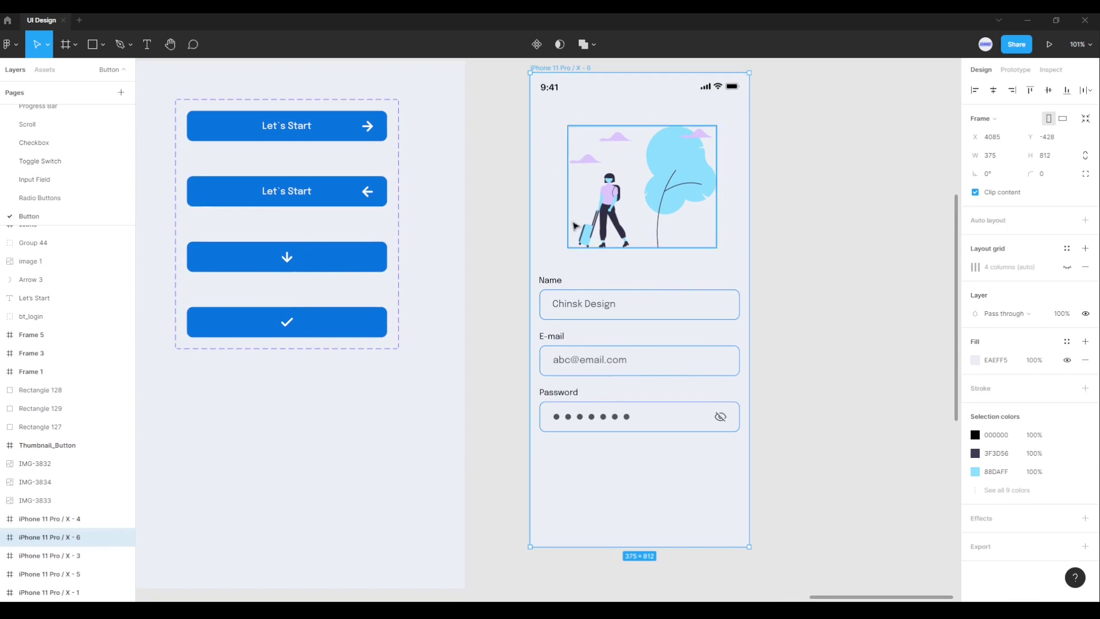
right_click(645, 494)
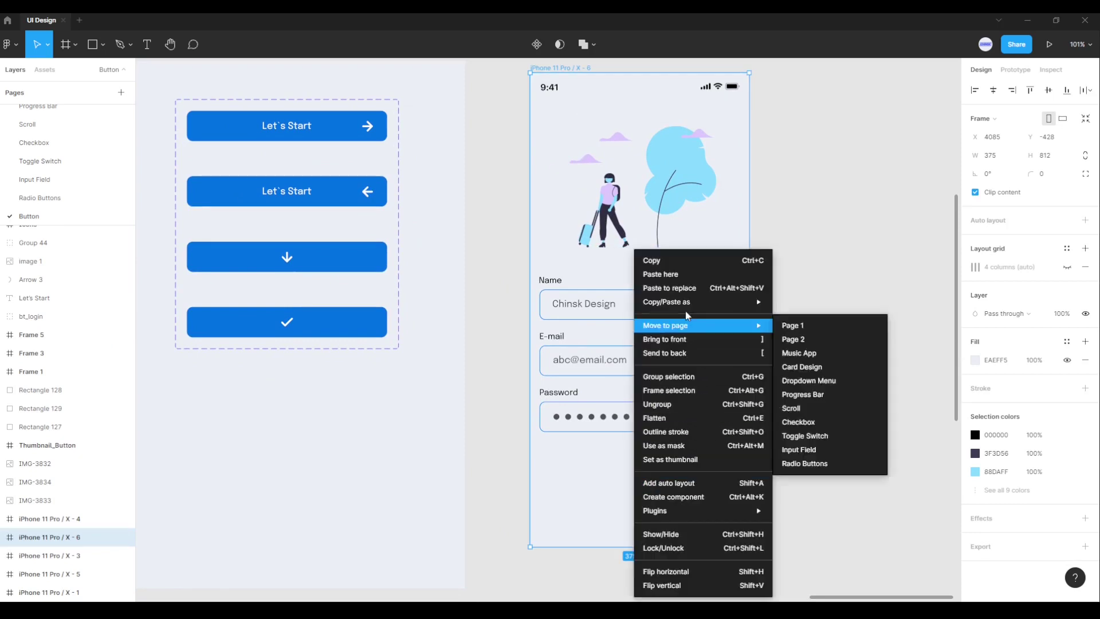
click(675, 276)
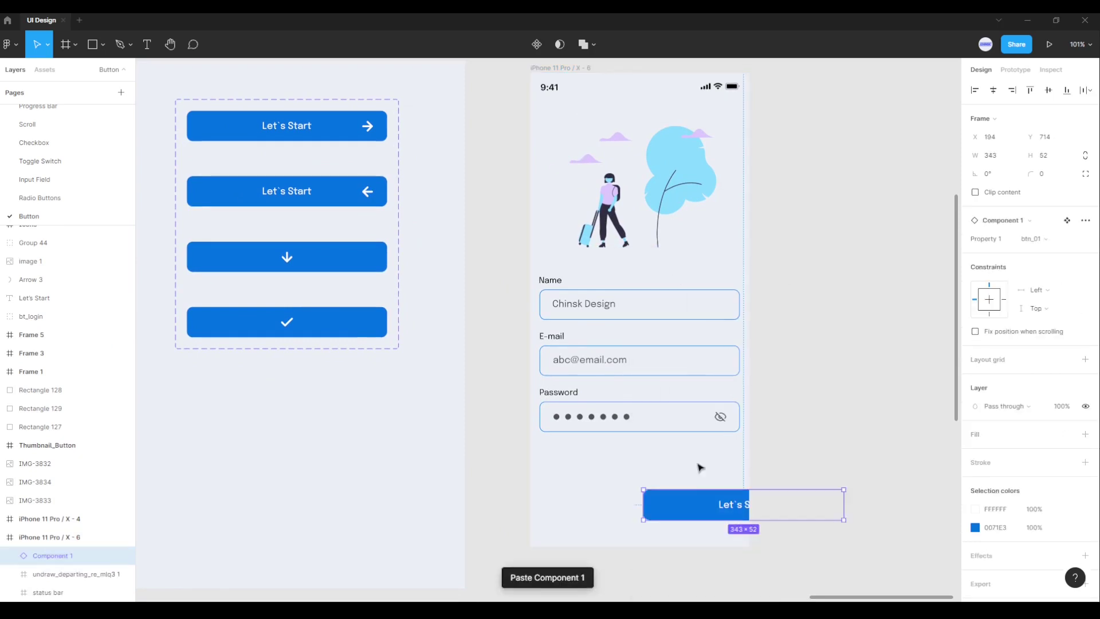
mouse_move(682, 506)
mouse_down()
mouse_move(599, 476)
mouse_move(590, 483)
mouse_up()
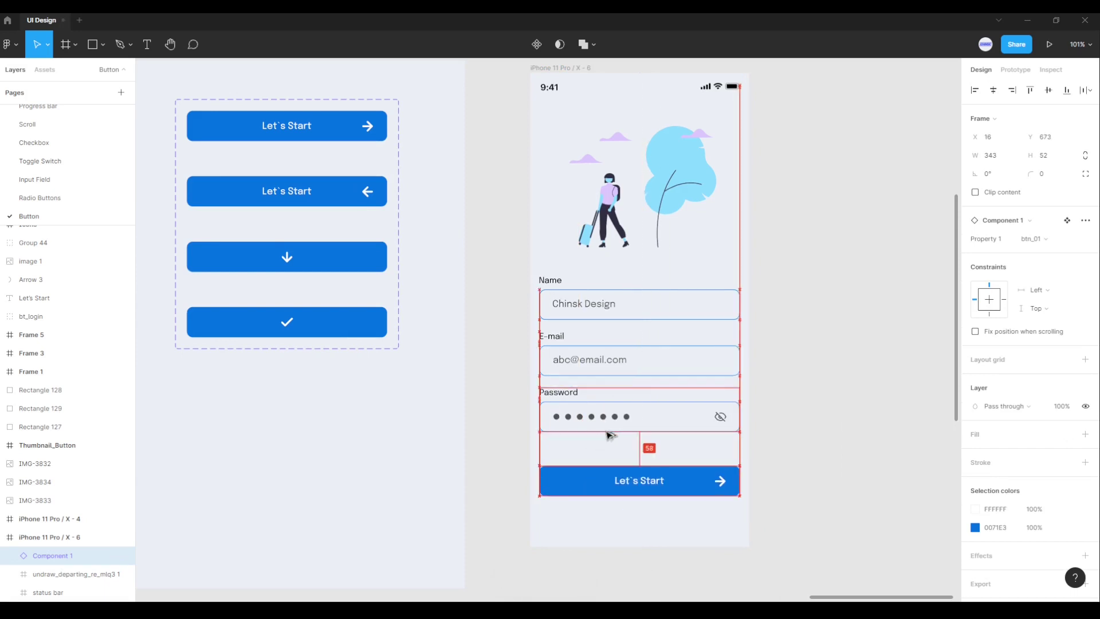
key(Up)
key(Up)
key(Up)
key(Up)
key(Up)
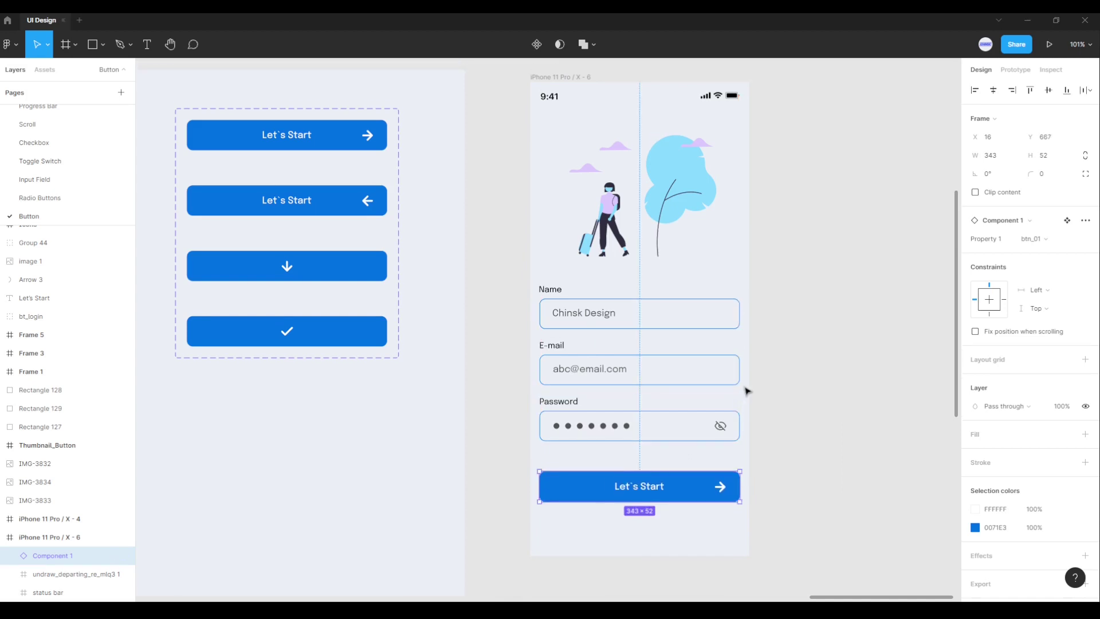
scroll(745, 393, down, 3)
scroll(751, 413, right, 5)
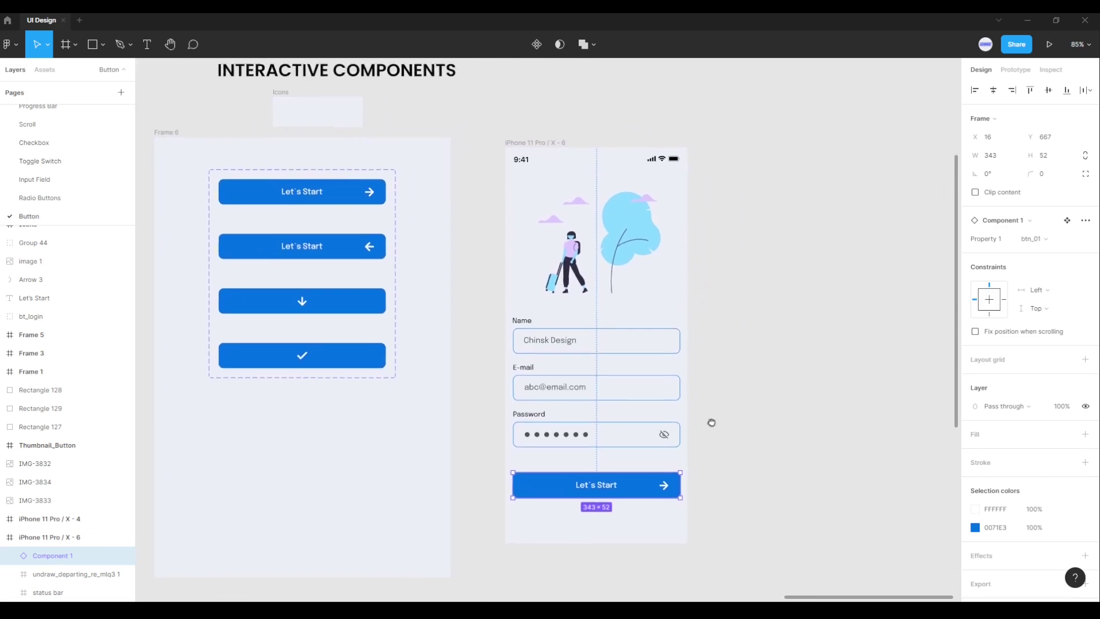
scroll(744, 427, up, 1)
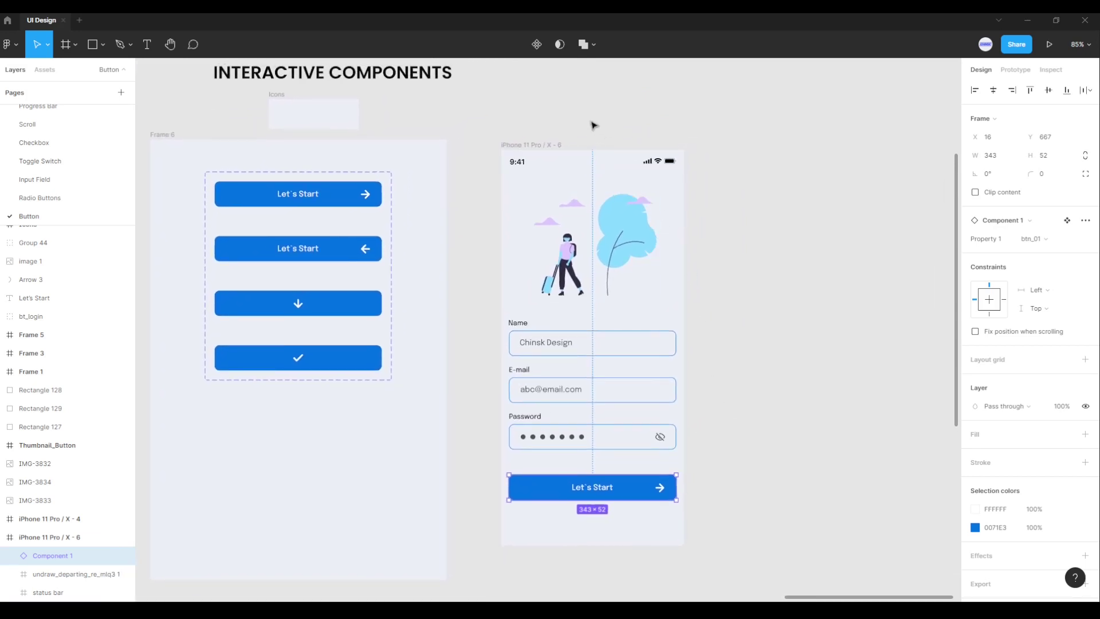
click(544, 147)
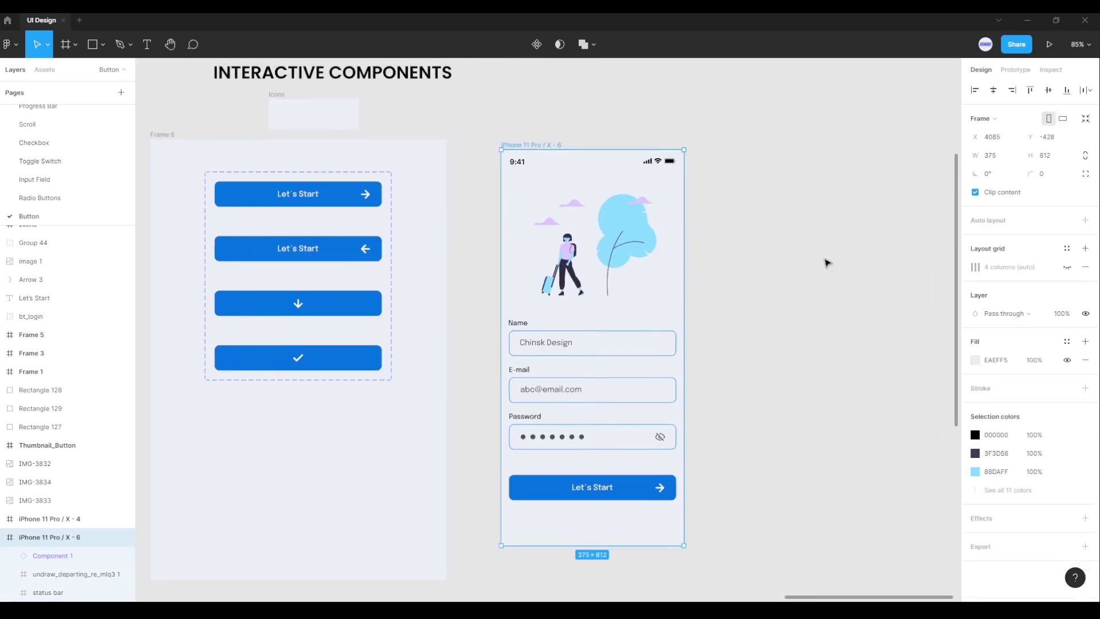
Step: Present the login prototype without the Flows list and tap Let's Start twice to cycle variants
click(1051, 46)
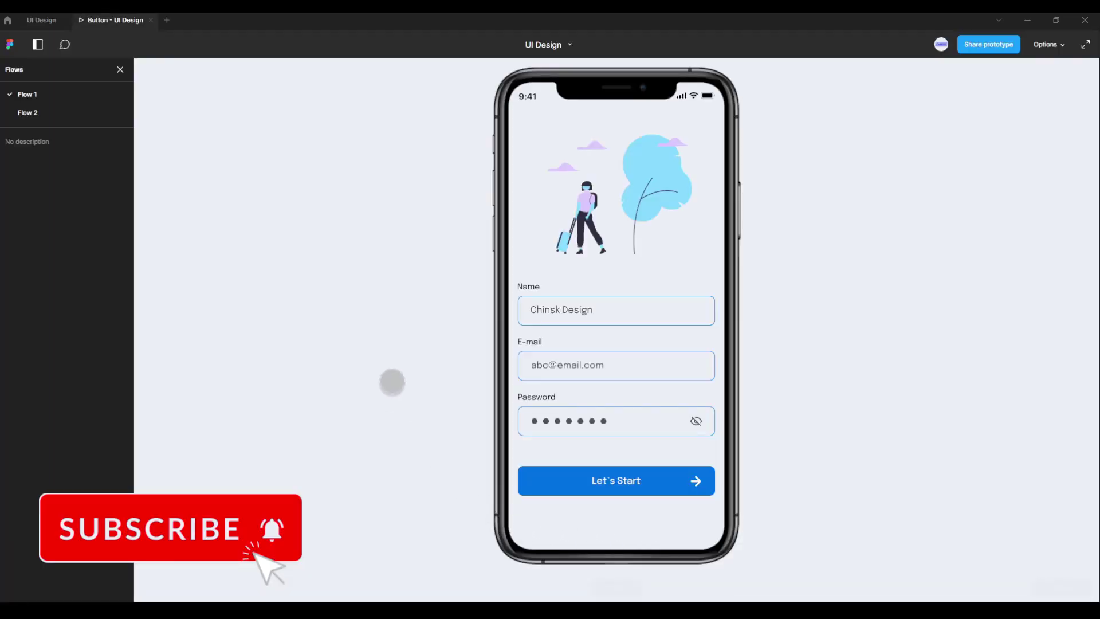
click(120, 70)
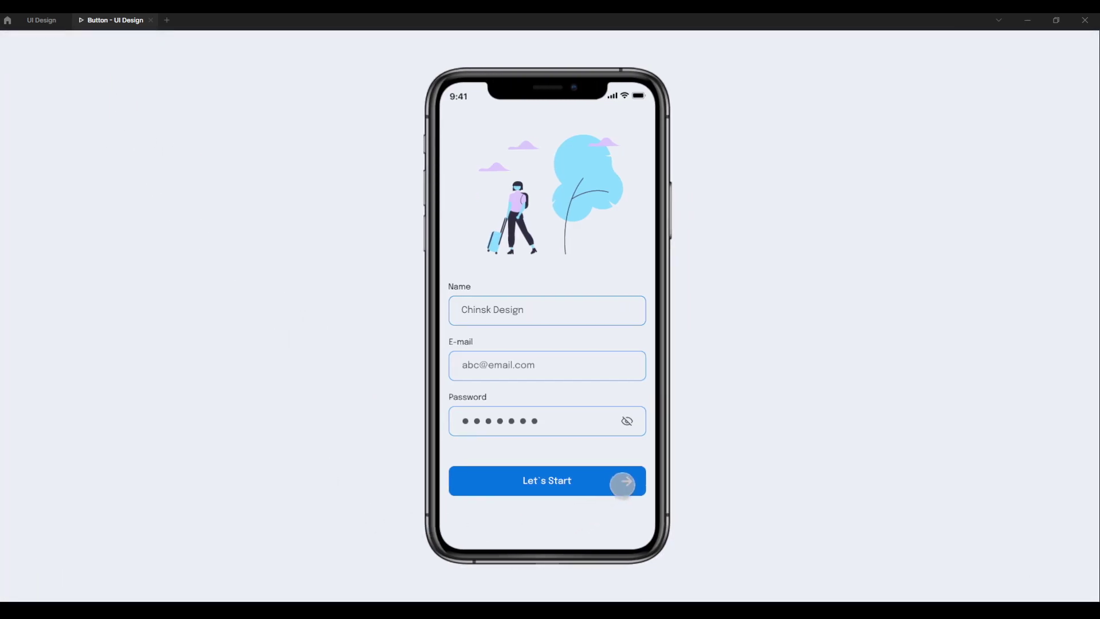
click(593, 477)
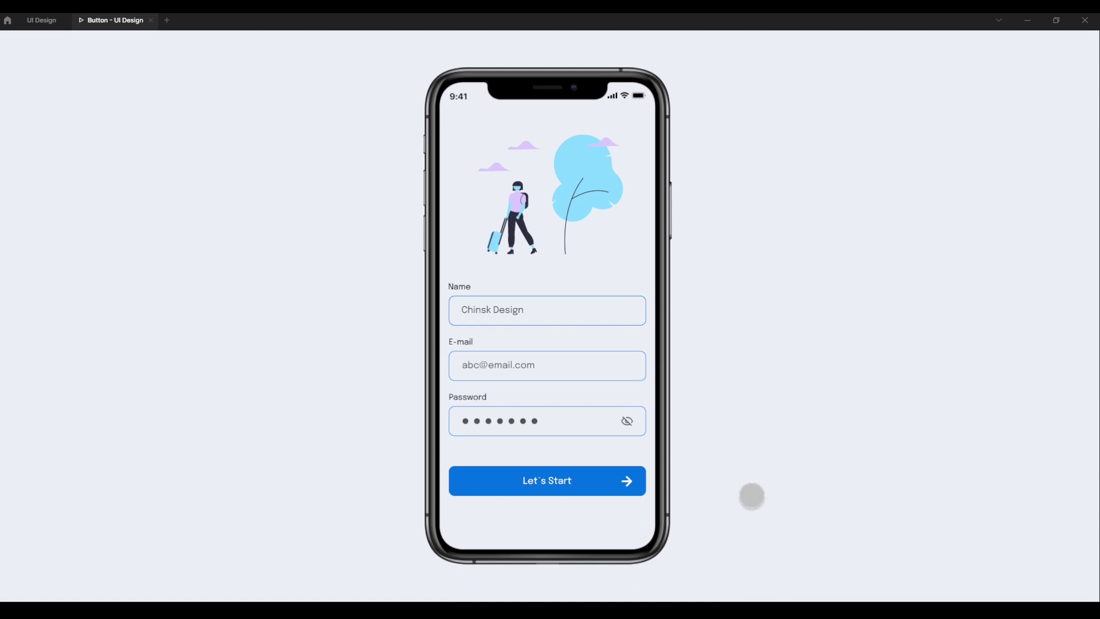
click(591, 480)
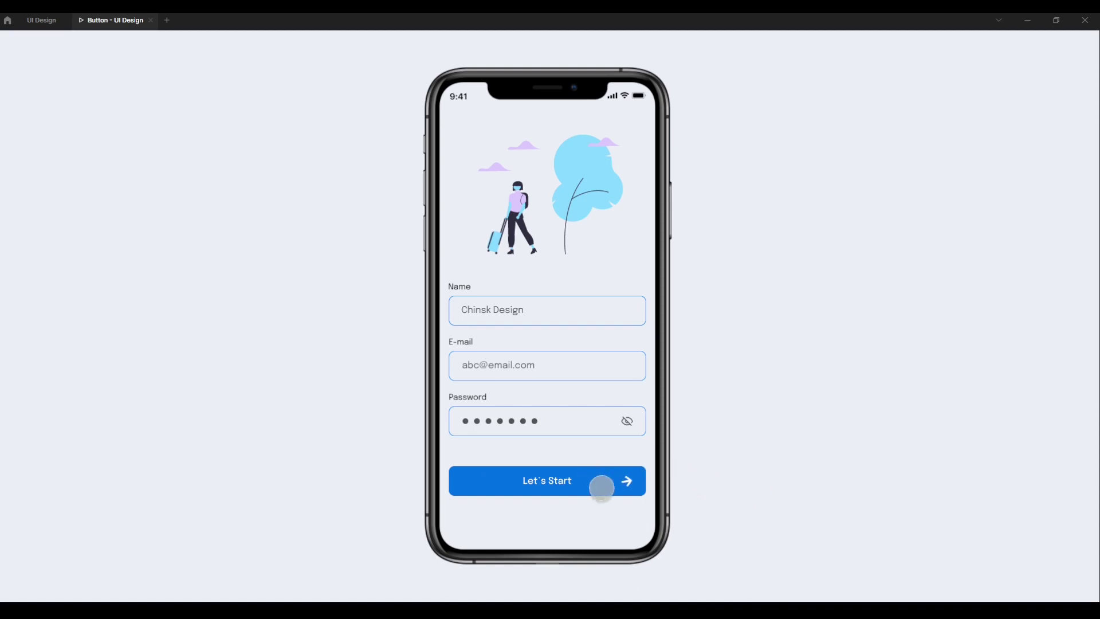